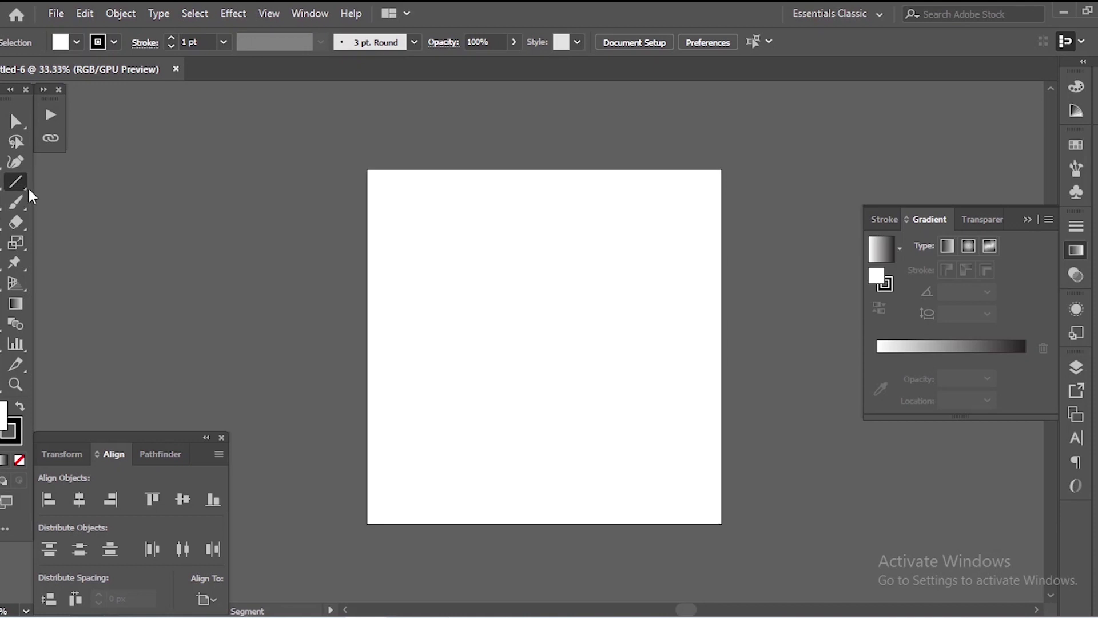
Draw a horizontal line about 2530 px long across the artboard and align it to the artboard's bottom edge.
mouse_move(281, 392)
left_mouse_down()
mouse_move(1091, 397)
mouse_move(660, 400)
left_mouse_up()
key("v")
key("ctrl+minus")
left_click_drag(507, 357, 392, 357)
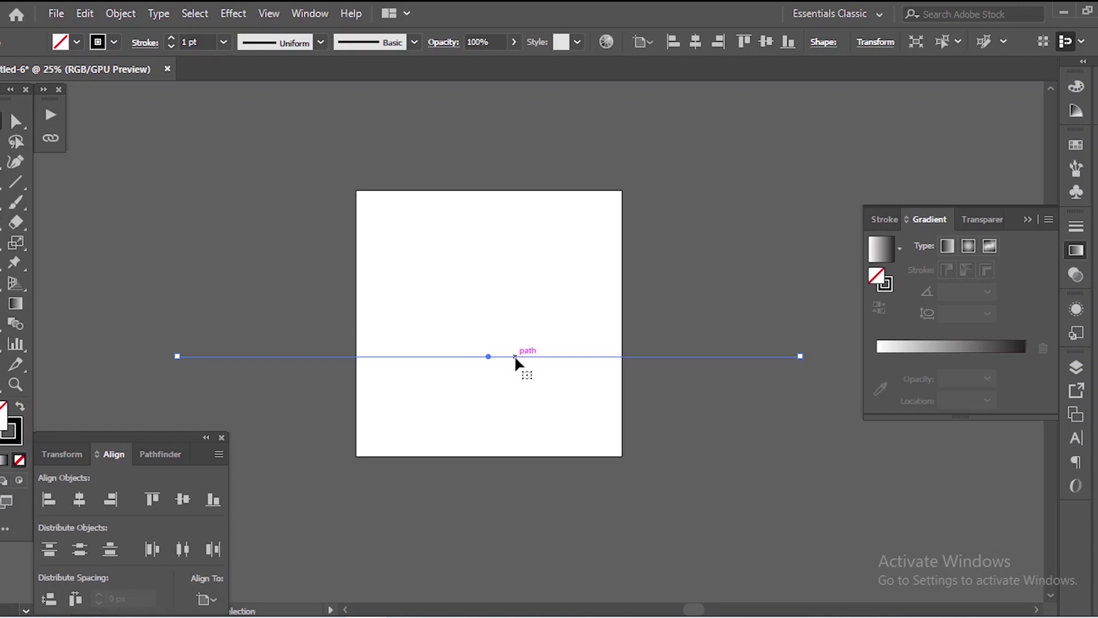
left_click_drag(513, 355, 518, 456)
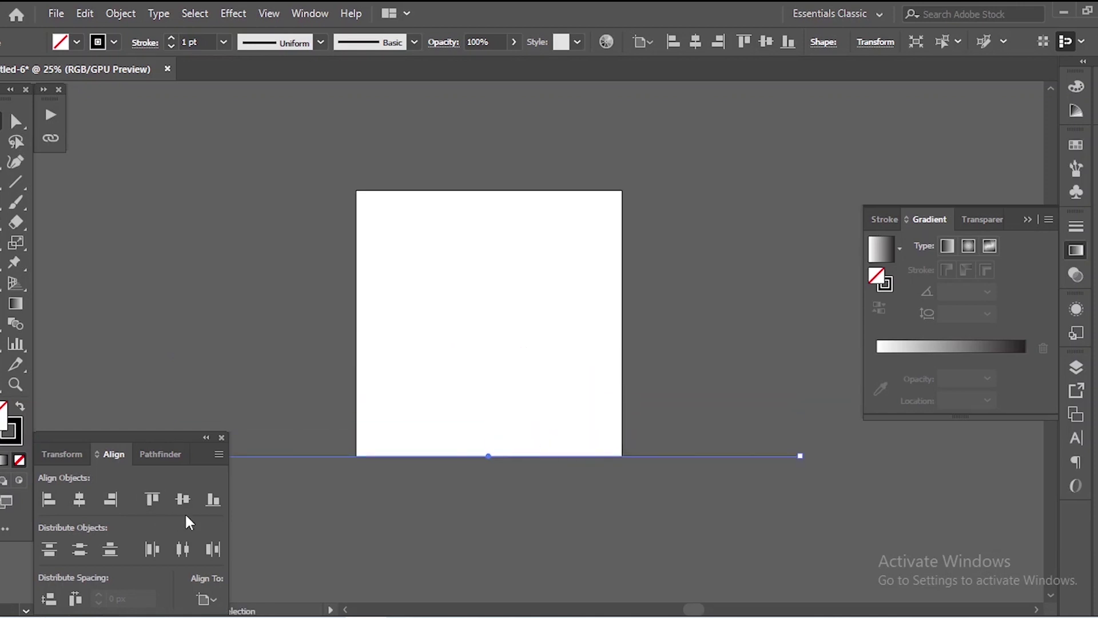
left_click(213, 499)
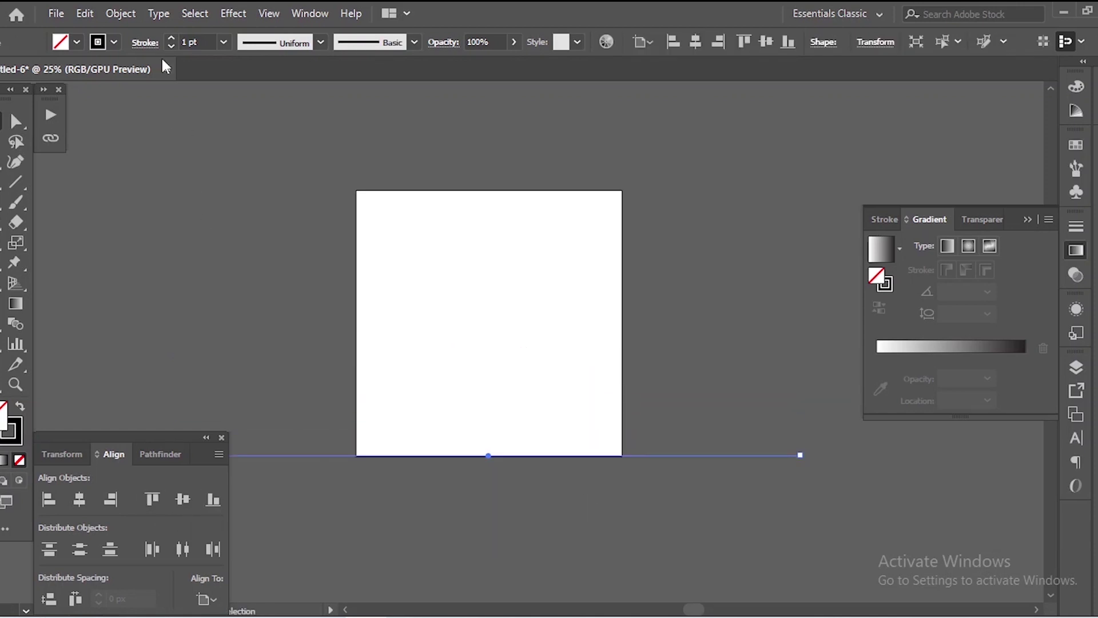
left_click(588, 480)
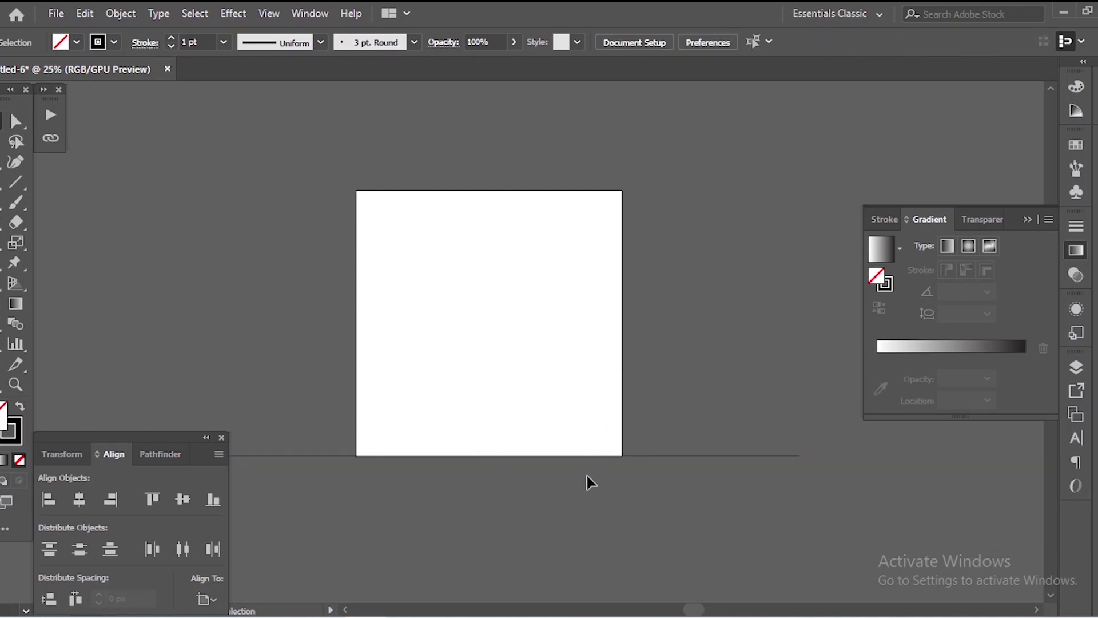
Copy the horizontal line to the artboard's top edge and make a blend between the two lines.
left_click_drag(652, 456, 653, 191)
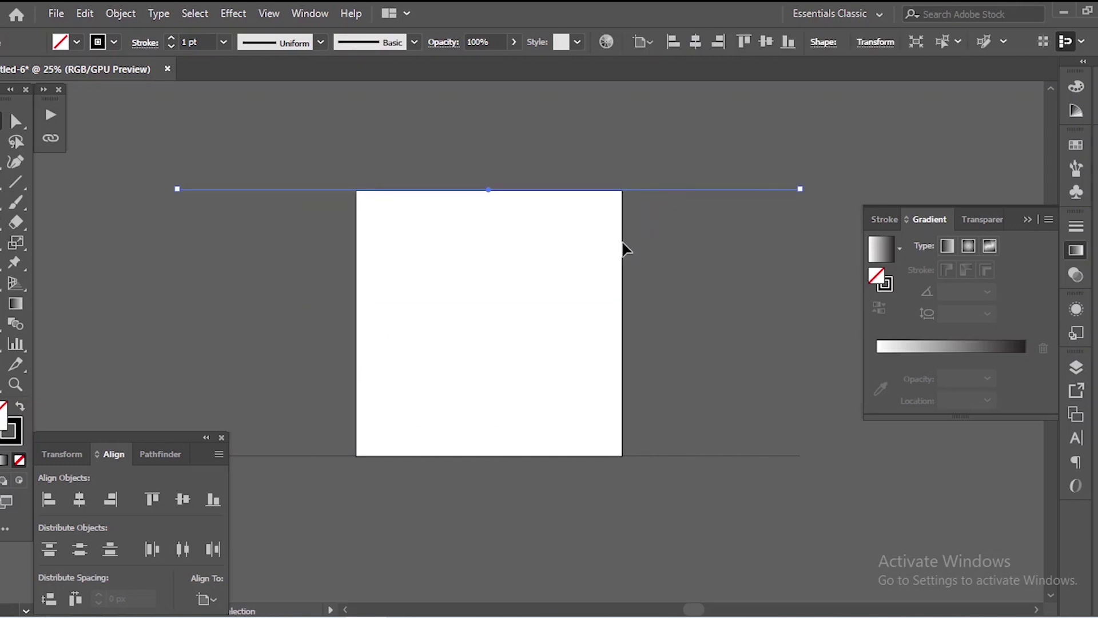
left_click(495, 147)
left_click_drag(445, 144, 750, 506)
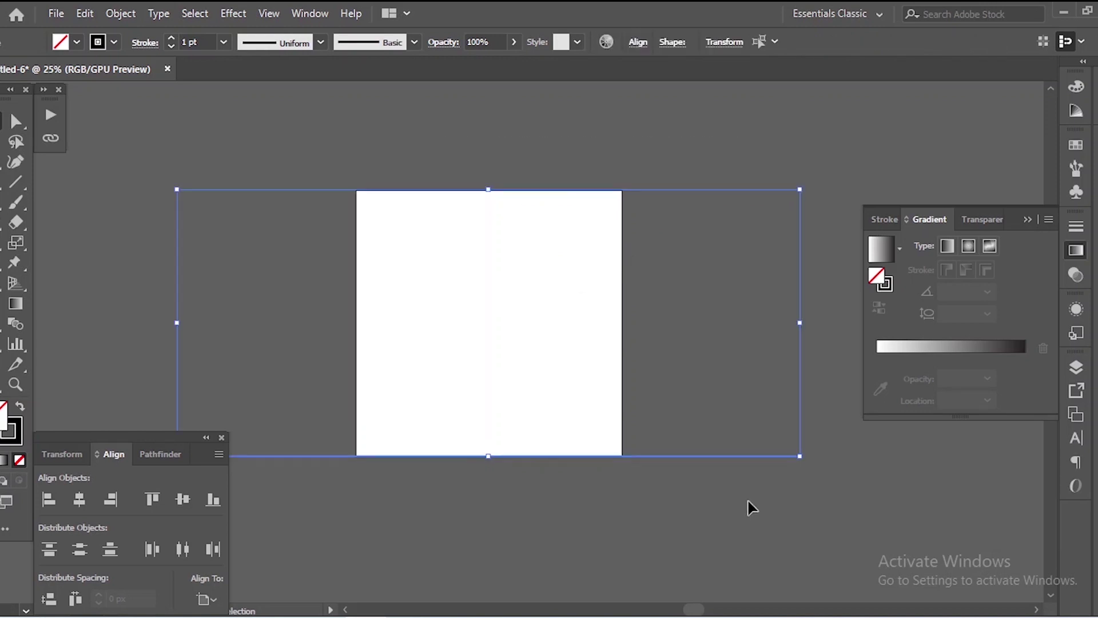
left_click(123, 13)
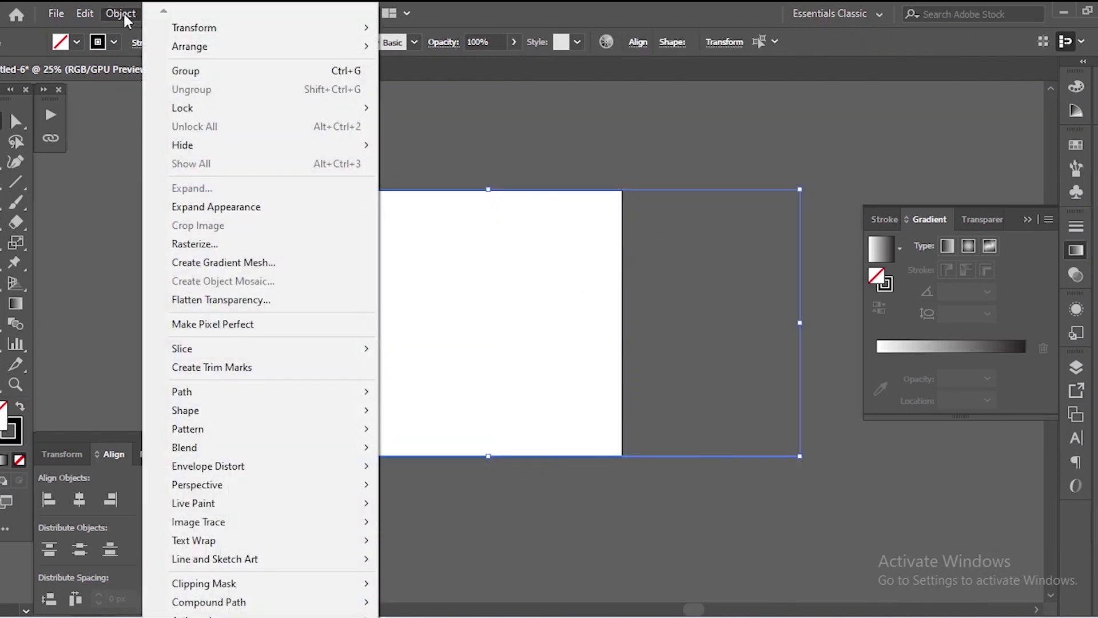
mouse_move(215, 452)
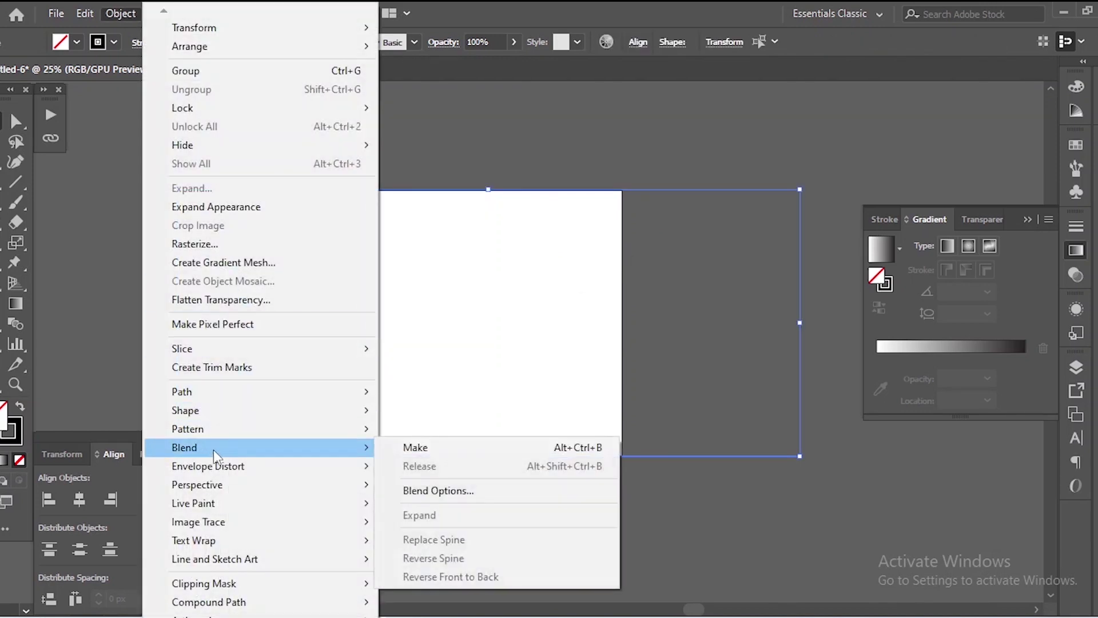
left_click(421, 450)
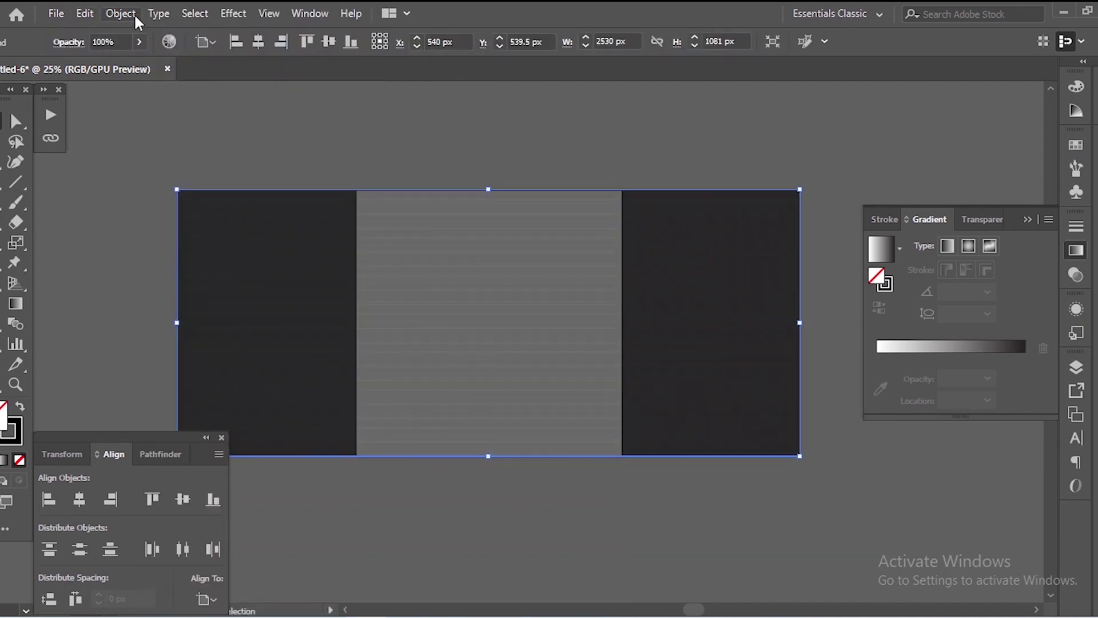
Set the blend's spacing to Specified Steps with a value of 15.
left_click(122, 12)
mouse_move(223, 449)
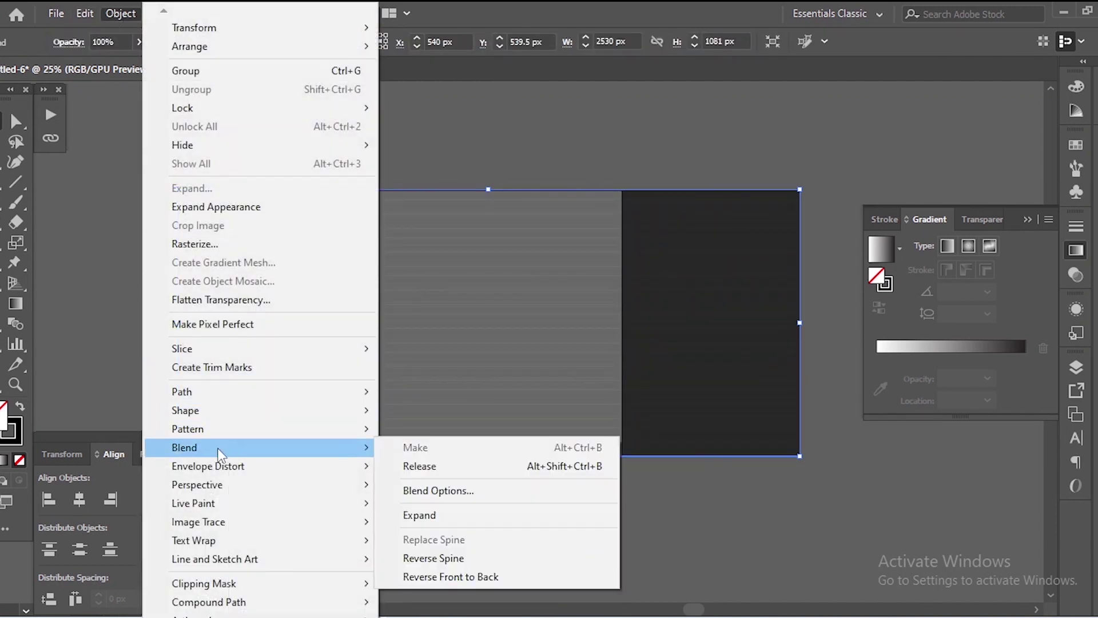
left_click(461, 491)
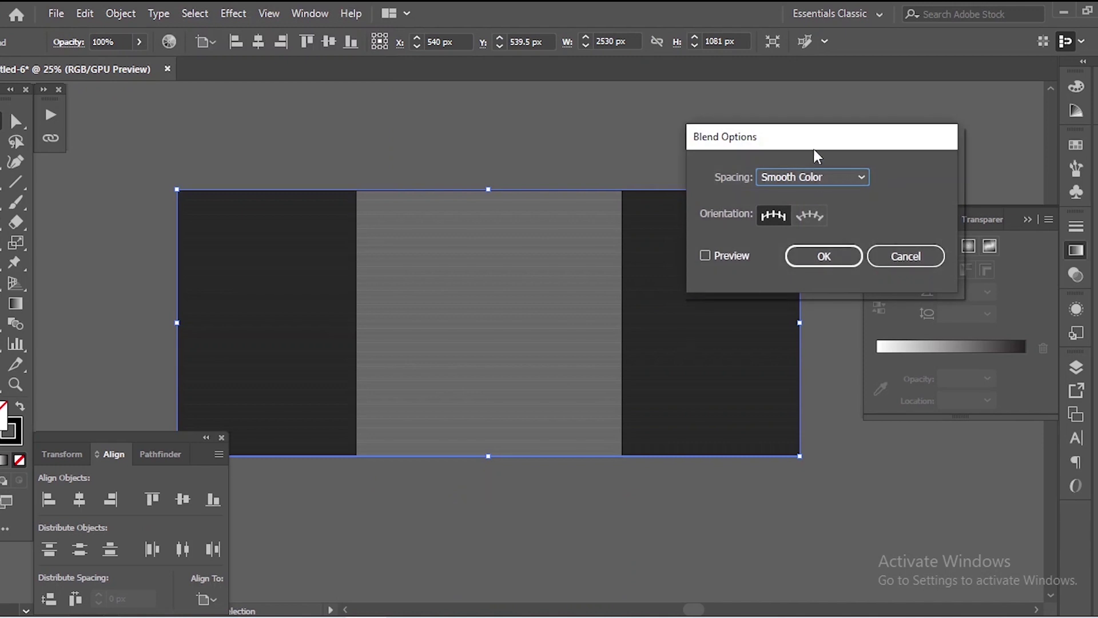
left_click(415, 254)
left_click(523, 173)
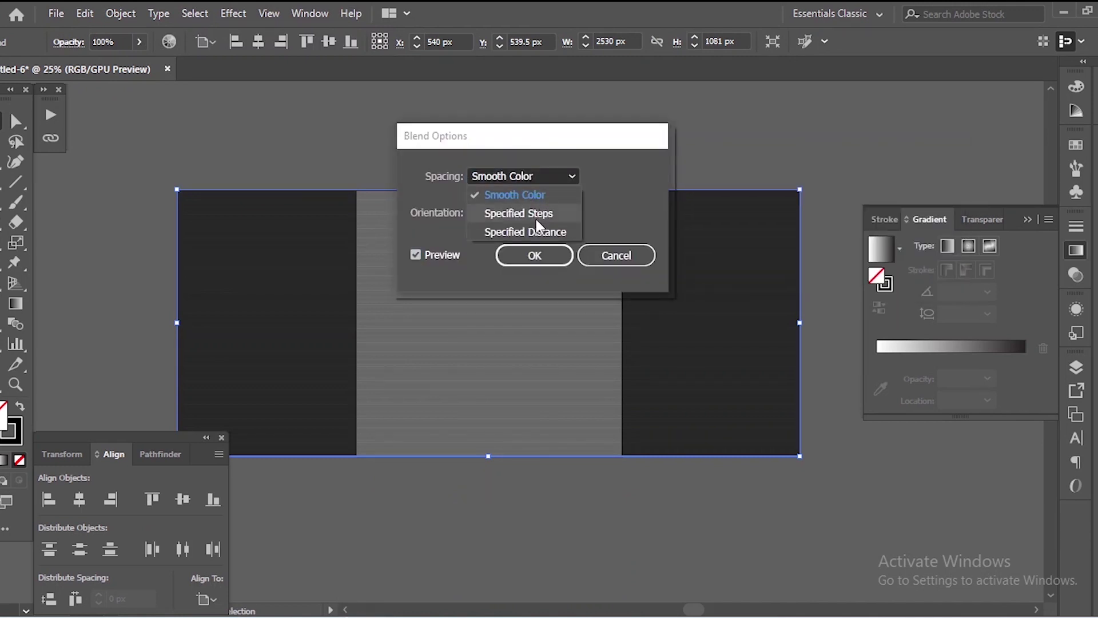
left_click(532, 213)
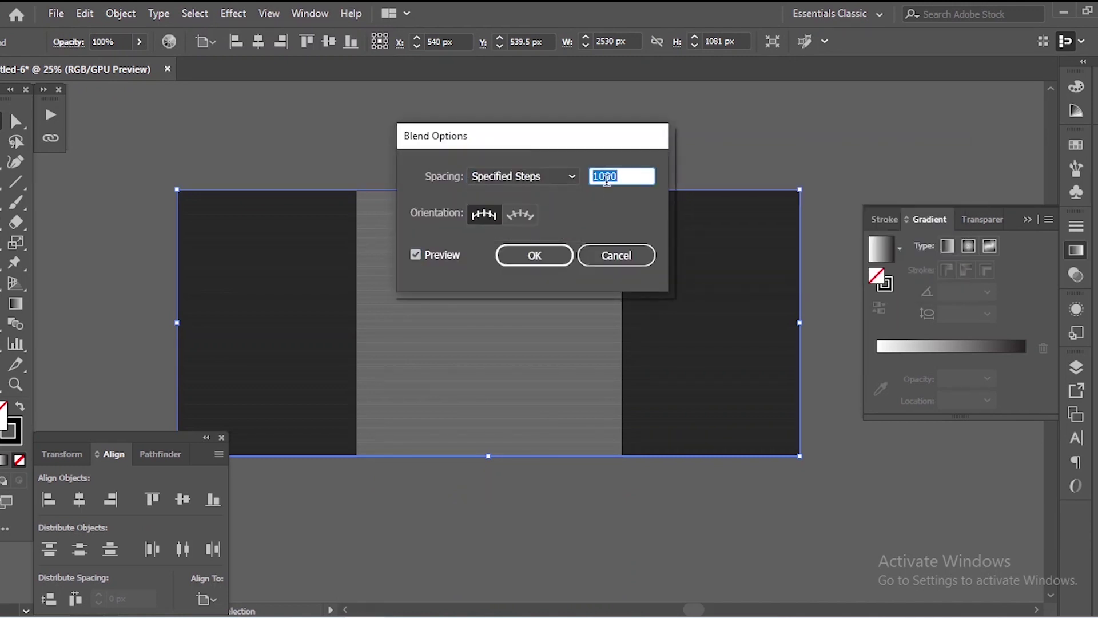
type("15")
left_click(538, 259)
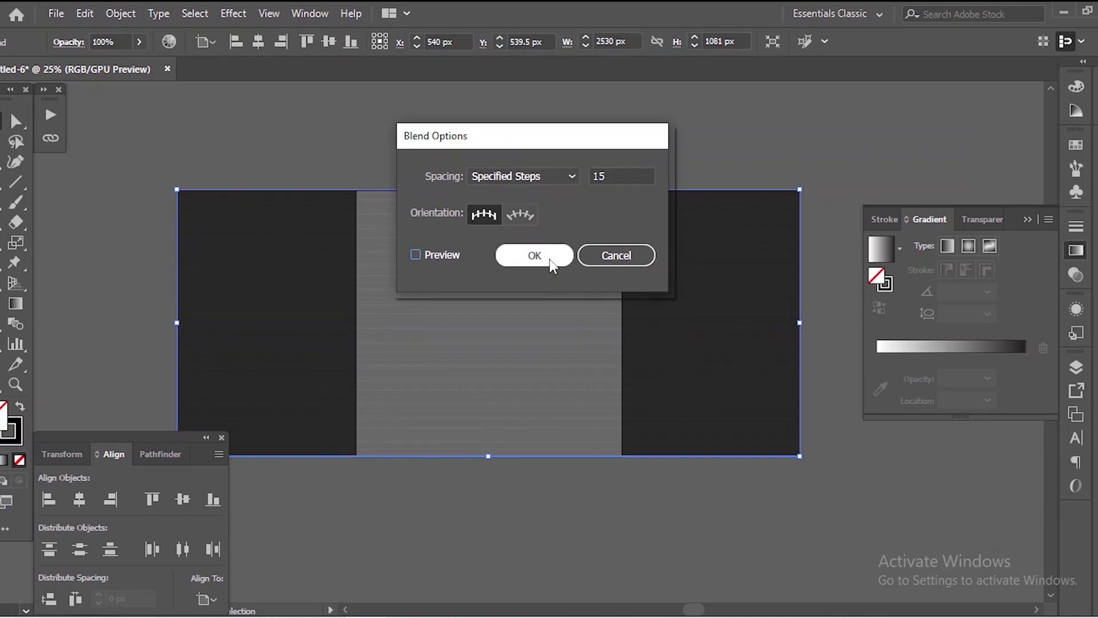
left_click(307, 182)
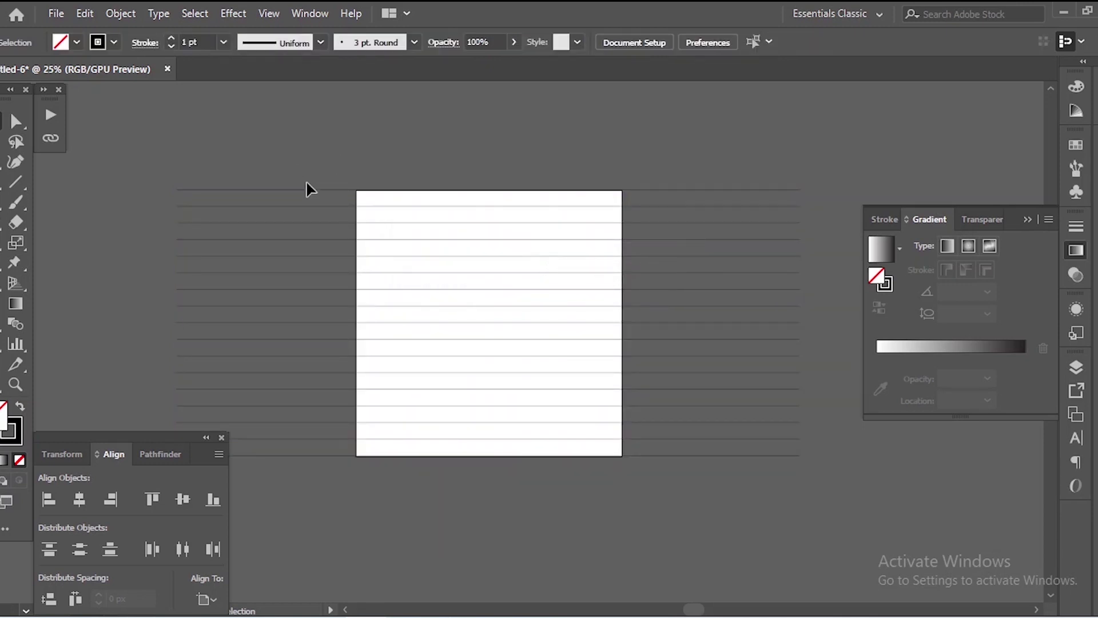
Expand the line blend with Object and Stroke enabled and Fill disabled.
left_click(542, 266)
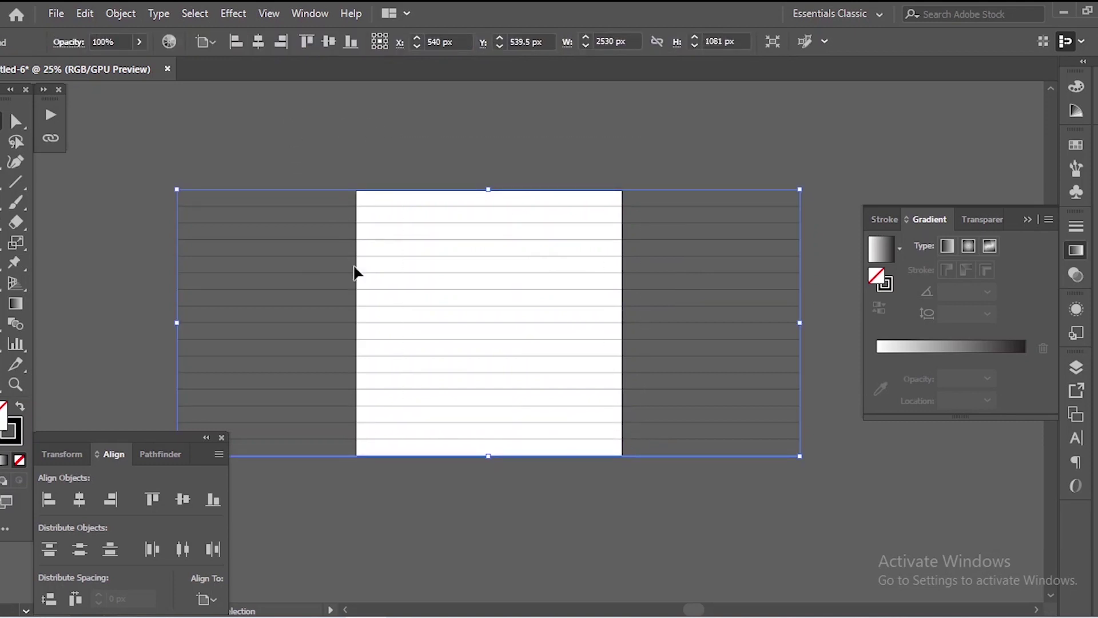
left_click(122, 14)
left_click(221, 207)
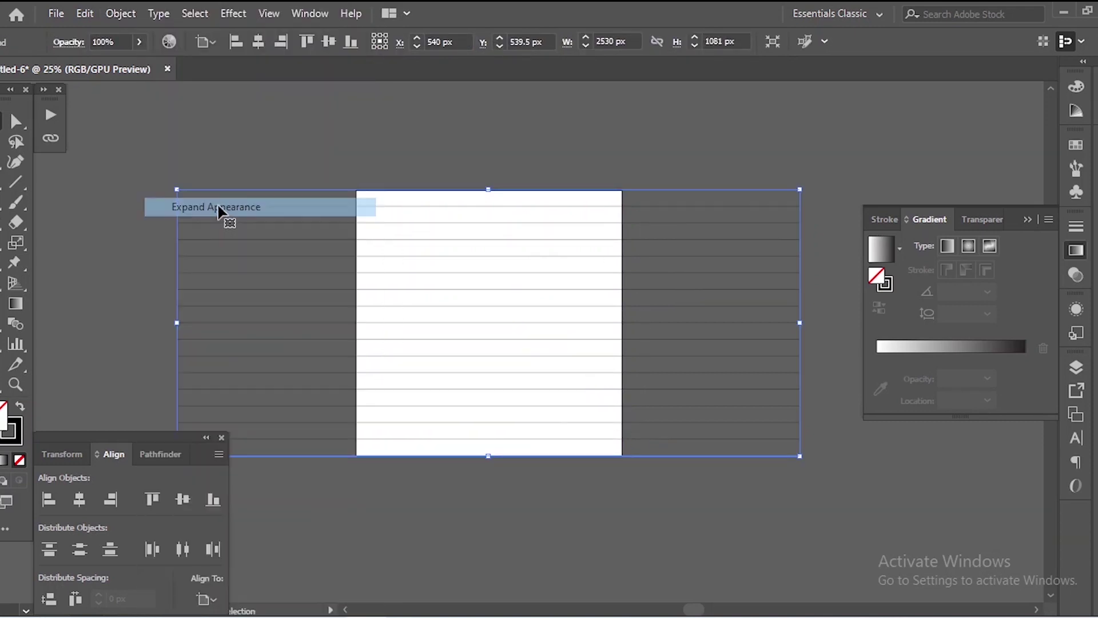
left_click(119, 12)
left_click(194, 188)
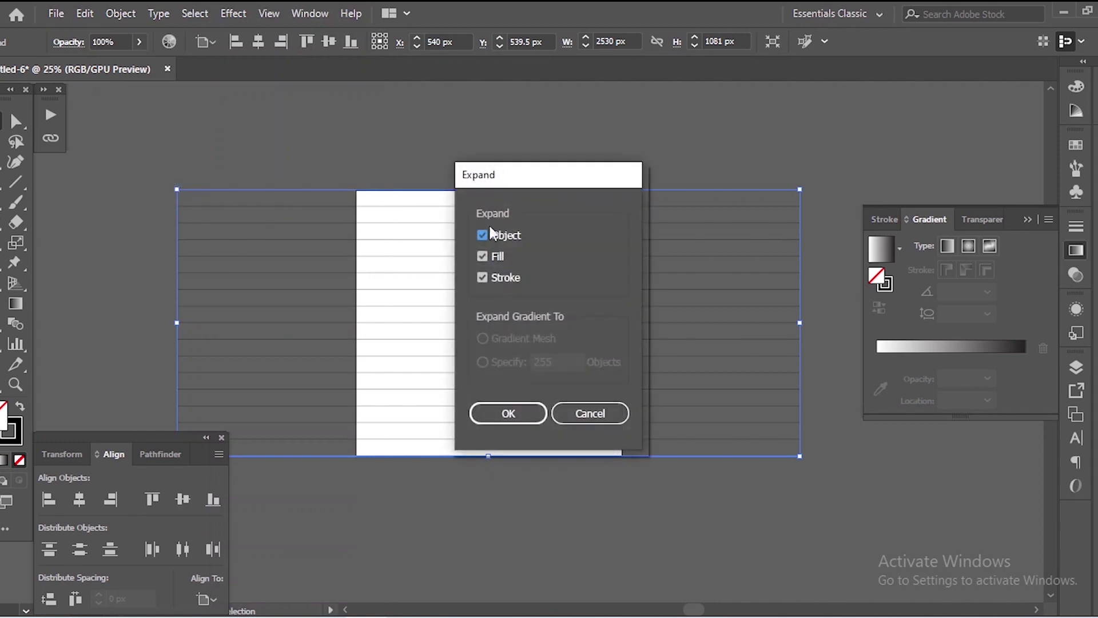
left_click_drag(527, 174, 617, 118)
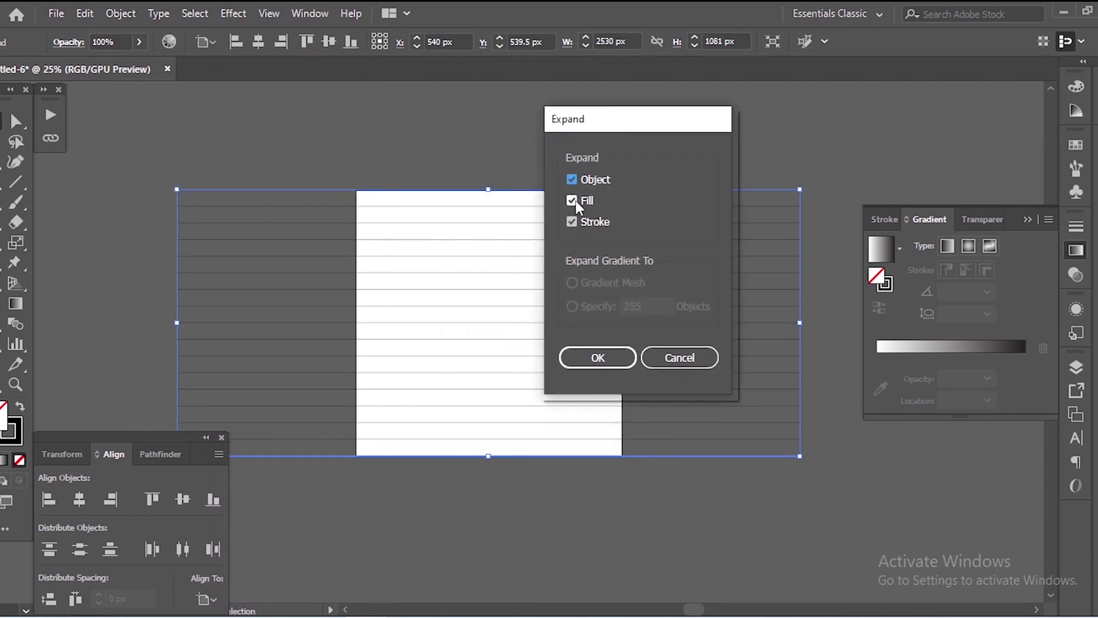
left_click(575, 199)
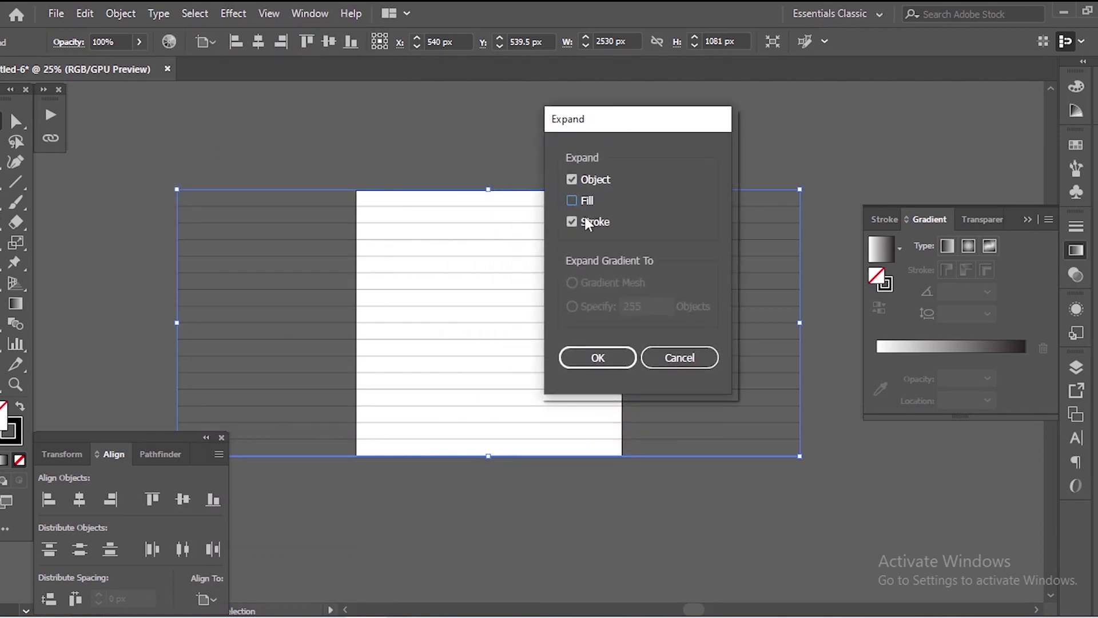
left_click(596, 359)
left_click(657, 280)
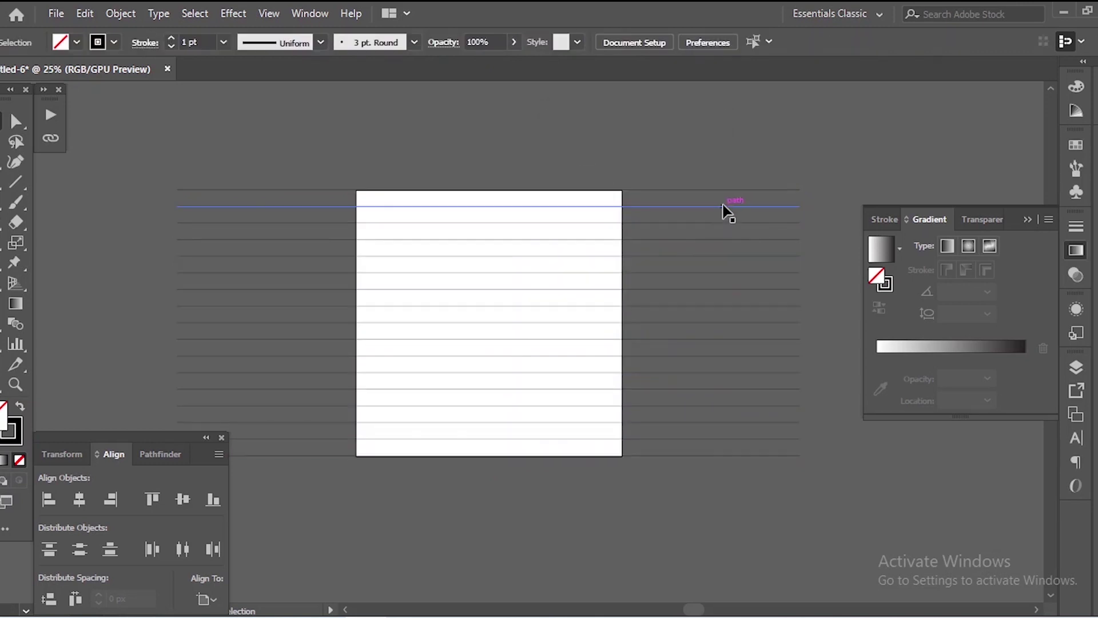
Select all the horizontal lines and apply a Transform effect that rotates them by 60°.
left_click(722, 206)
left_click_drag(478, 122, 638, 496)
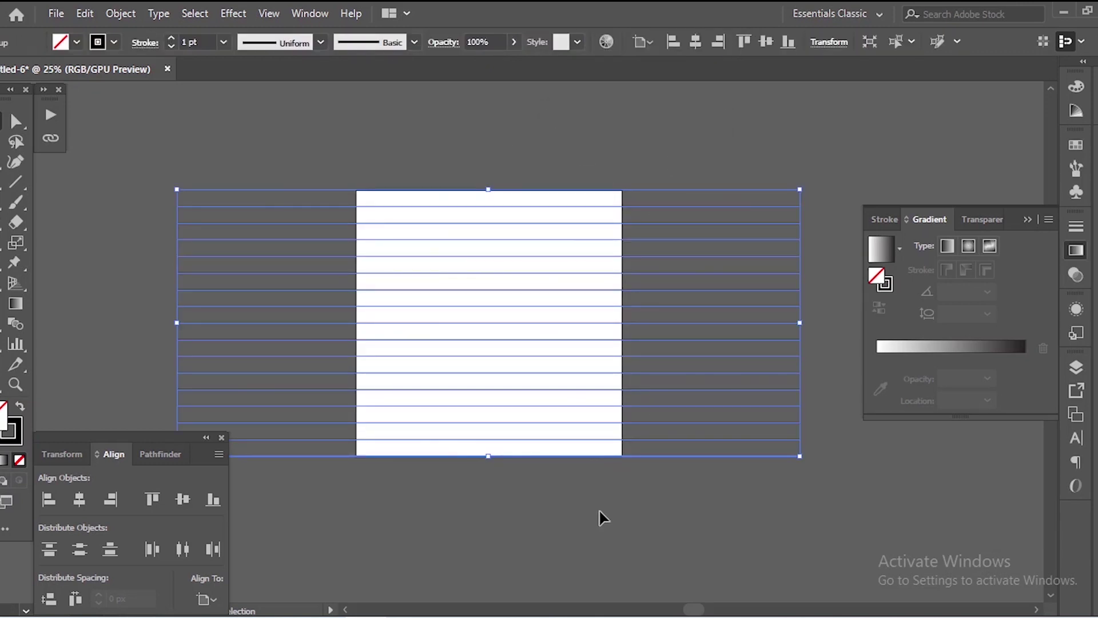
key("a")
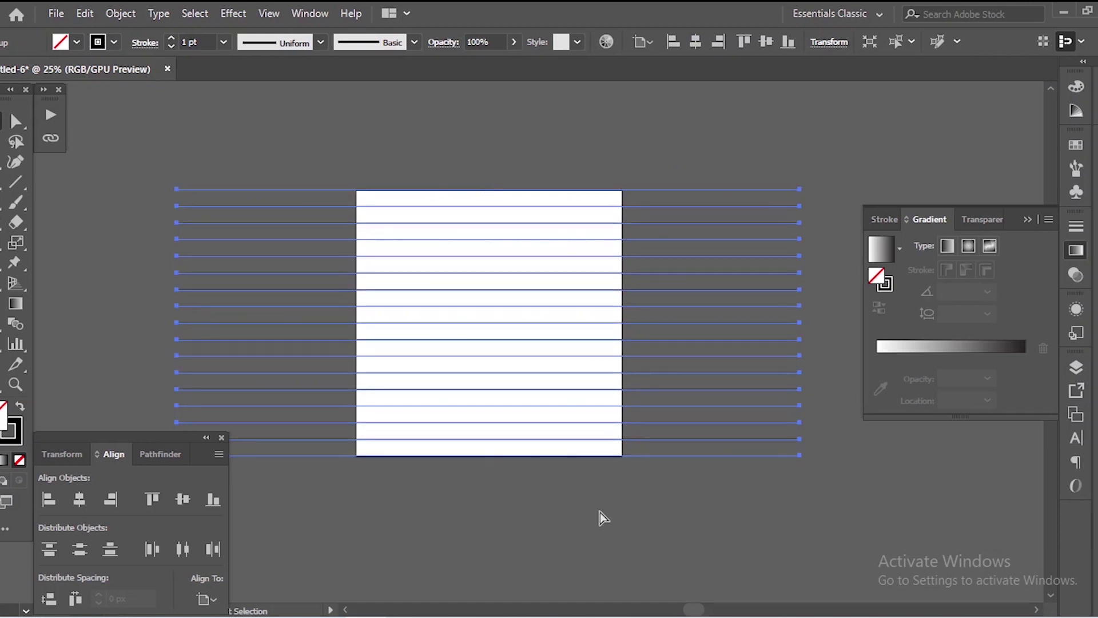
key("v")
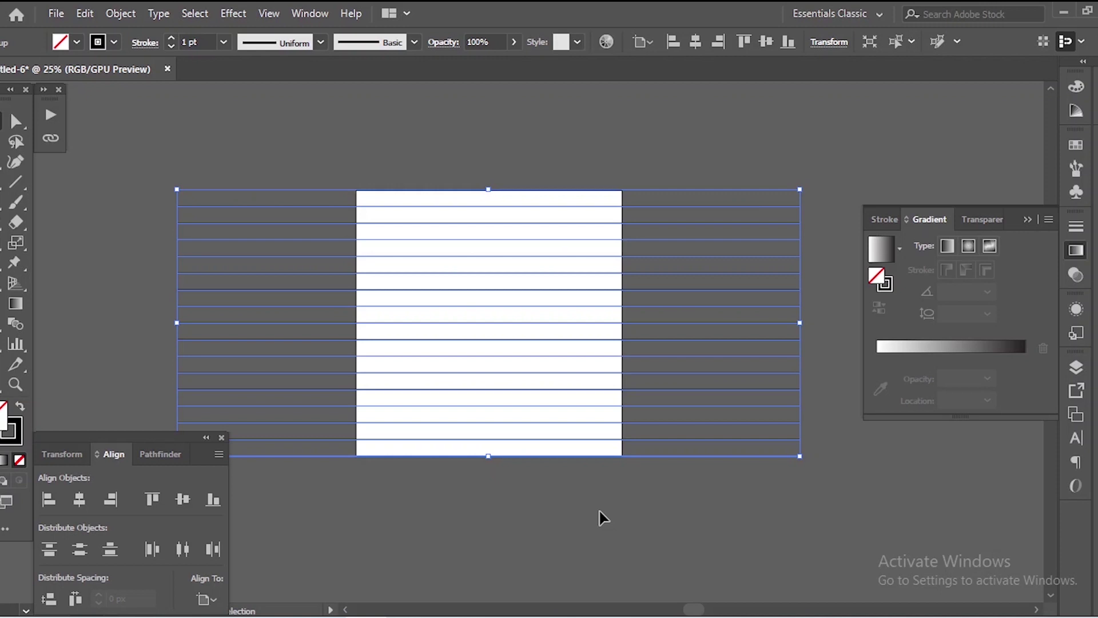
left_click(237, 16)
mouse_move(276, 154)
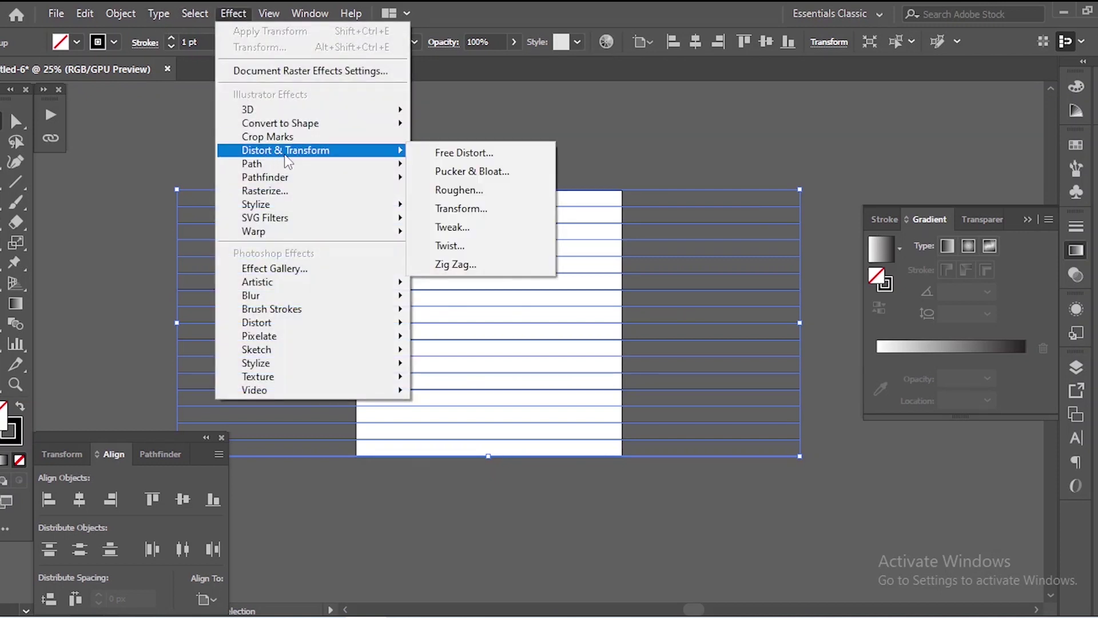
left_click(469, 211)
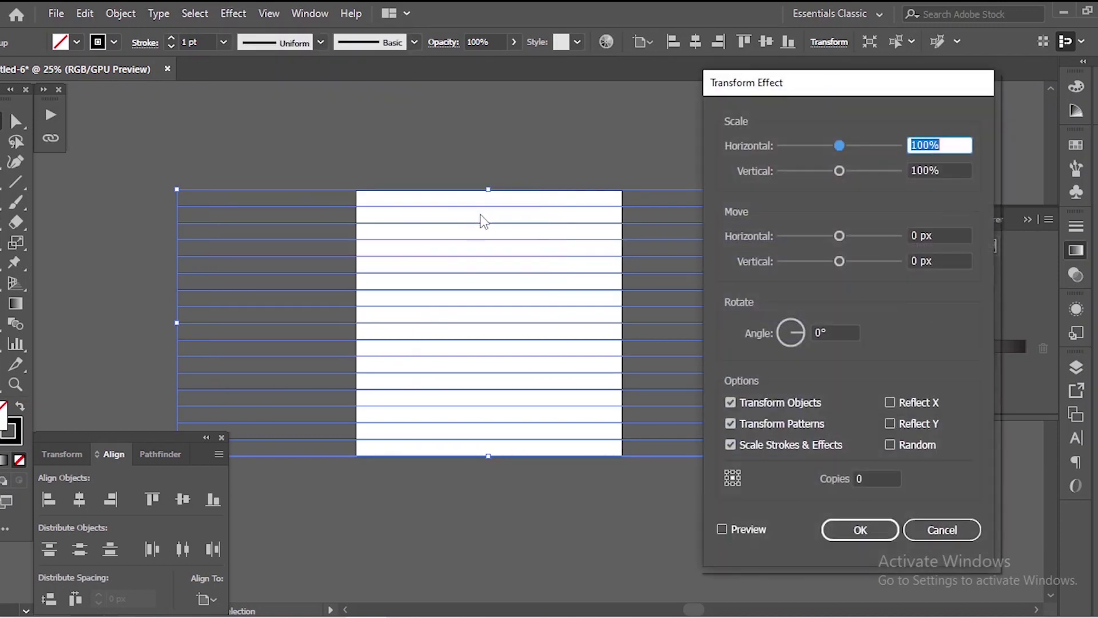
left_click_drag(823, 83, 600, 15)
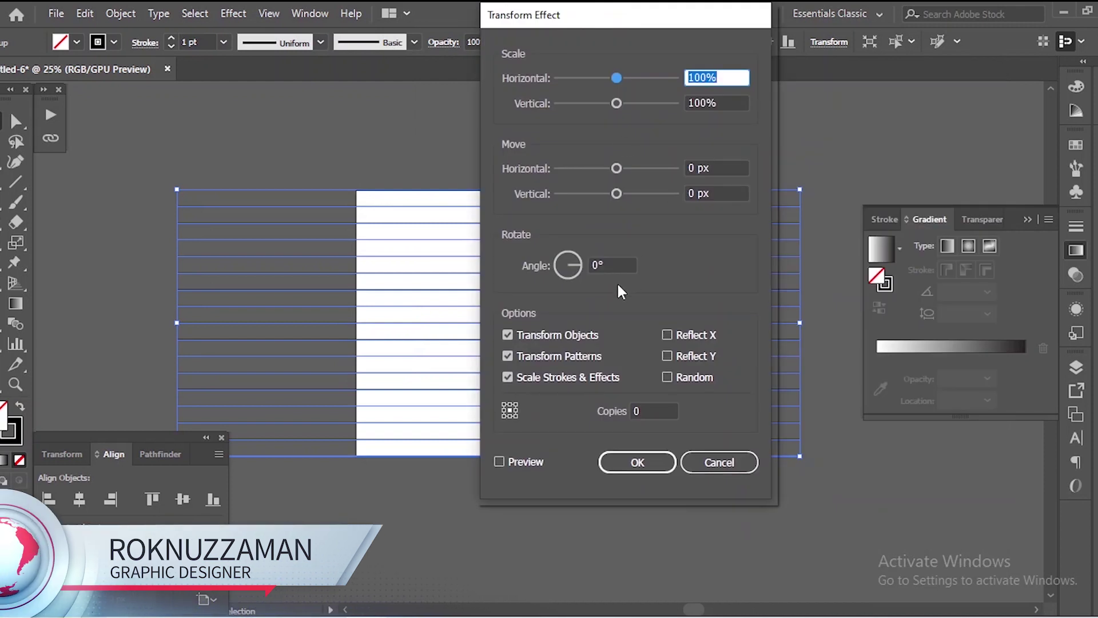
left_click(609, 265)
type("60")
left_click(510, 460)
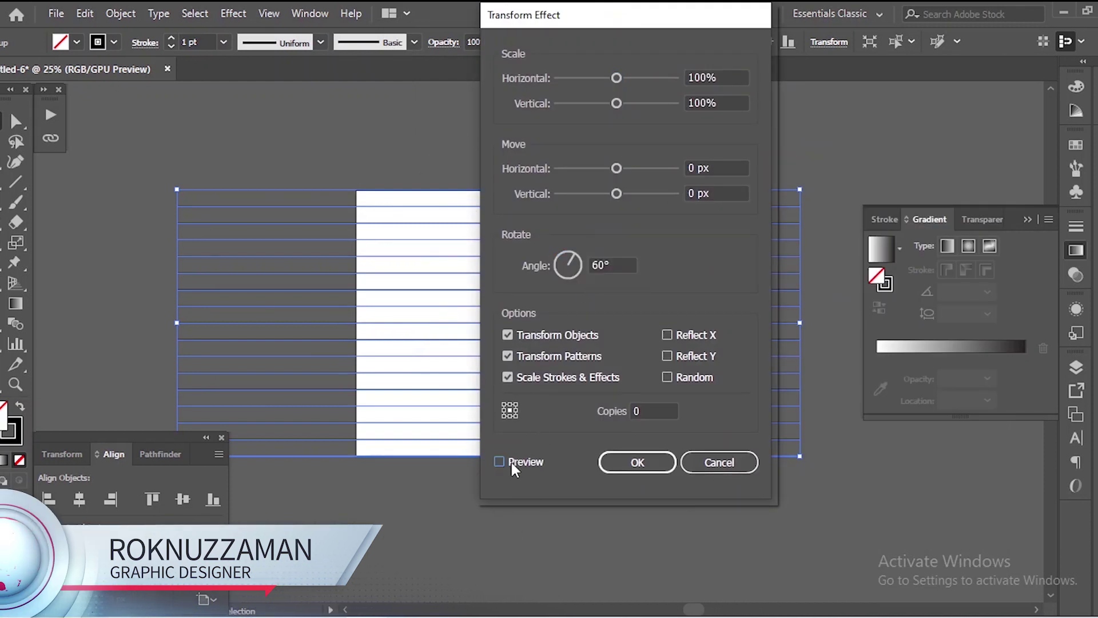
left_click(661, 465)
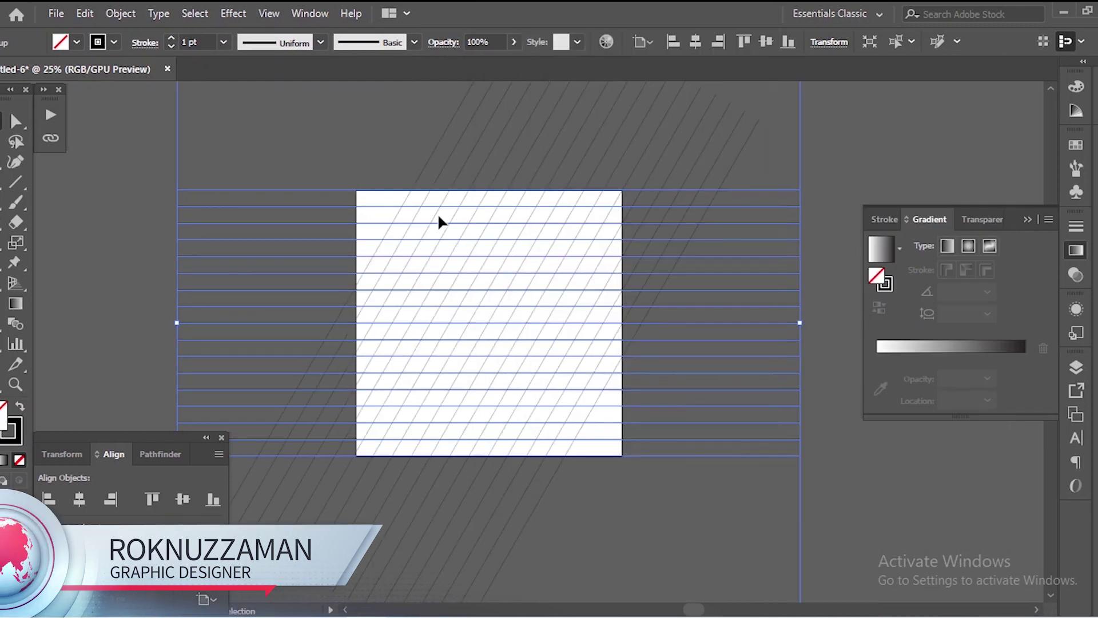
Expand the appearance of the rotated lines so the 60° rotation becomes real paths.
left_click(114, 13)
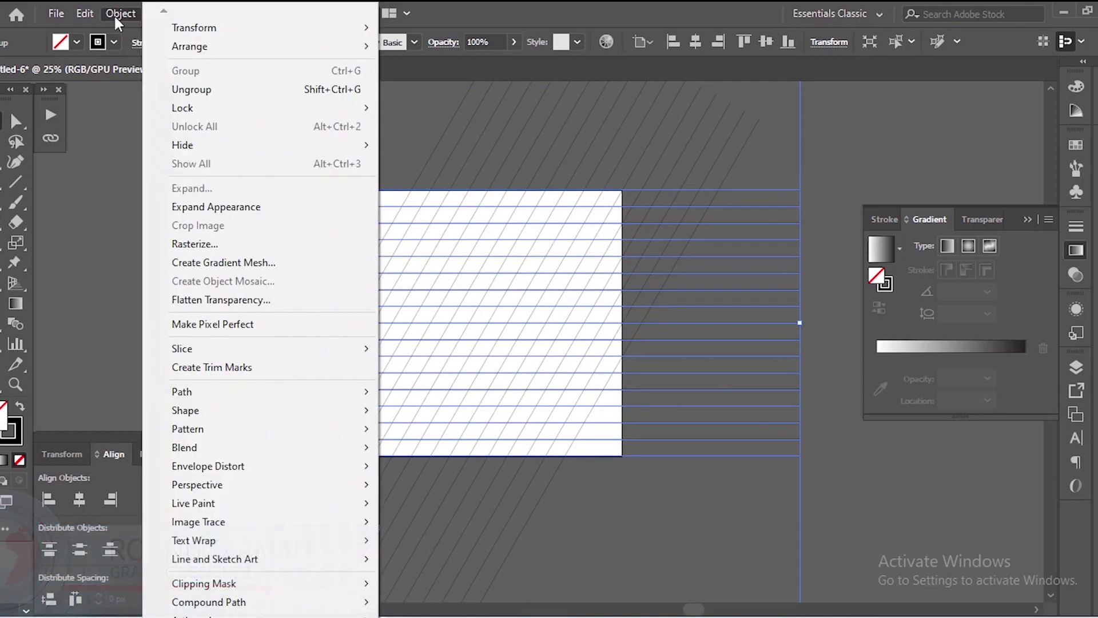
left_click(228, 208)
key("ctrl+minus")
key("ctrl+minus")
scroll(554, 269, "up", 1)
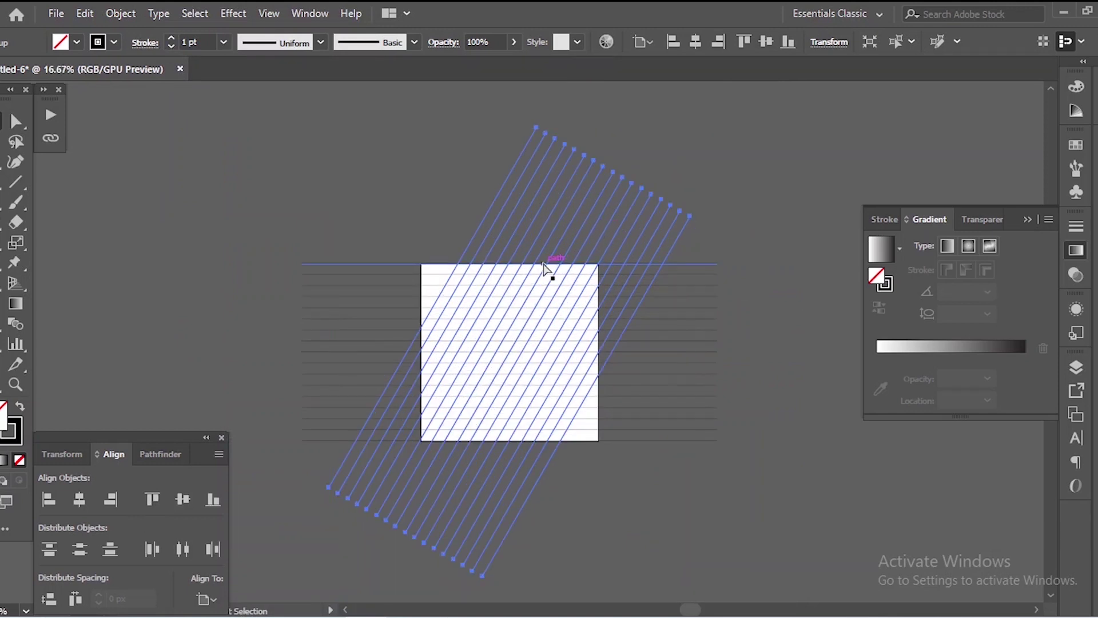
key("ctrl+g")
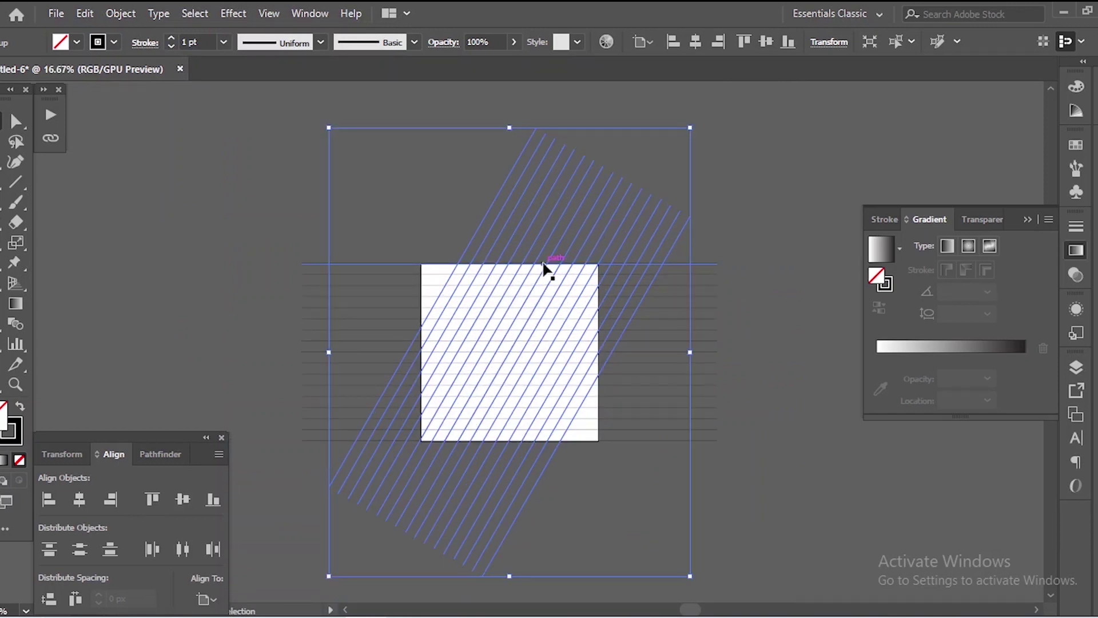
Apply a new Transform effect to the selected slanted lines with a 60° rotation angle and preview enabled.
left_click(241, 12)
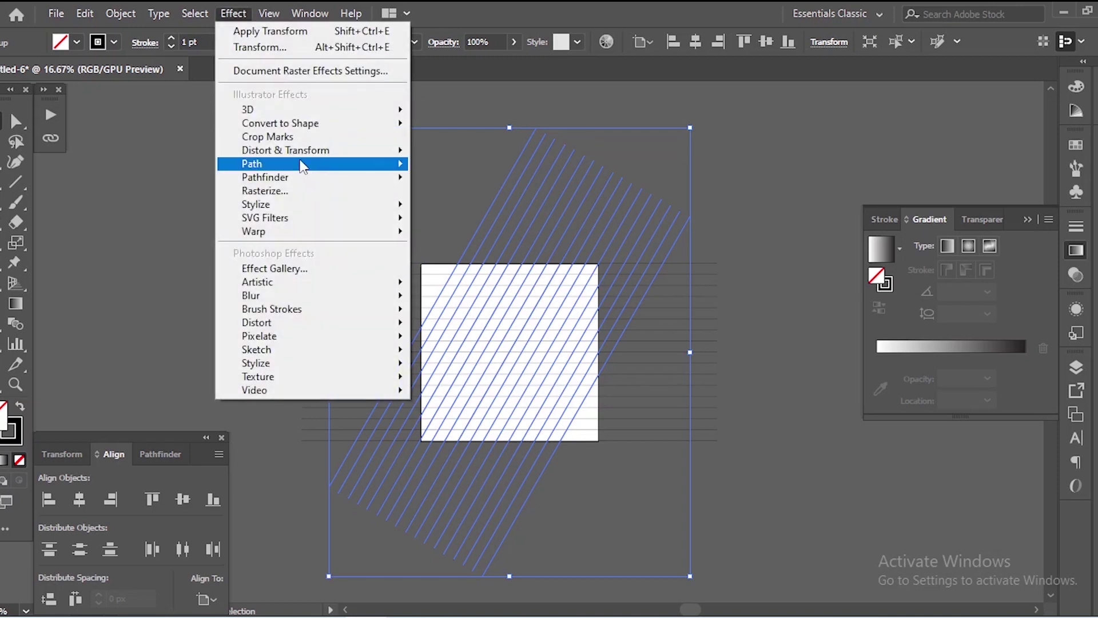
mouse_move(273, 152)
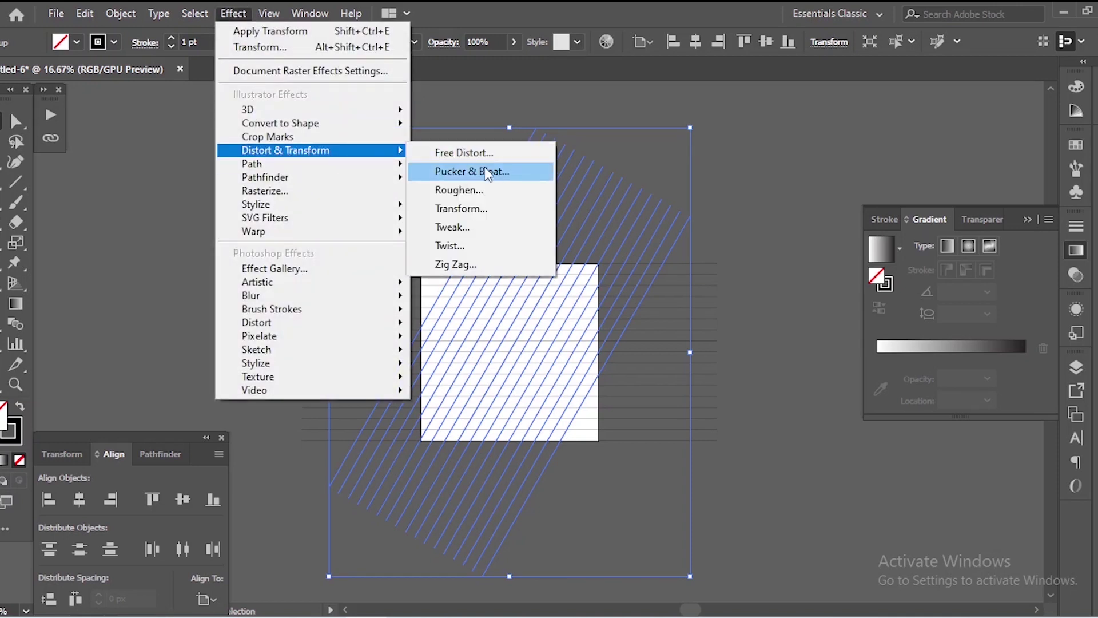
left_click(478, 209)
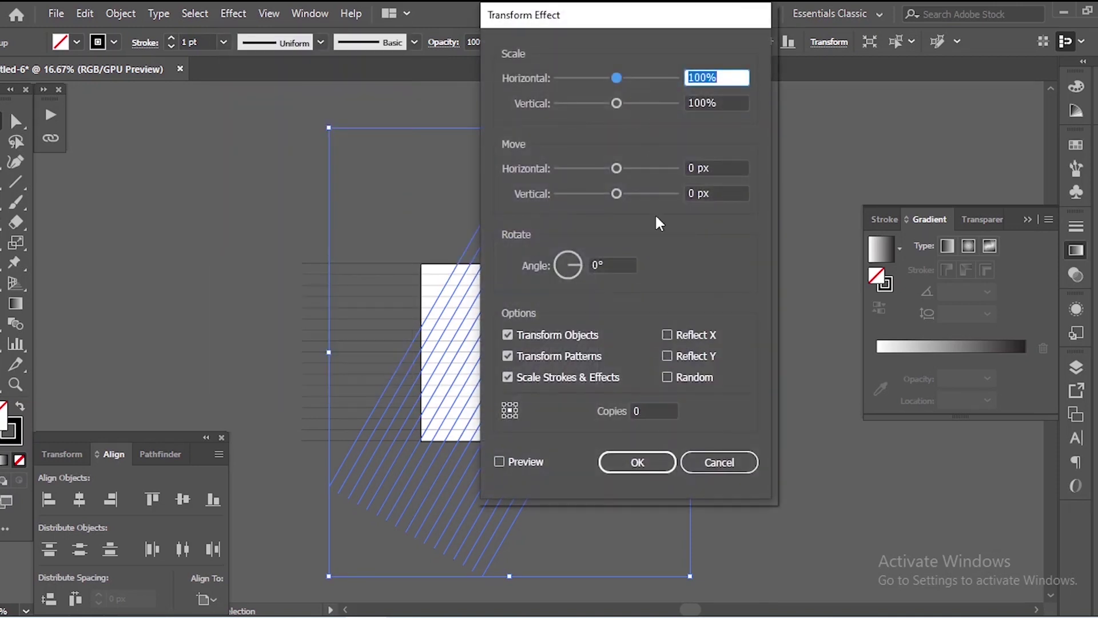
left_click_drag(613, 264, 549, 255)
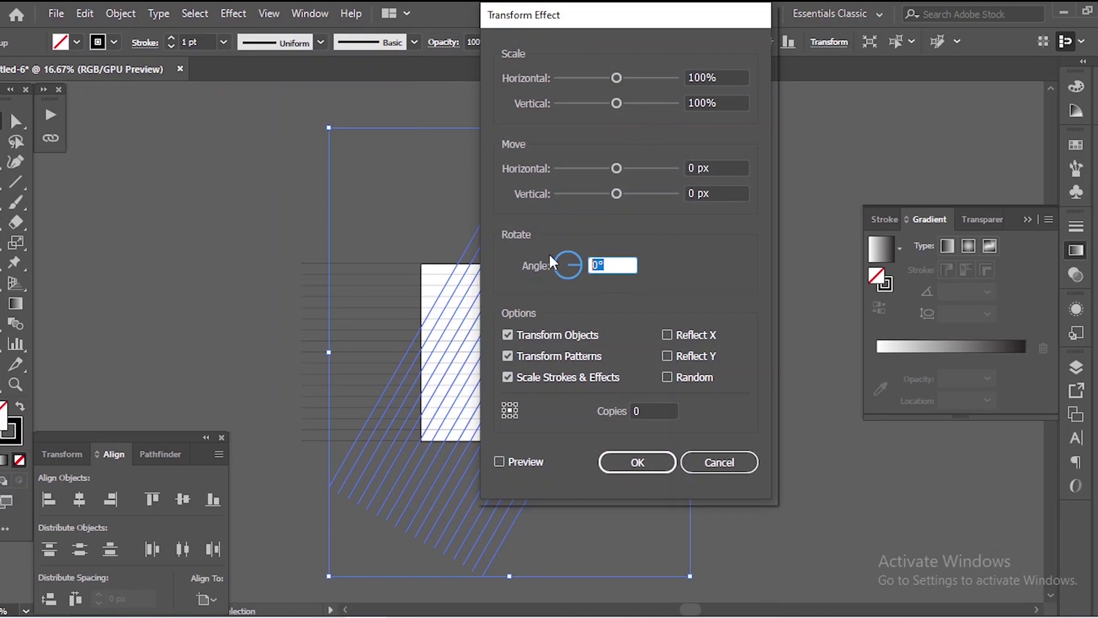
left_click(503, 462)
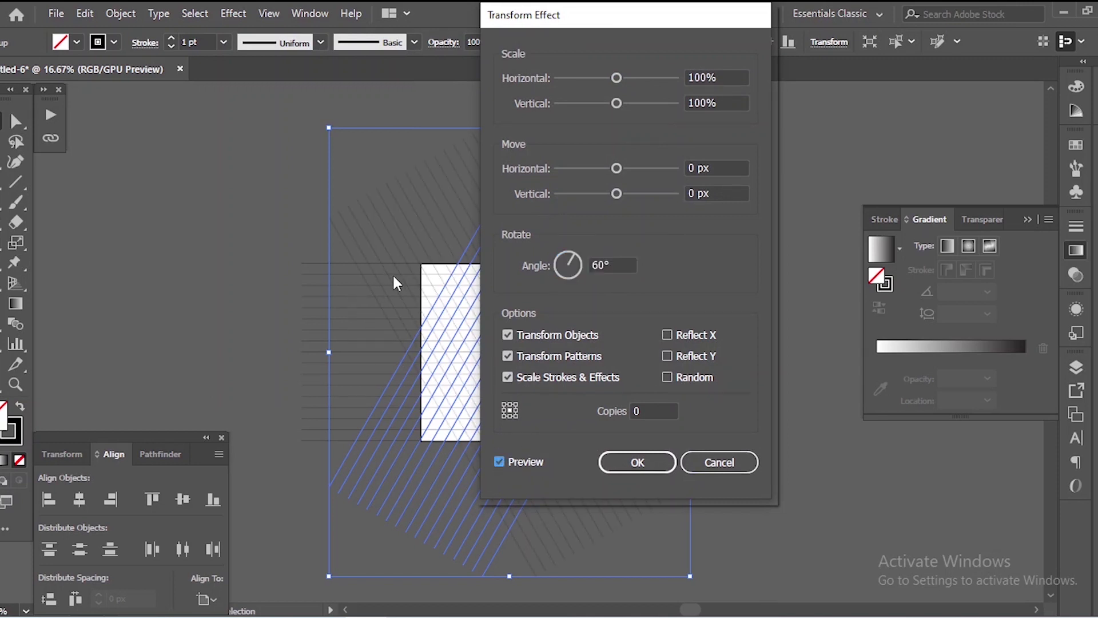
left_click(638, 468)
Expand the appearance of the newly rotated lines into real paths to complete the triangular grid.
left_click(127, 13)
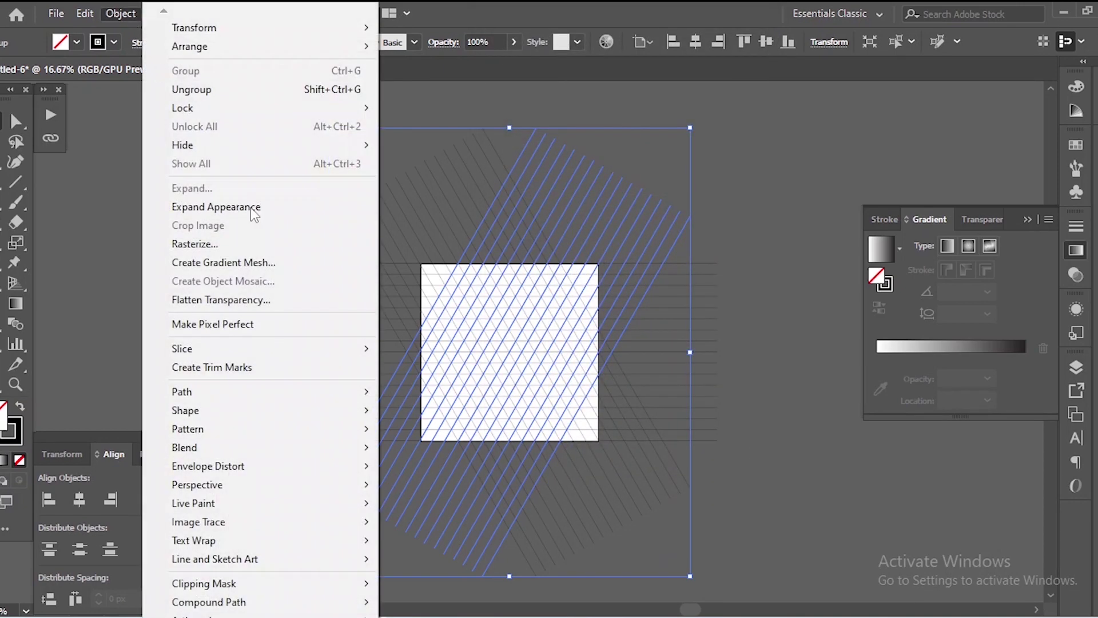
left_click(246, 207)
left_click(240, 210)
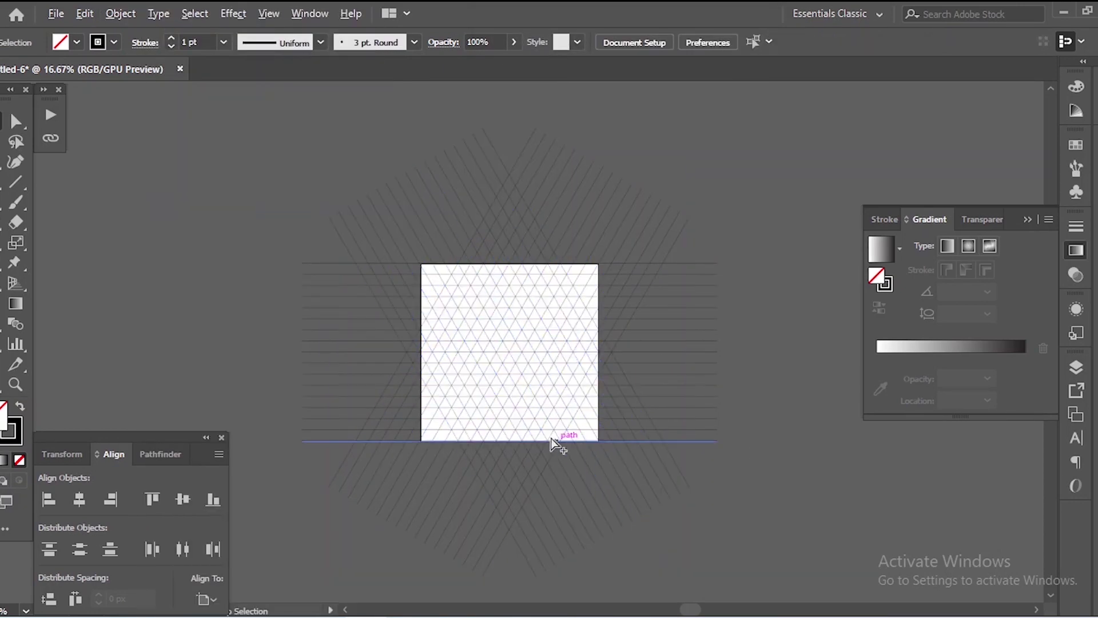
Select the entire triangular line grid and activate the Shape Builder tool.
key("ctrl+equal")
key("ctrl+equal")
key("ctrl+equal")
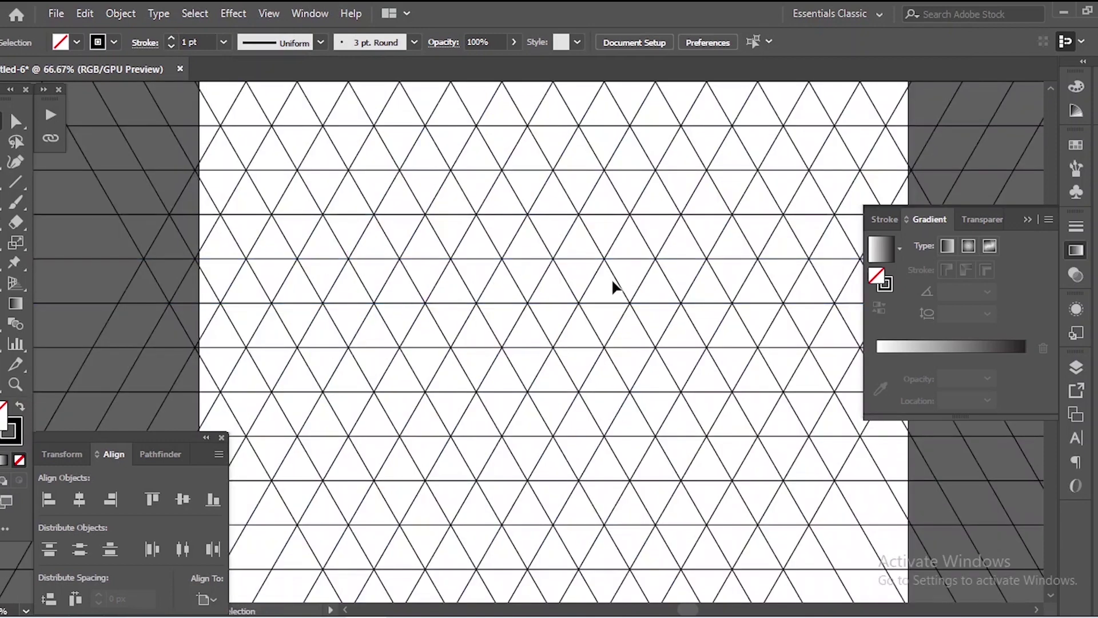
scroll(387, 299, "down", 2)
left_click(726, 473)
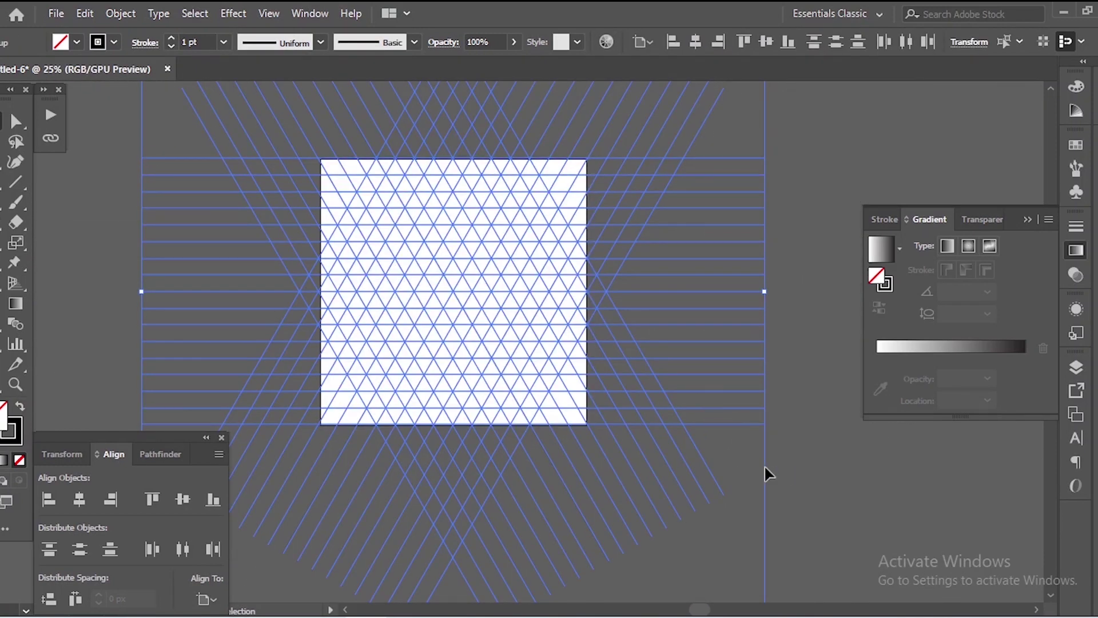
key("a")
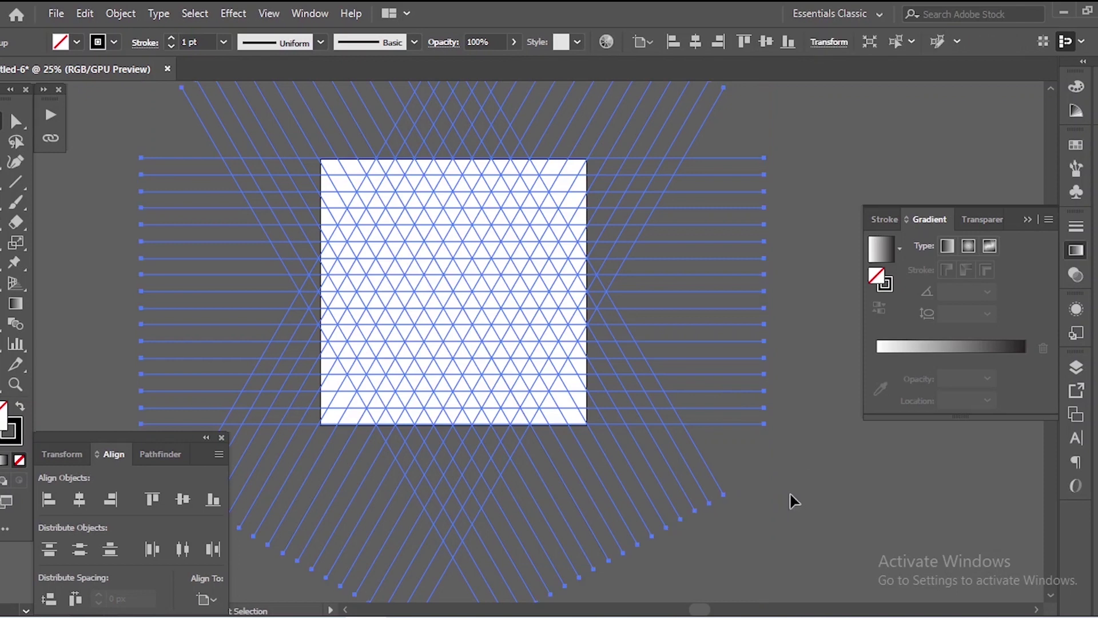
left_click(794, 497)
key("ctrl+equal")
key("ctrl+a")
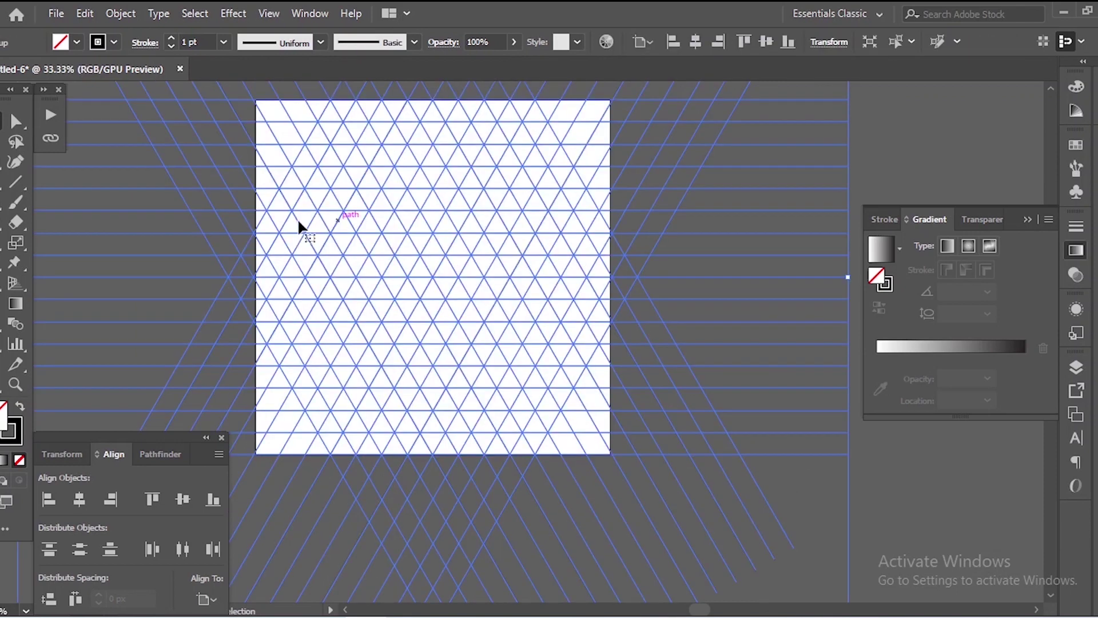
left_click(15, 283)
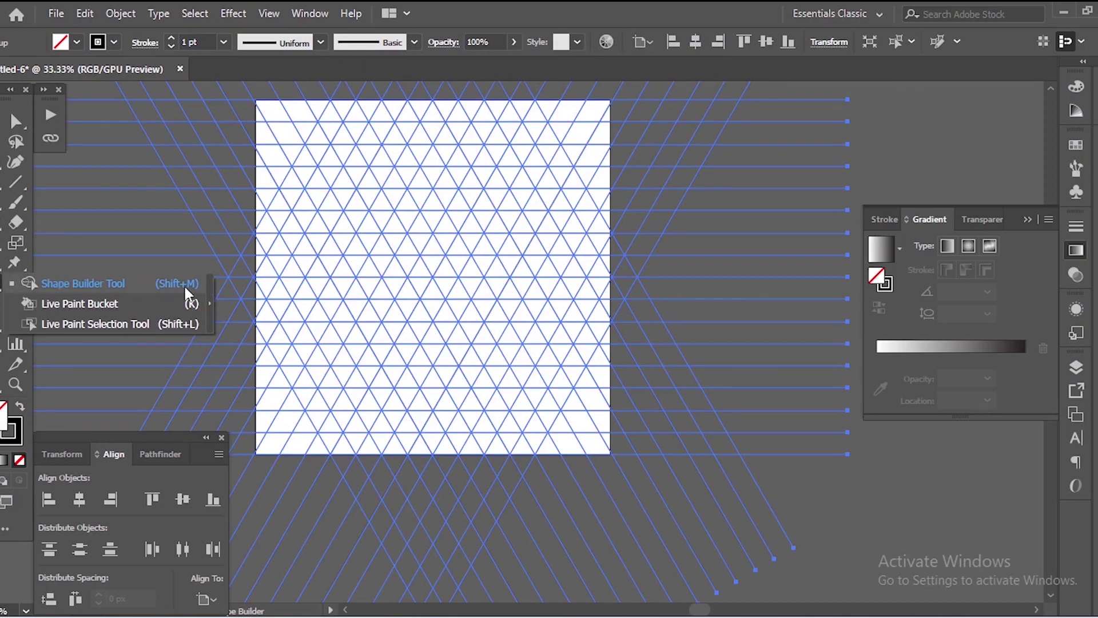
left_click(152, 289)
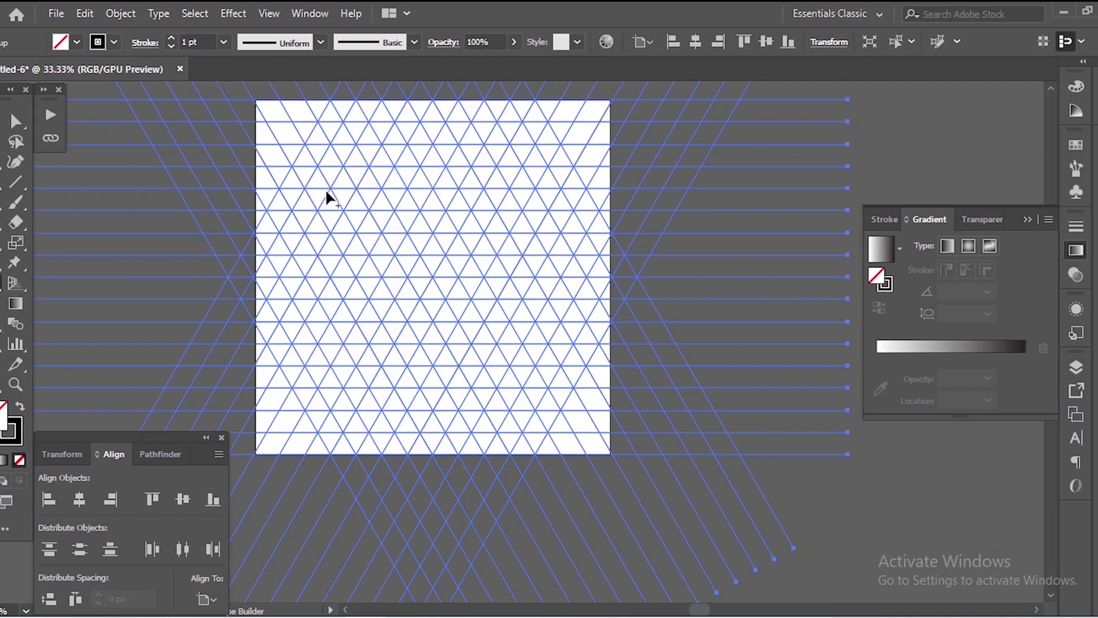
Merge grid triangles into the folded bands of the W's first V shape and give them a white-to-black gradient fill.
left_click_drag(314, 233, 354, 287)
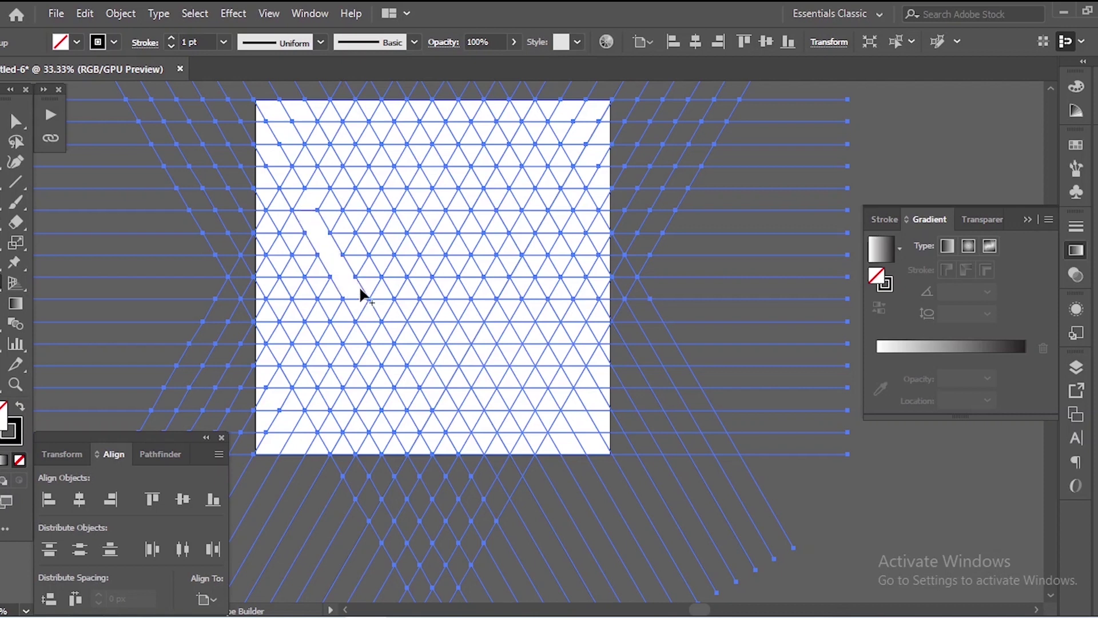
mouse_move(331, 214)
left_mouse_down()
mouse_move(370, 277)
mouse_move(380, 252)
mouse_move(372, 228)
left_mouse_up()
left_click(362, 264)
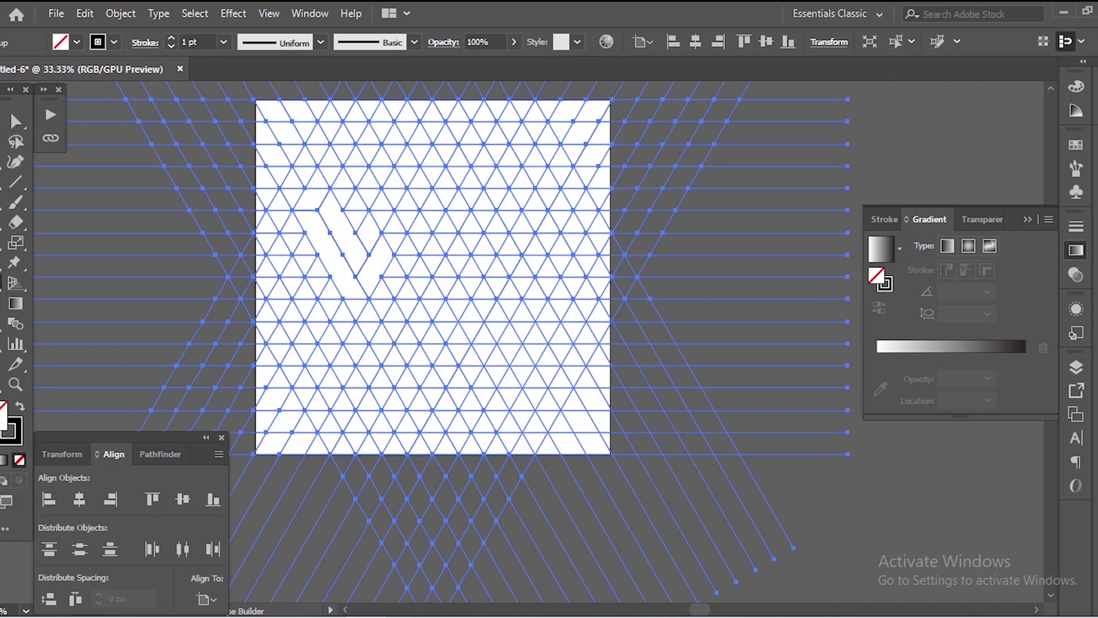
left_click(76, 42)
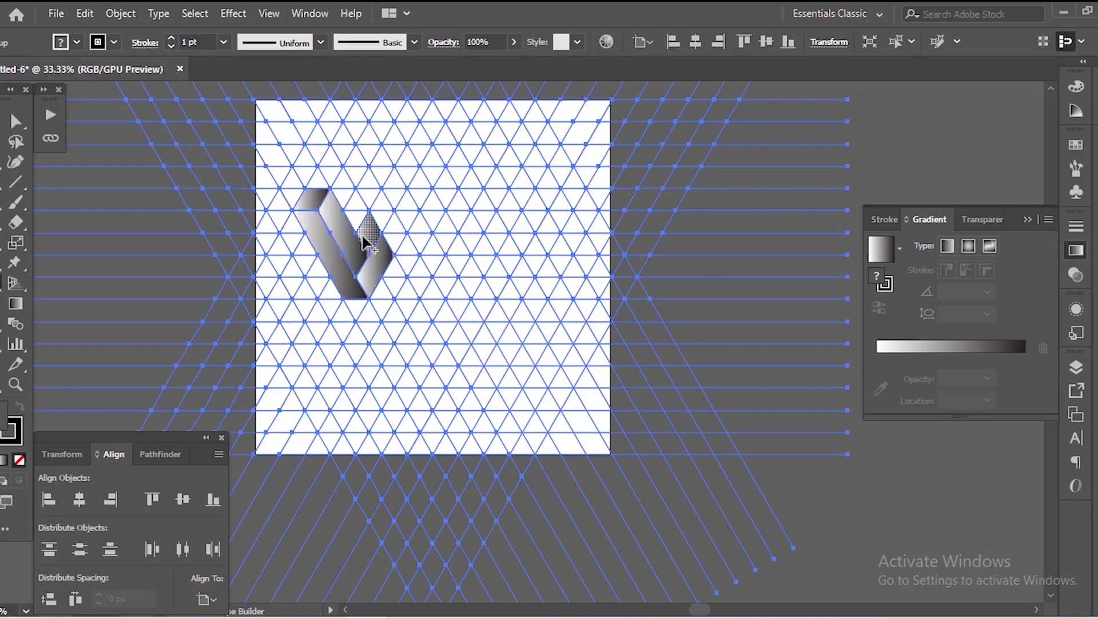
left_click(372, 229)
left_click(384, 206)
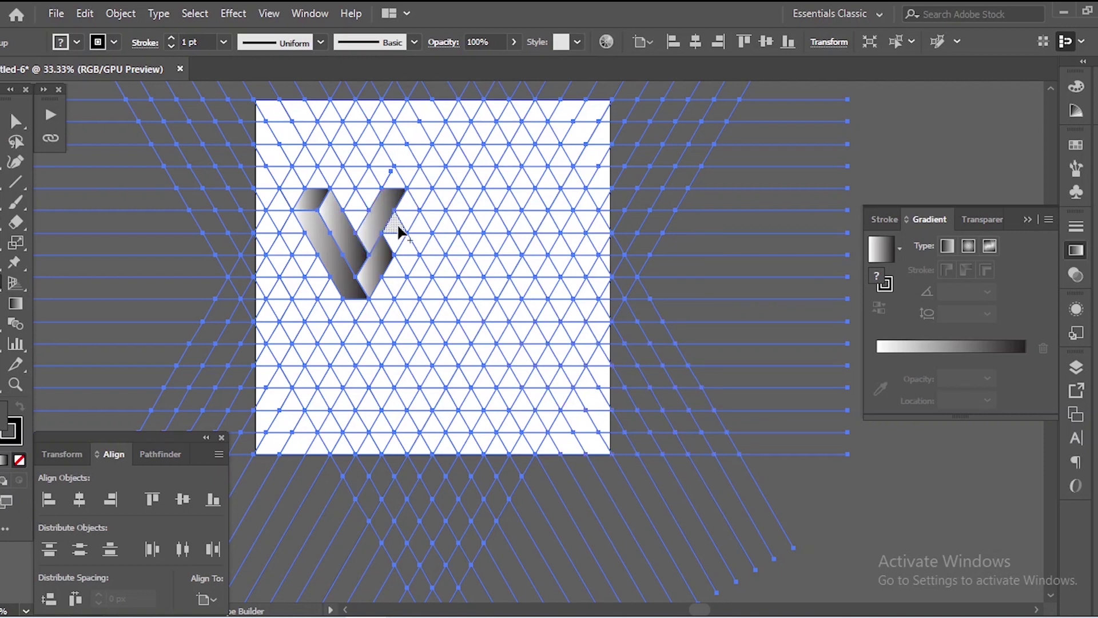
mouse_move(415, 226)
left_mouse_down()
mouse_move(453, 288)
mouse_move(418, 268)
mouse_move(434, 292)
mouse_move(474, 273)
mouse_move(508, 221)
left_mouse_up()
key("ctrl+z")
key("ctrl+z")
key("ctrl+z")
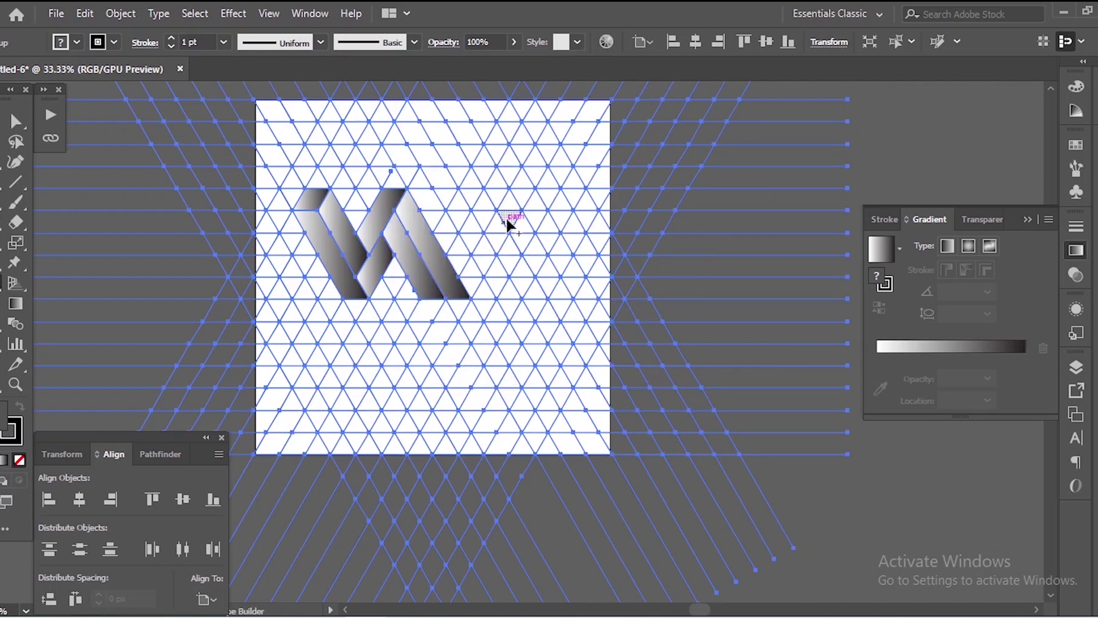
key("ctrl+z")
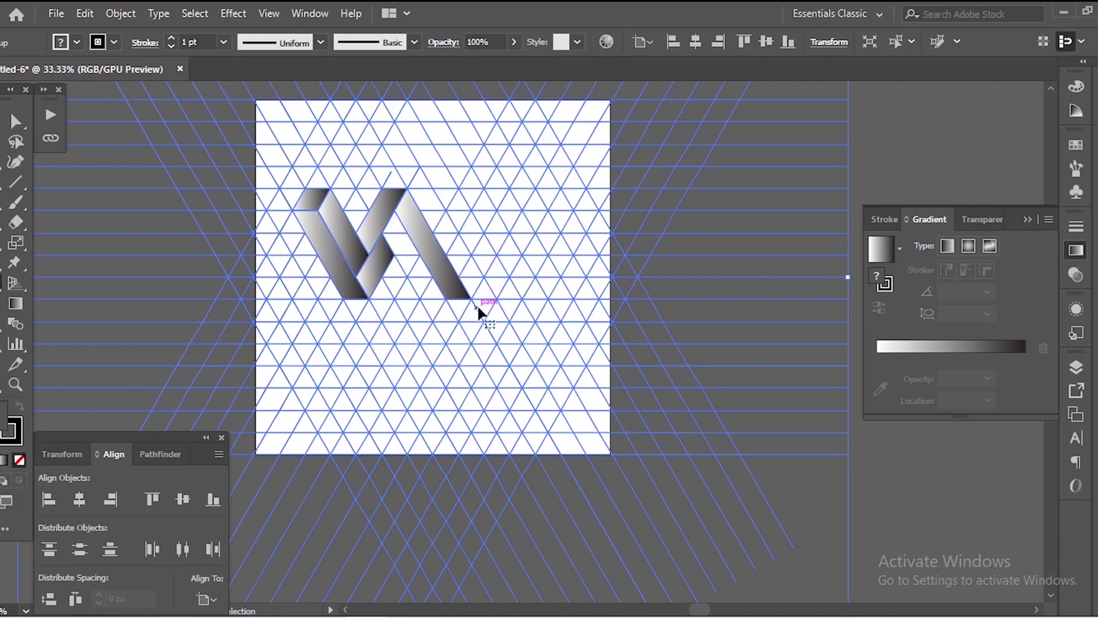
key("ctrl+z")
Merge grid triangles into the second V of the W, including its long diagonal bands and folded upper tip.
left_click_drag(394, 223, 420, 282)
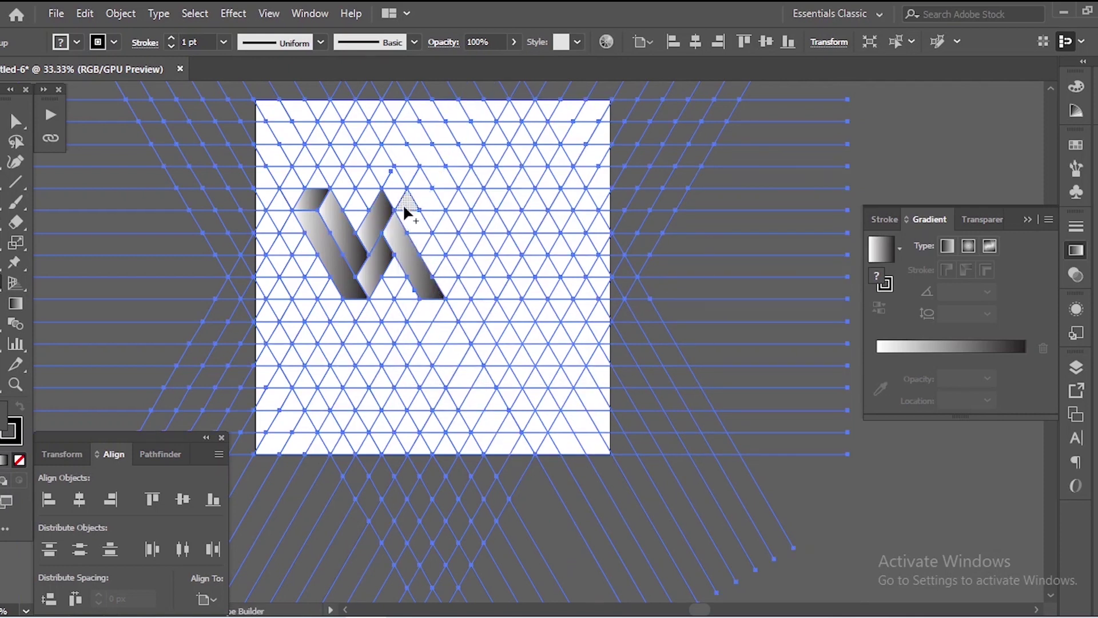
mouse_move(407, 194)
left_mouse_down()
mouse_move(455, 292)
mouse_move(428, 241)
mouse_move(447, 279)
mouse_move(470, 207)
left_mouse_up()
key("ctrl+z")
left_click(472, 203)
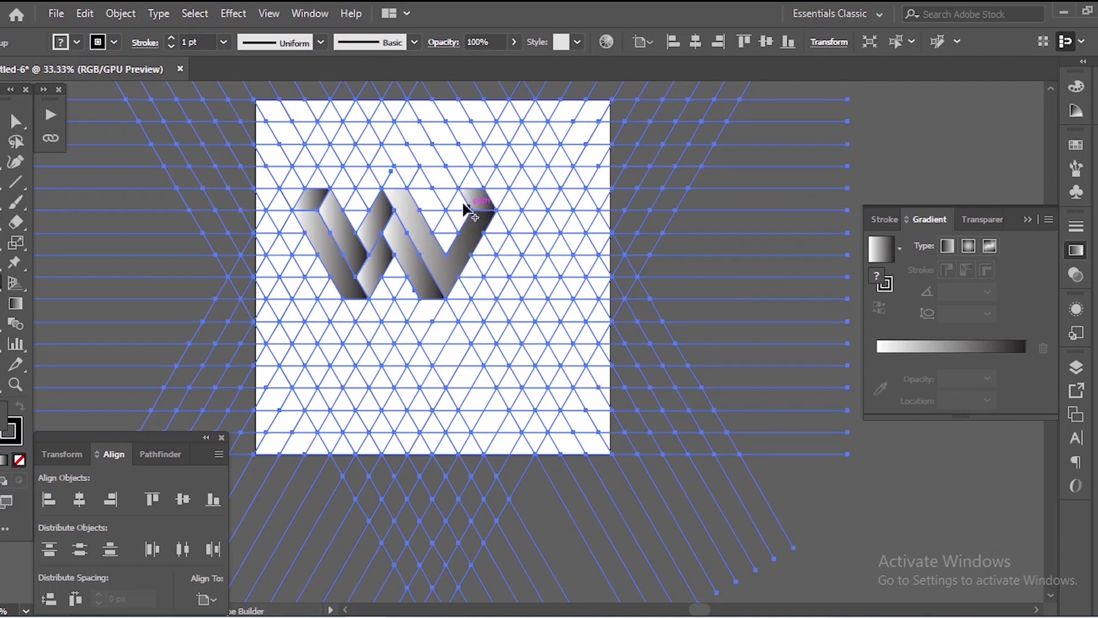
key("v")
left_click(739, 275)
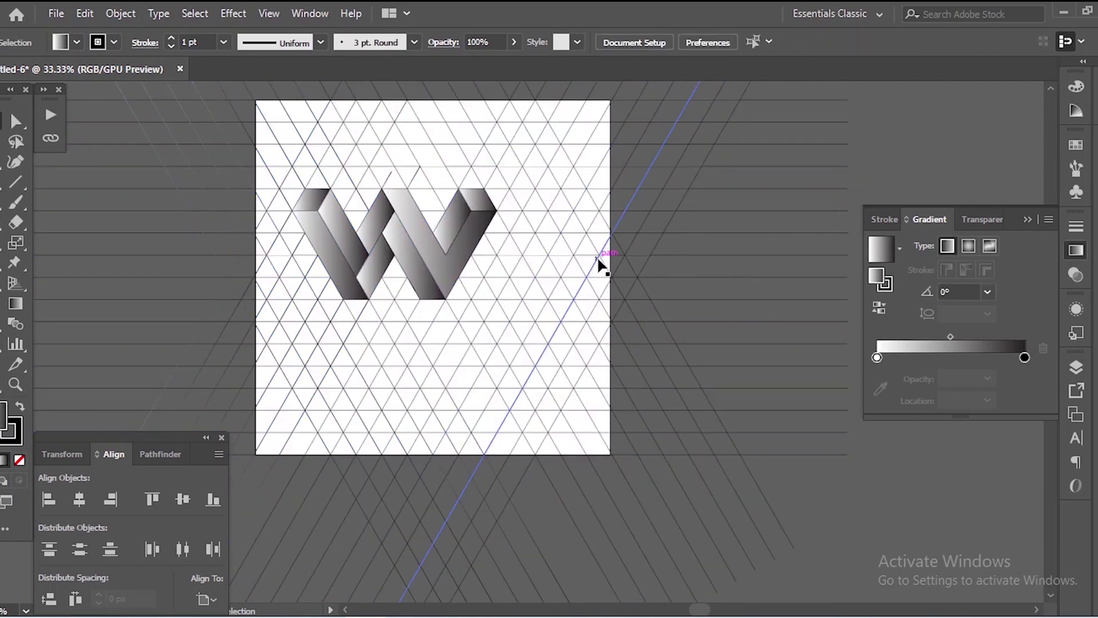
key("ctrl+a")
key("ctrl+minus")
left_click(799, 212)
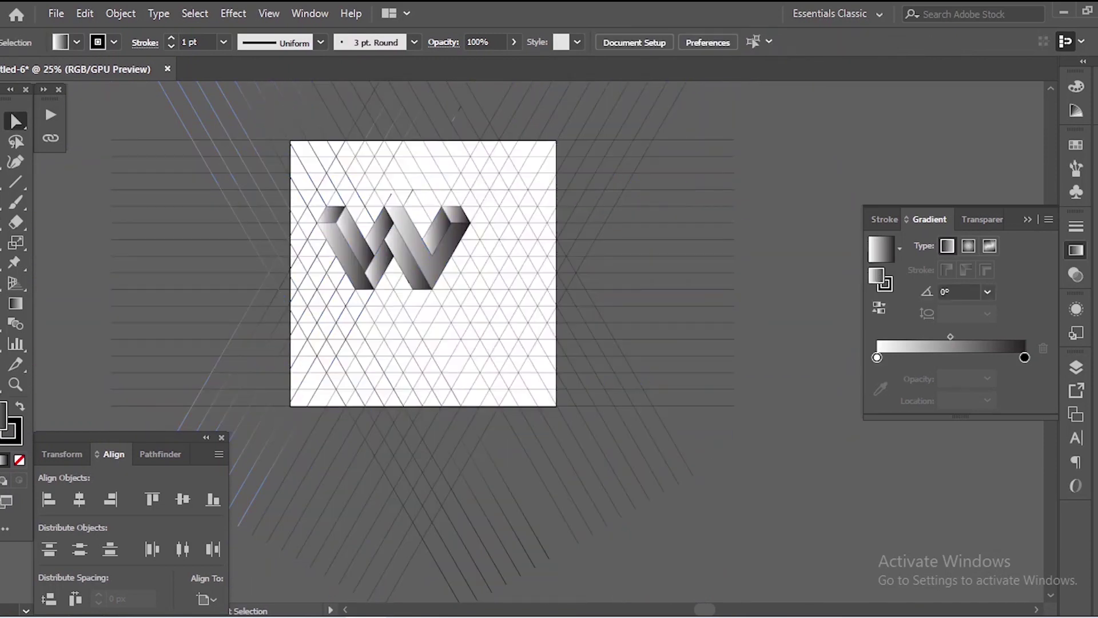
key("ctrl+a")
key("a")
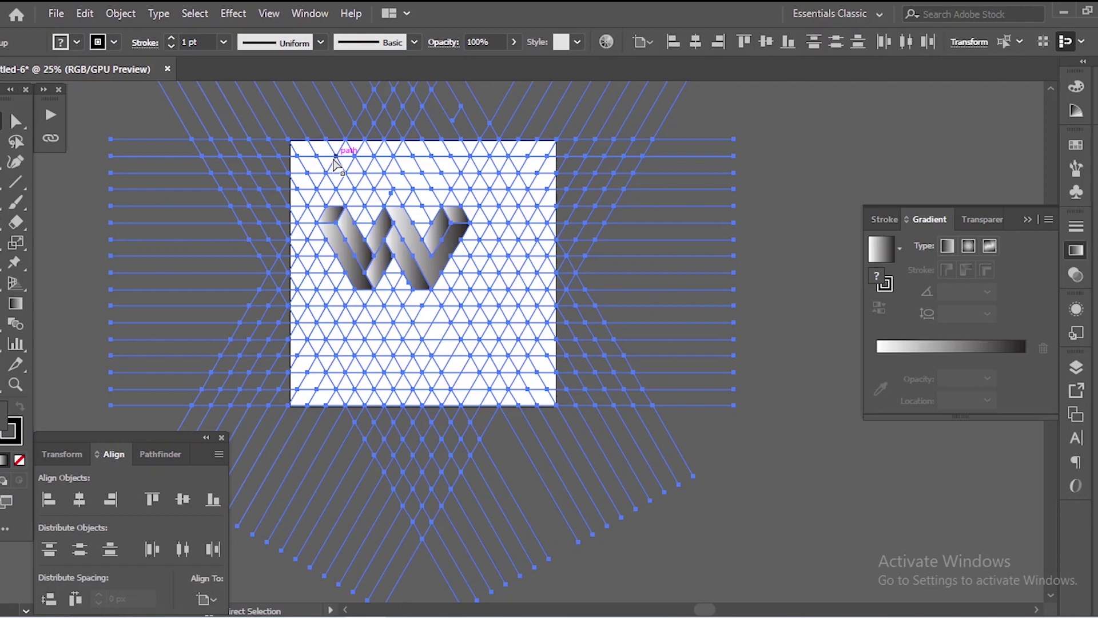
key("v")
left_click(657, 329)
left_click(588, 290)
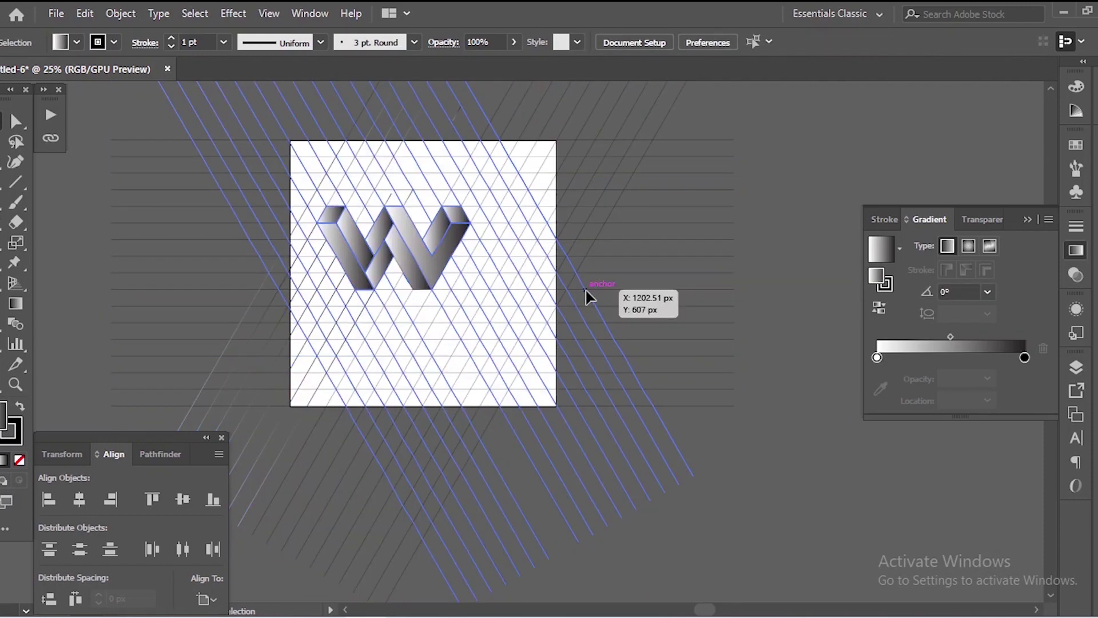
key("Delete")
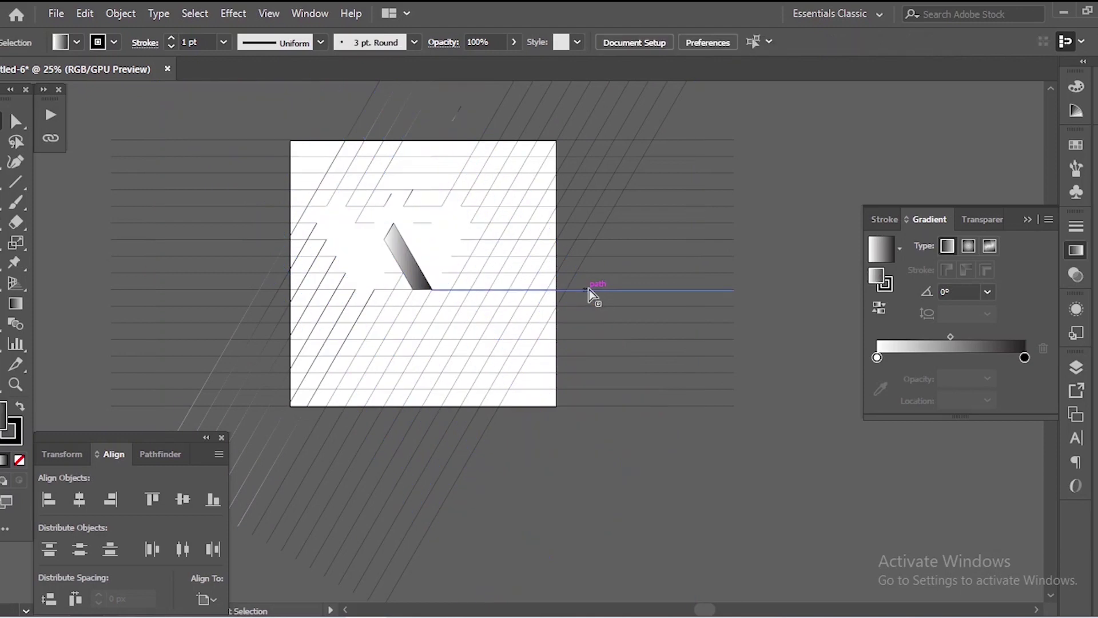
key("ctrl+z")
Select all the gradient-filled faces of the W and cut them out of the line grid.
scroll(338, 208, "up", 3)
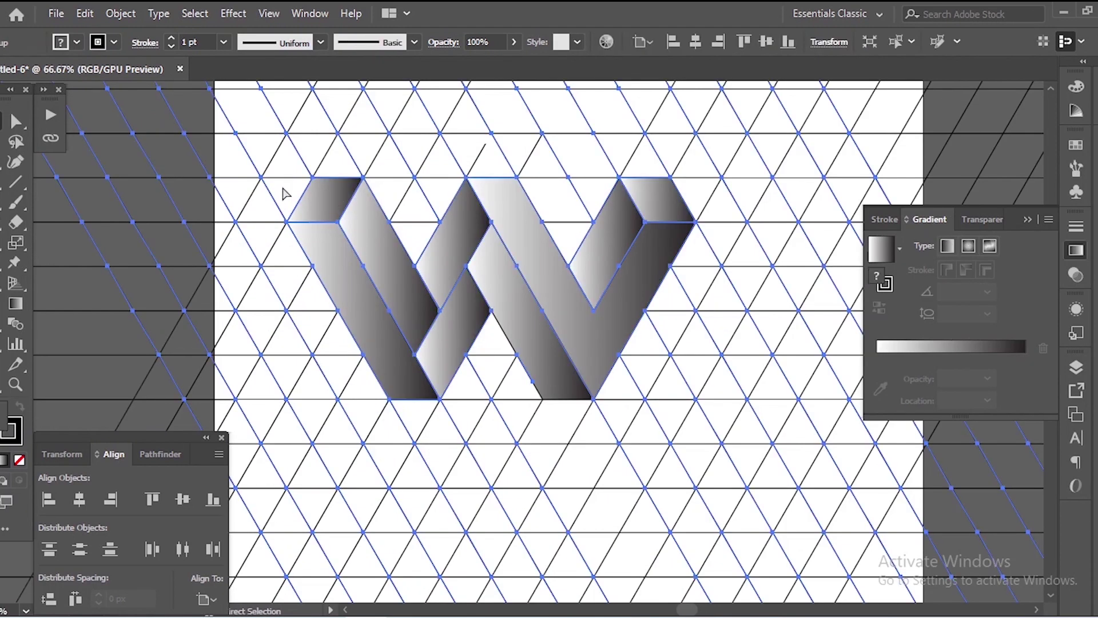
left_click(457, 259, "shift")
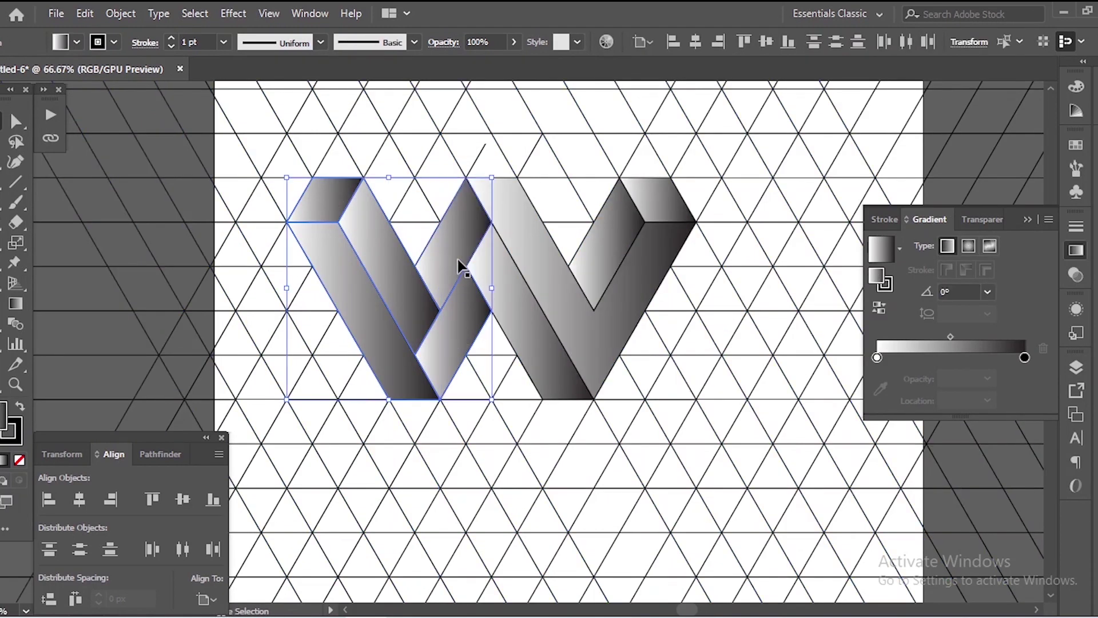
left_click(502, 266, "shift")
left_click(540, 265, "shift")
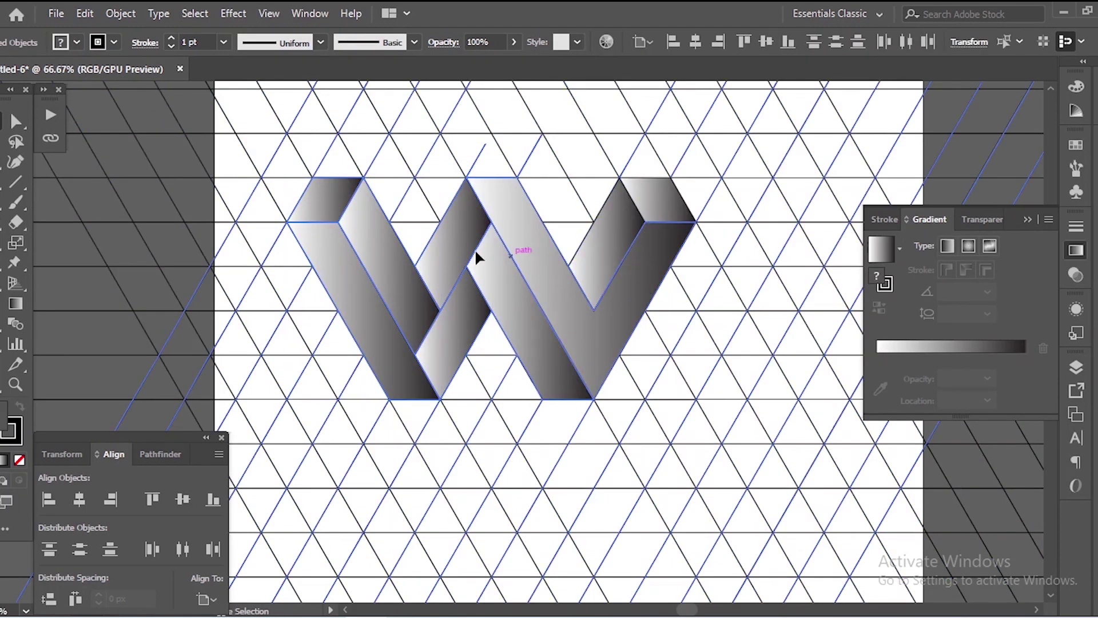
left_click(248, 287)
key("ctrl+shift+g")
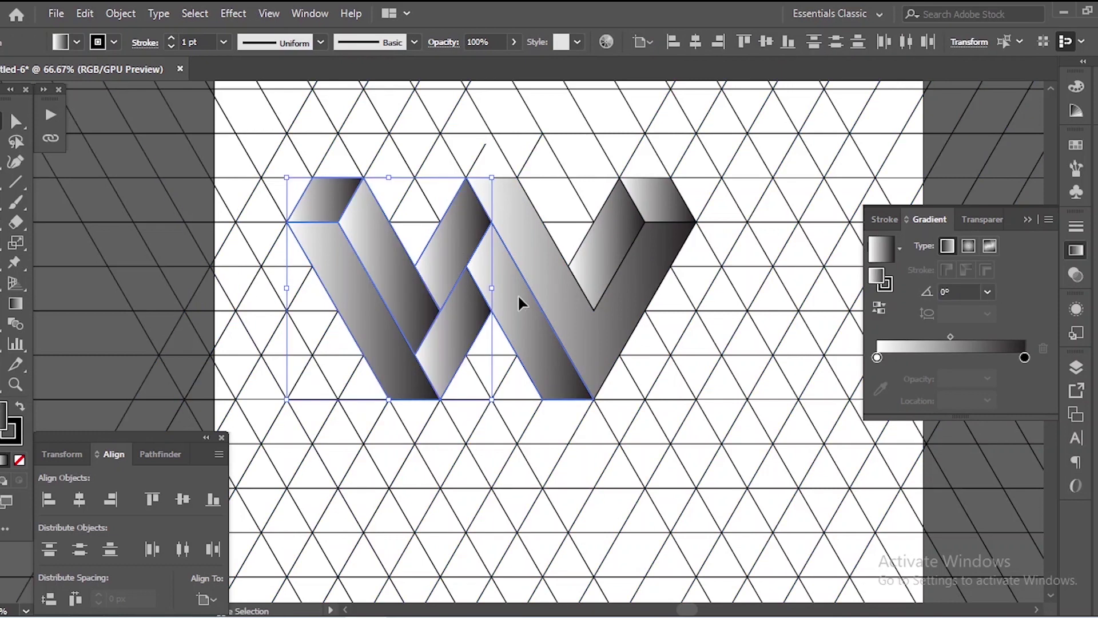
left_click(547, 269, "shift")
key("ctrl+x")
Move the leftover grid lines off the artboard and delete them.
scroll(517, 240, "down", 7)
left_click_drag(339, 165, 736, 404)
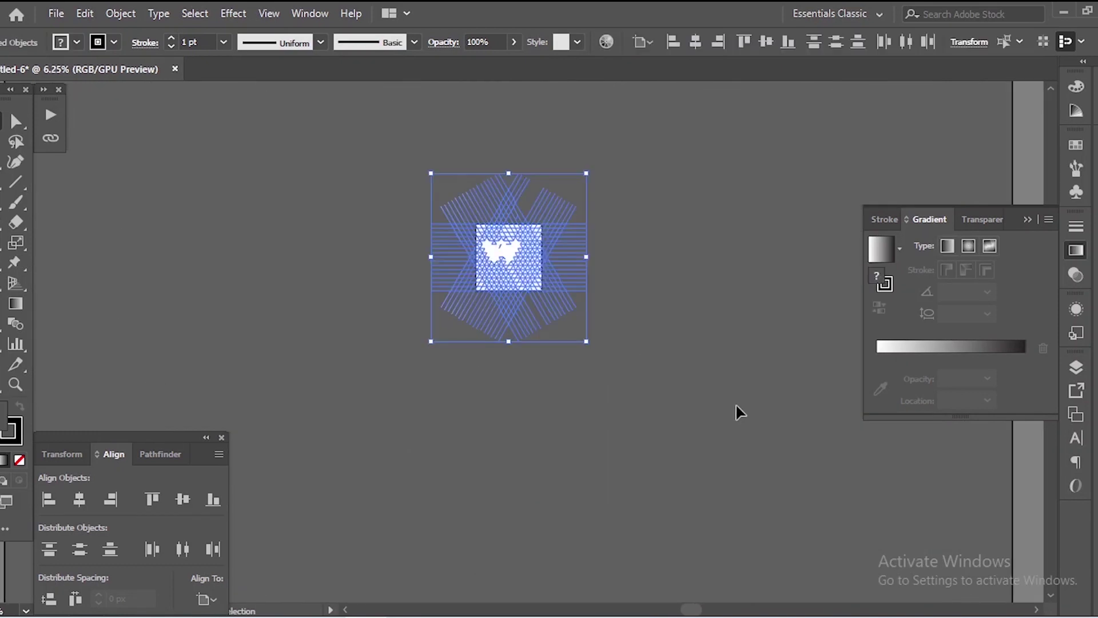
left_click_drag(497, 254, 359, 258)
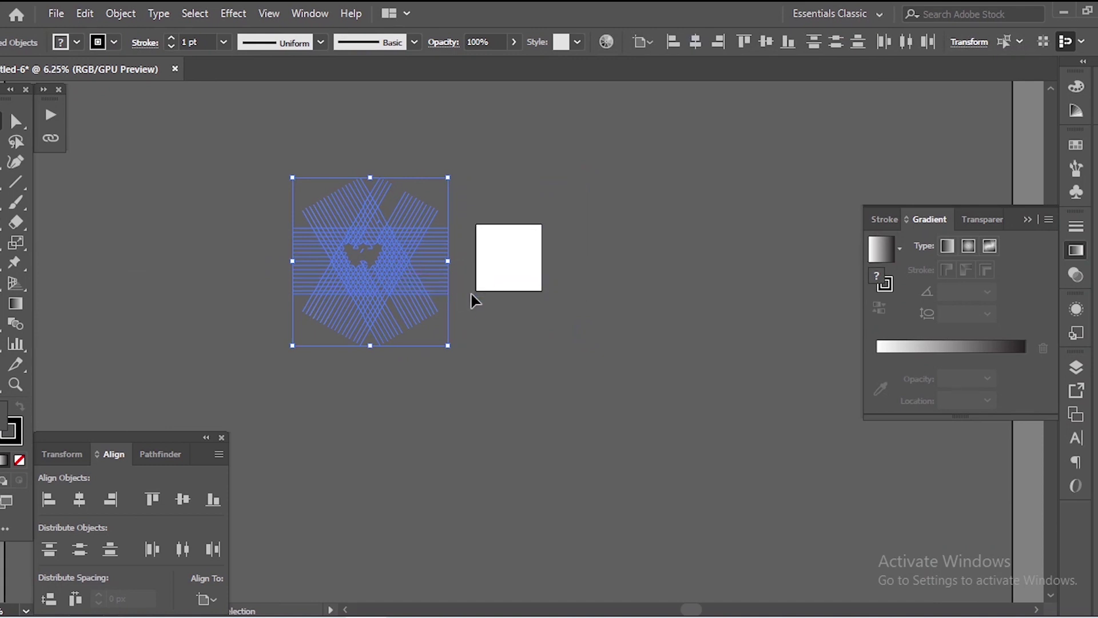
key("Delete")
Paste the cut W artwork onto the empty artboard.
scroll(536, 259, "up", 4)
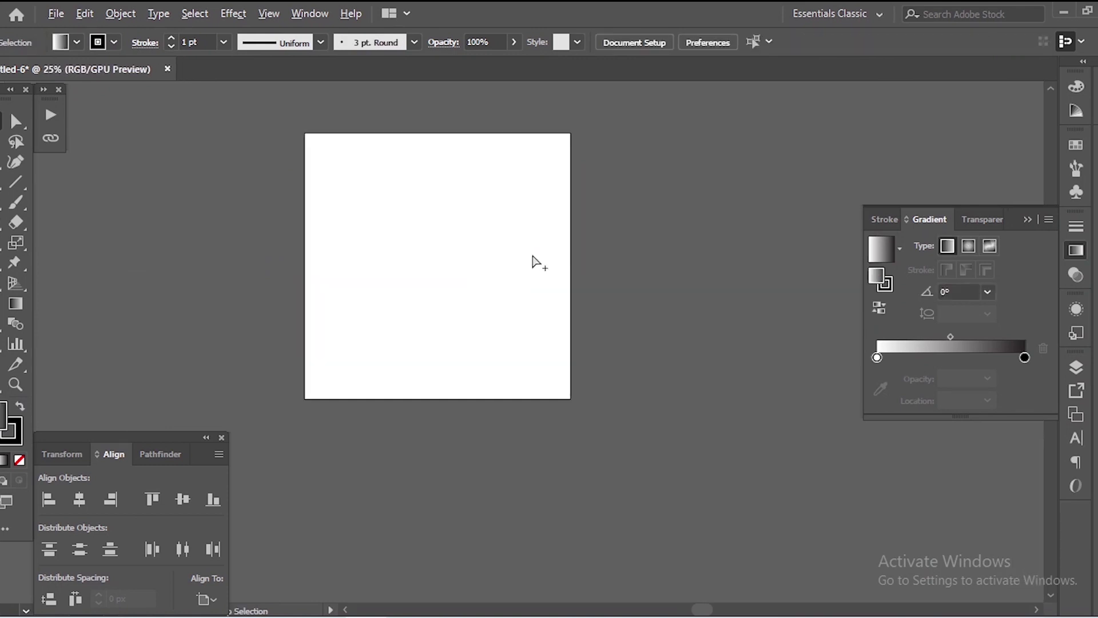
key("ctrl+v")
scroll(458, 262, "up", 1)
left_click(499, 276)
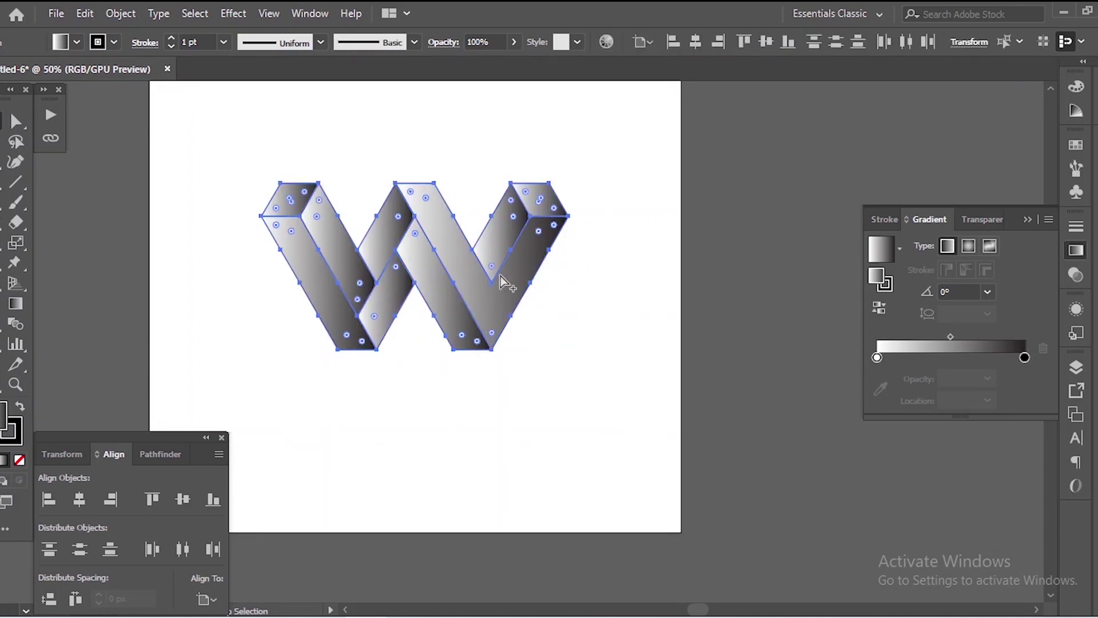
scroll(485, 255, "up", 2)
key("ctrl+shift+a")
scroll(488, 262, "down", 1)
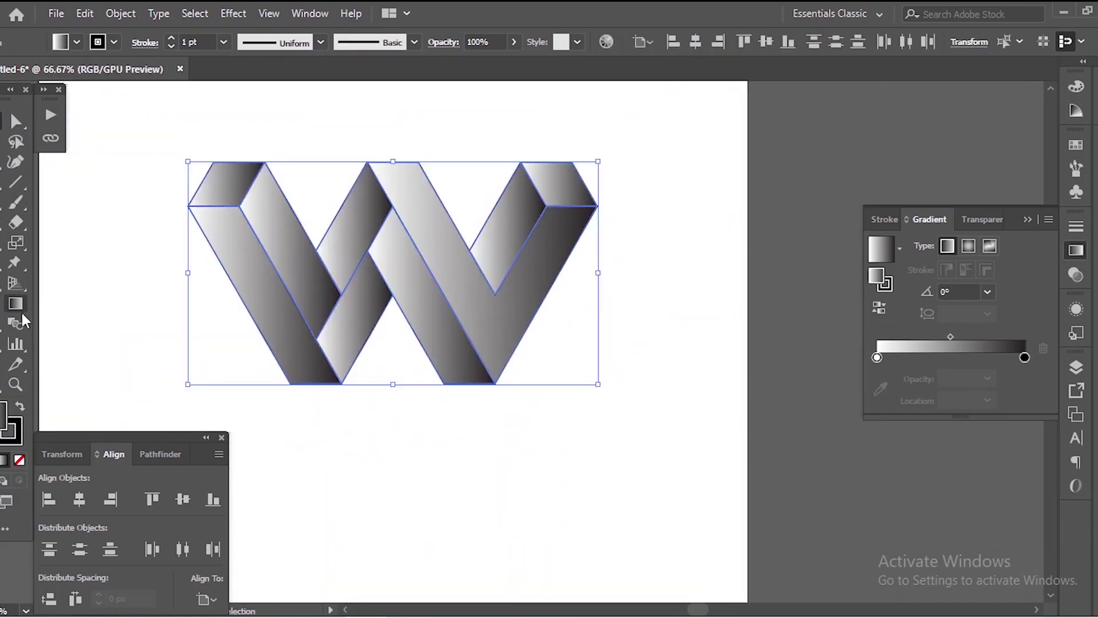
Merge the short inner face at the W's central peak with the adjacent diagonal band and remove the stroke from all faces.
left_click(1, 284)
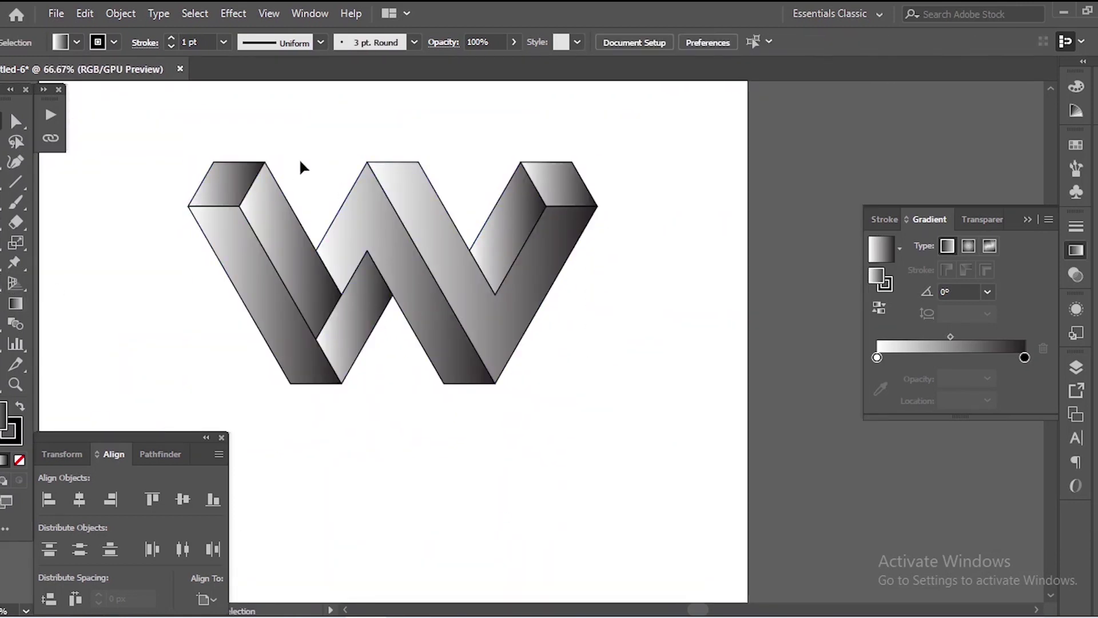
left_click_drag(181, 127, 649, 400)
left_click(114, 42)
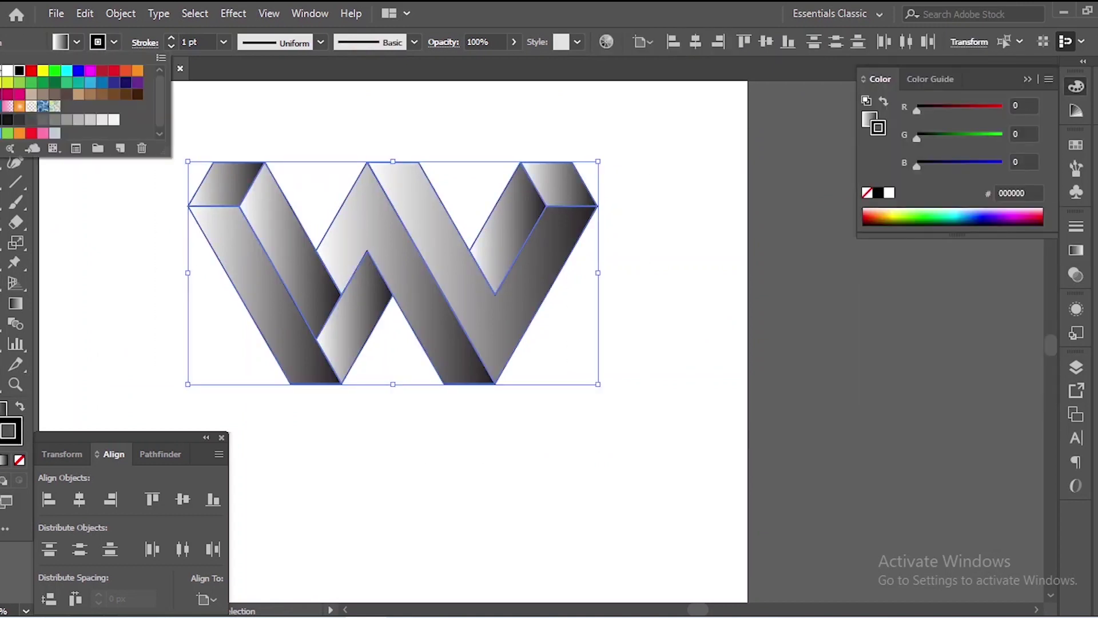
left_click(7, 69)
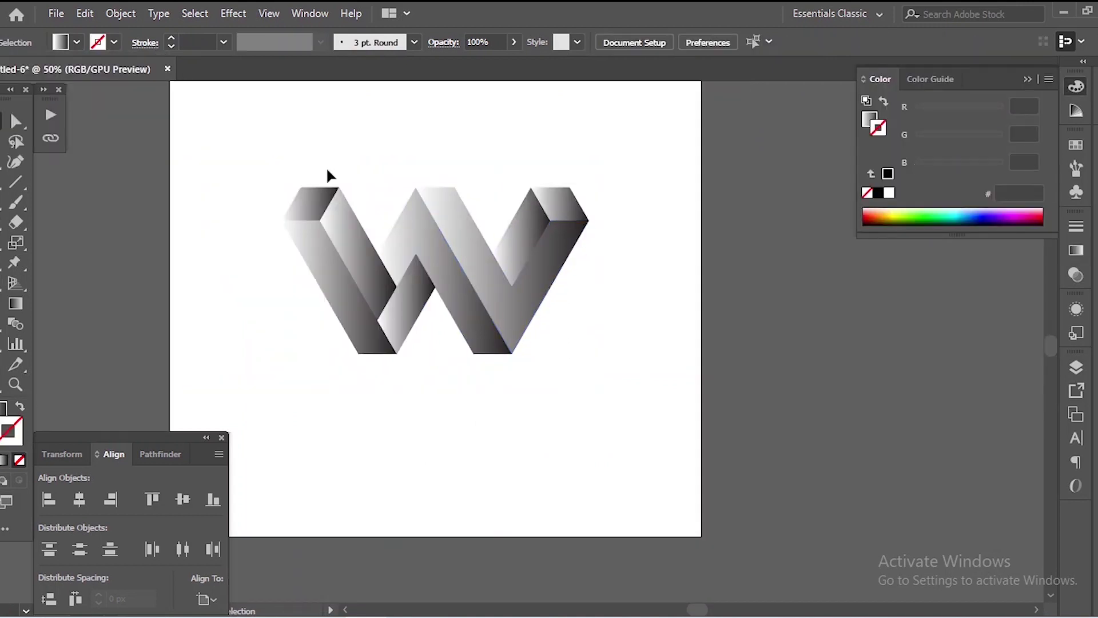
Draw a small sample square in the artboard's upper-left corner and open the Tints and Shades gradient library.
mouse_move(228, 148)
left_mouse_down()
mouse_move(654, 390)
mouse_move(589, 371)
mouse_move(481, 291)
left_mouse_up()
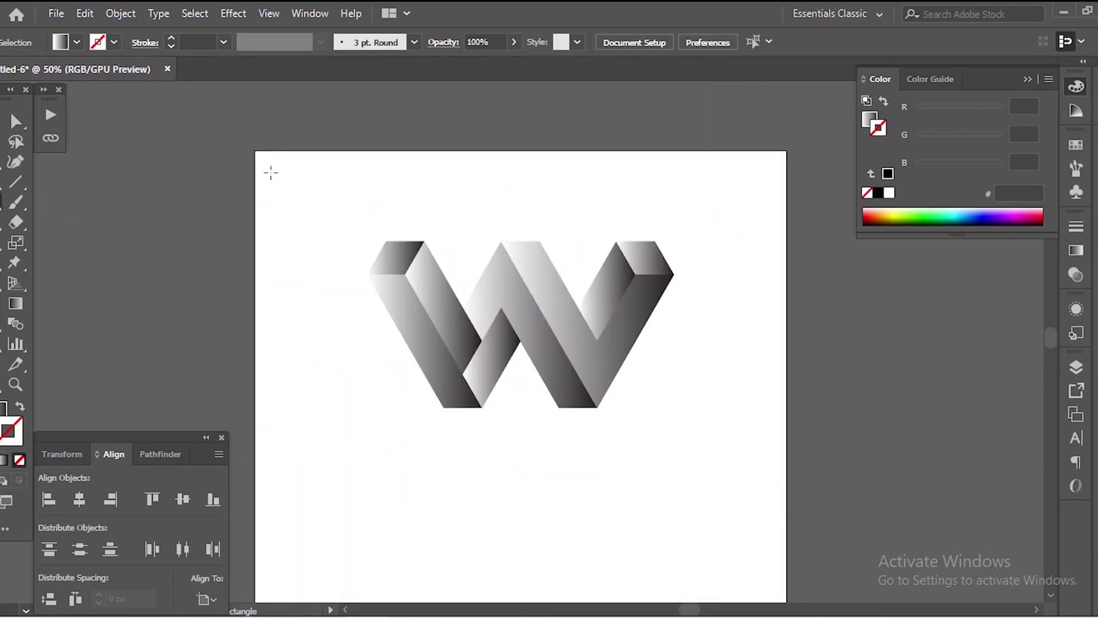
left_click_drag(272, 172, 309, 211)
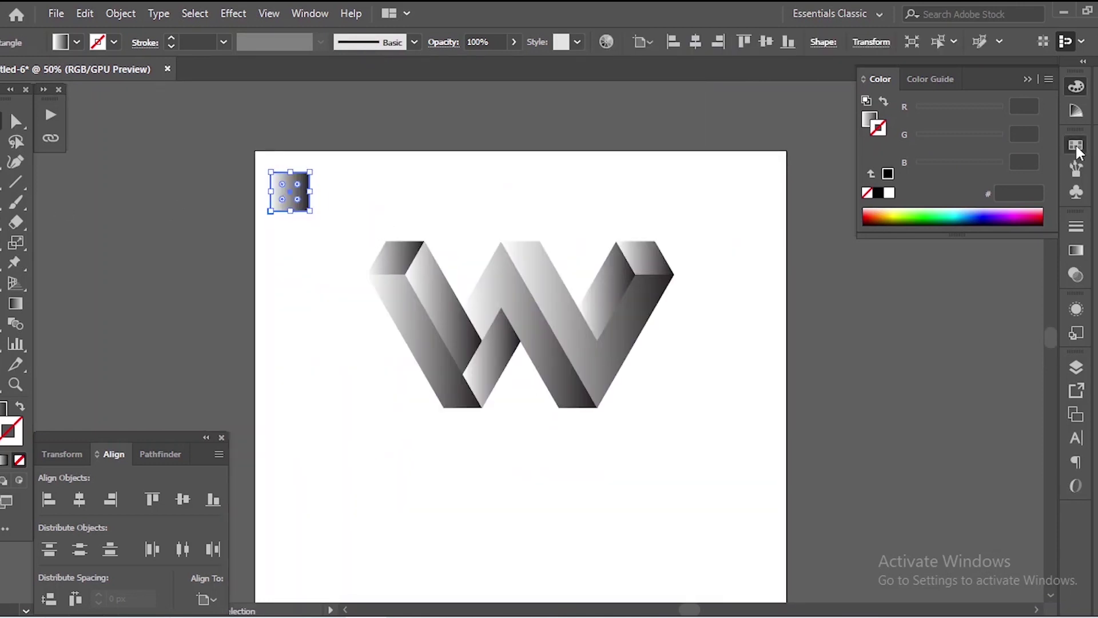
left_click(1076, 147)
left_click(867, 161)
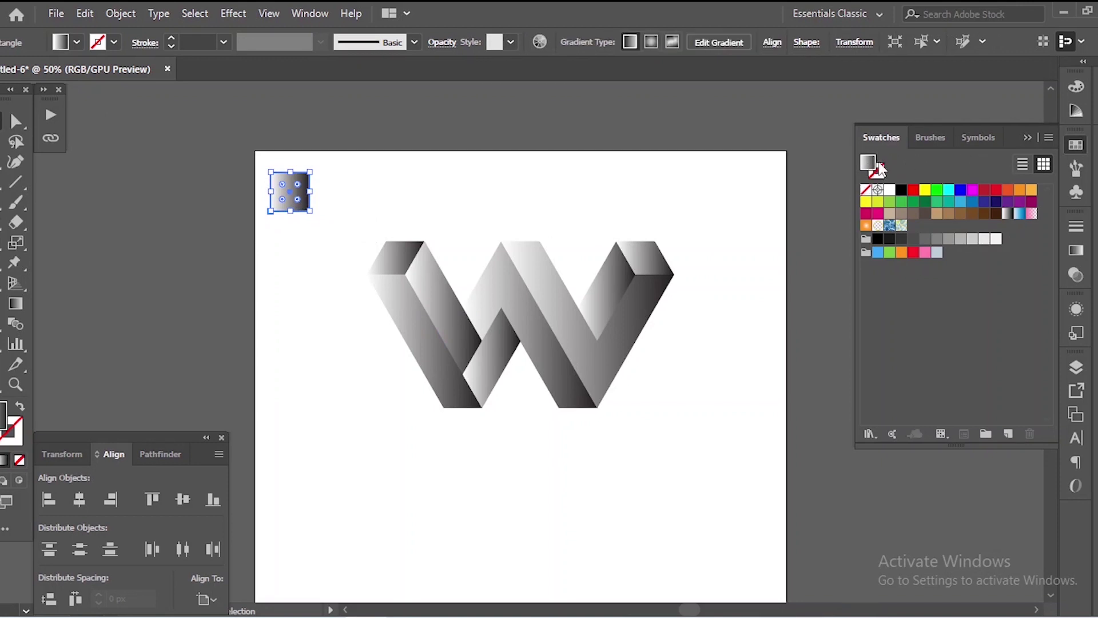
left_click(871, 433)
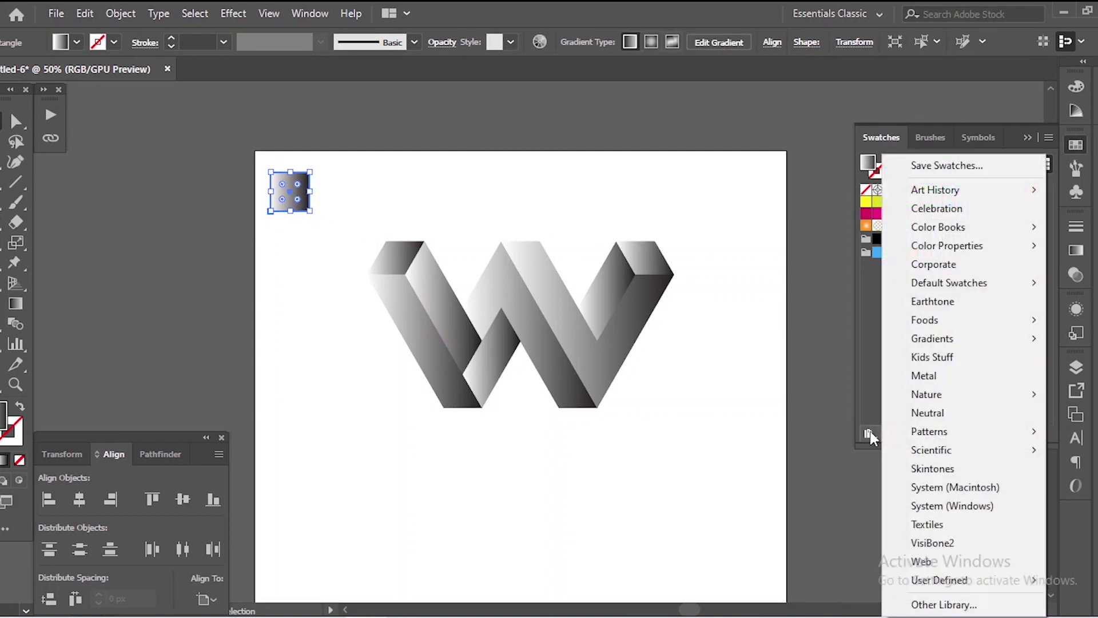
mouse_move(944, 340)
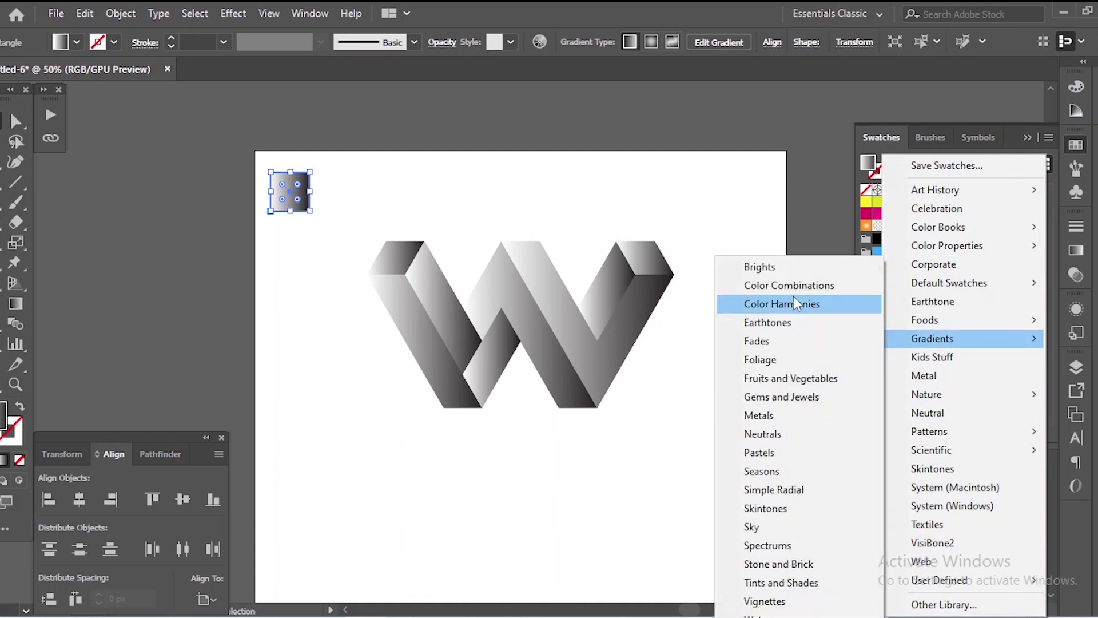
left_click(780, 582)
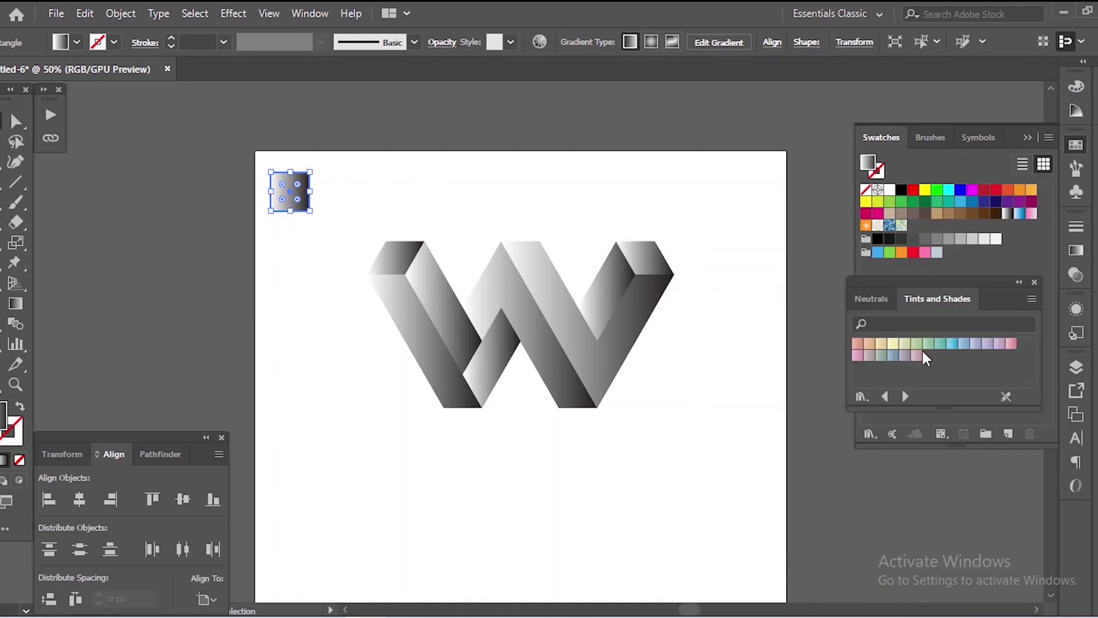
Browse the gradient libraries, fill the sample square with a light-blue gradient and place copies of it below.
left_click(886, 396)
left_click(886, 396)
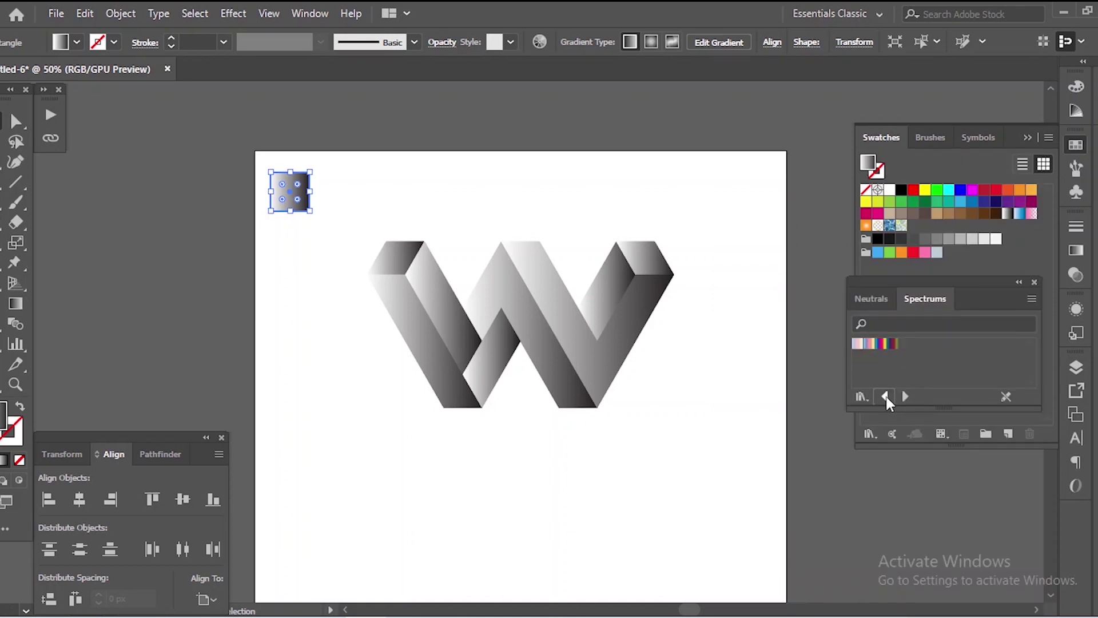
left_click(885, 396)
left_click(886, 396)
left_click(904, 396)
left_click(881, 349)
left_click_drag(290, 192, 290, 303)
Give the second and third sample squares a navy and a teal gradient from the Gems and Jewels library.
left_click(886, 396)
left_click(886, 396)
left_click(885, 396)
left_click(886, 396)
left_click(885, 396)
left_click(886, 396)
left_click(881, 355)
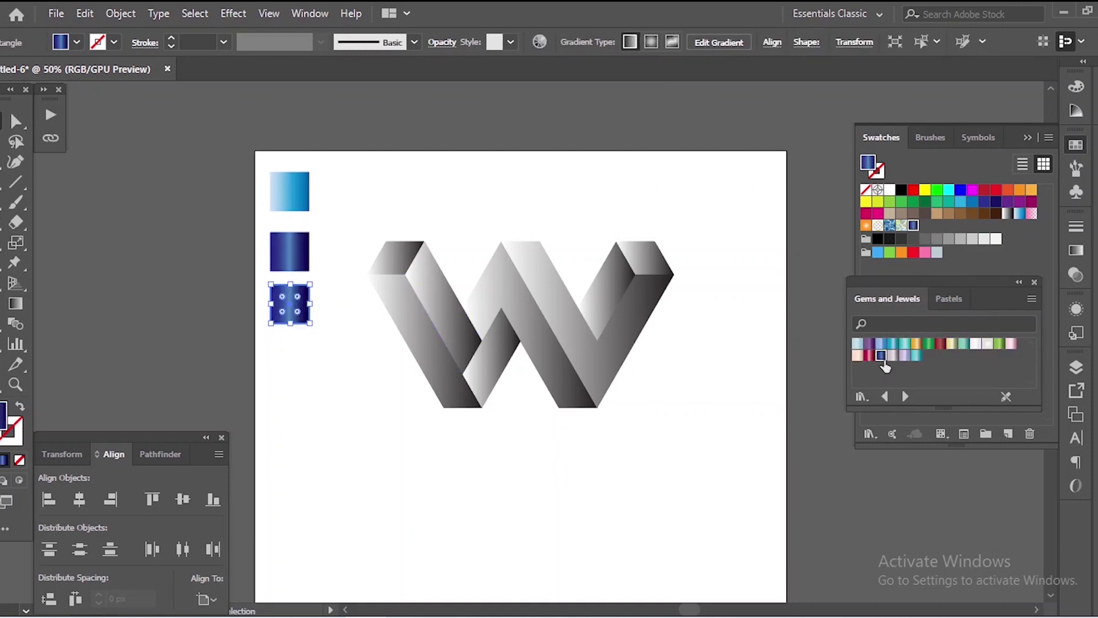
left_click(892, 343)
left_click(409, 475)
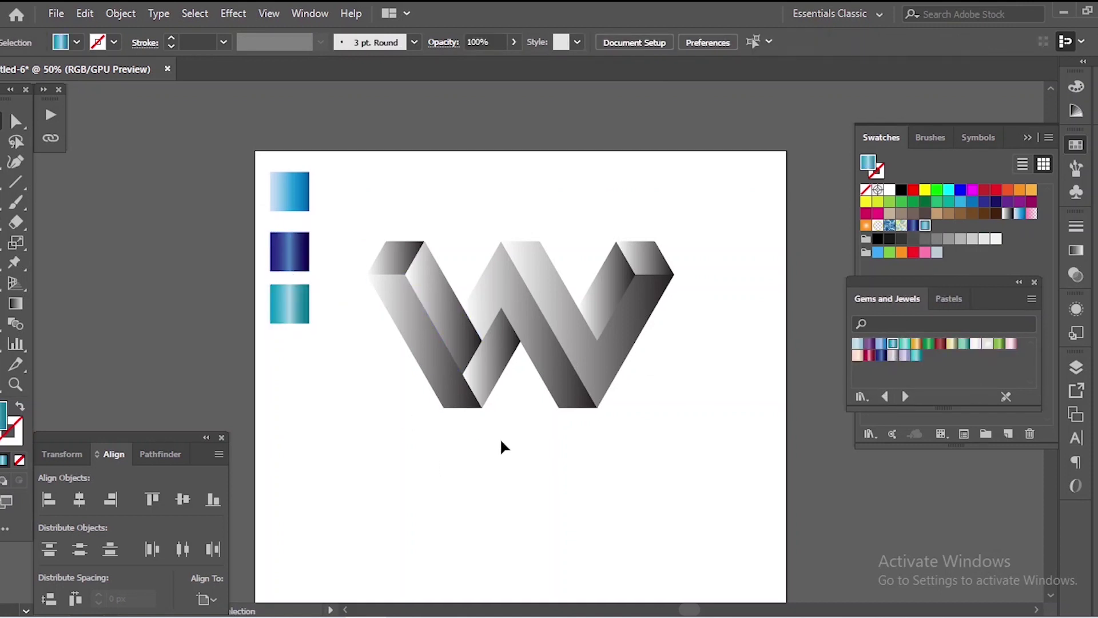
Merge the first V's inner diagonal band with the short lower face beside it into one V-shaped face.
scroll(498, 410, "up", 1)
left_click(430, 293)
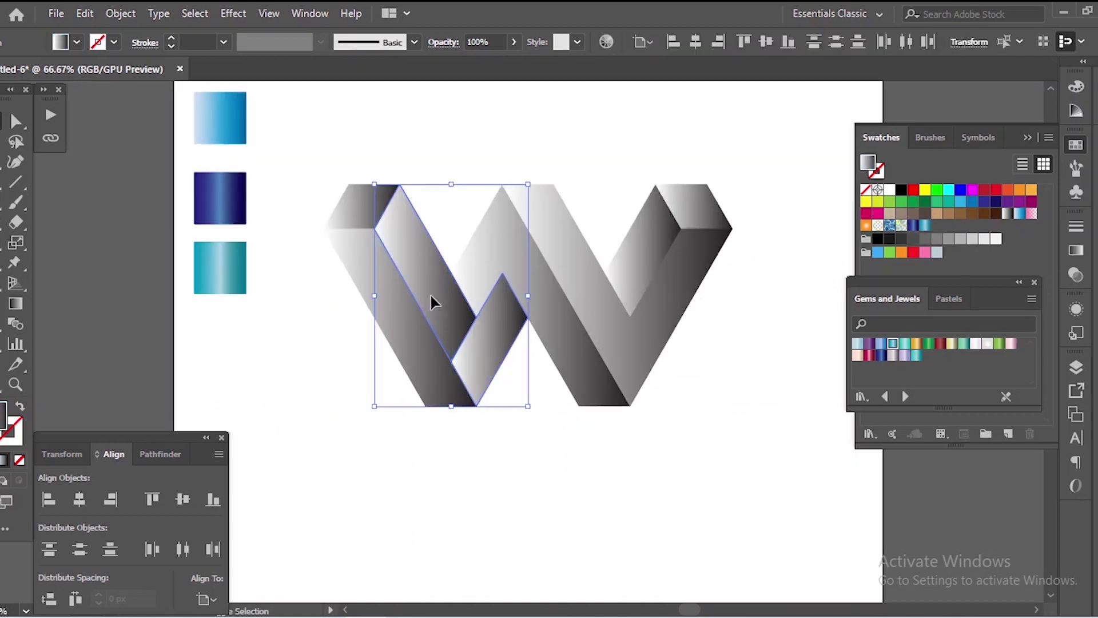
left_click(490, 471)
scroll(472, 379, "down", 1)
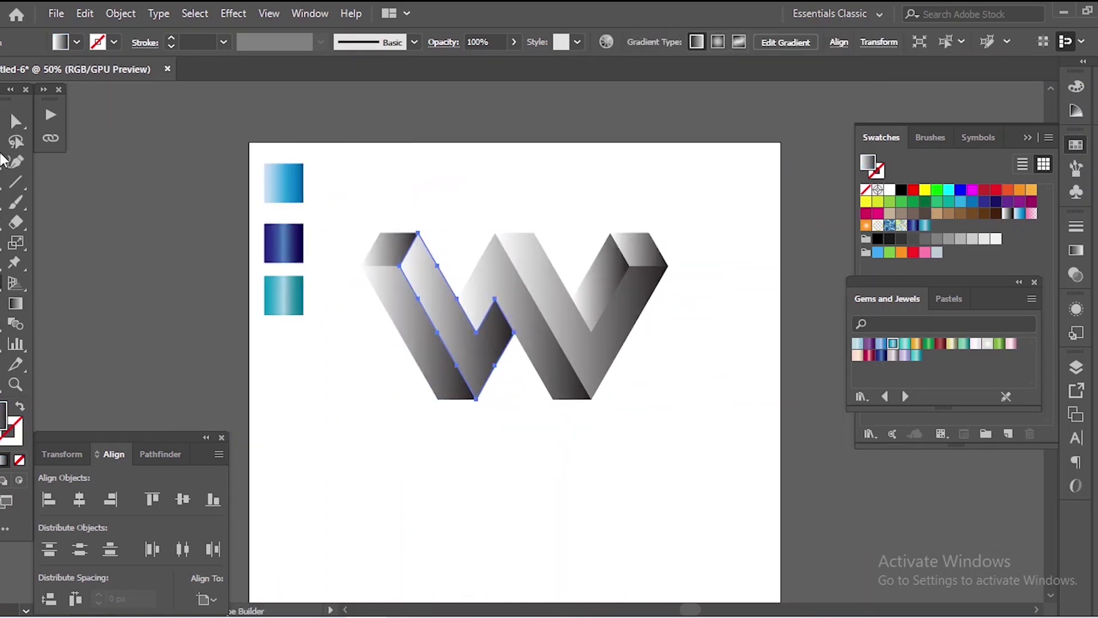
Apply the light-blue sample gradient to all faces of the W, including the second V's inner face.
key("ctrl+a")
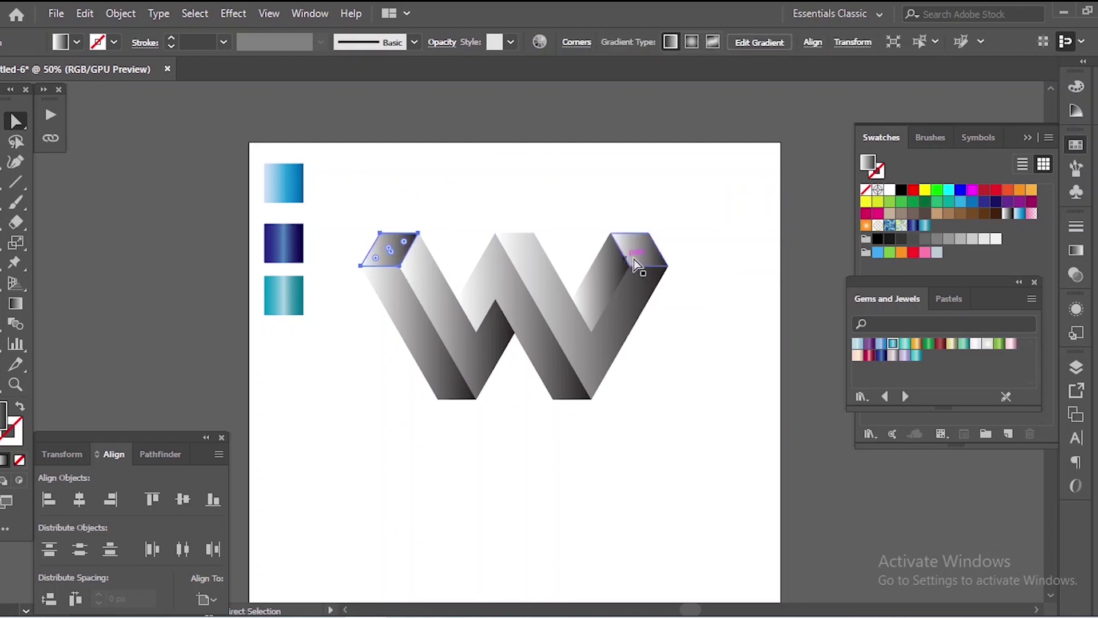
left_click(2, 323)
left_click(290, 178)
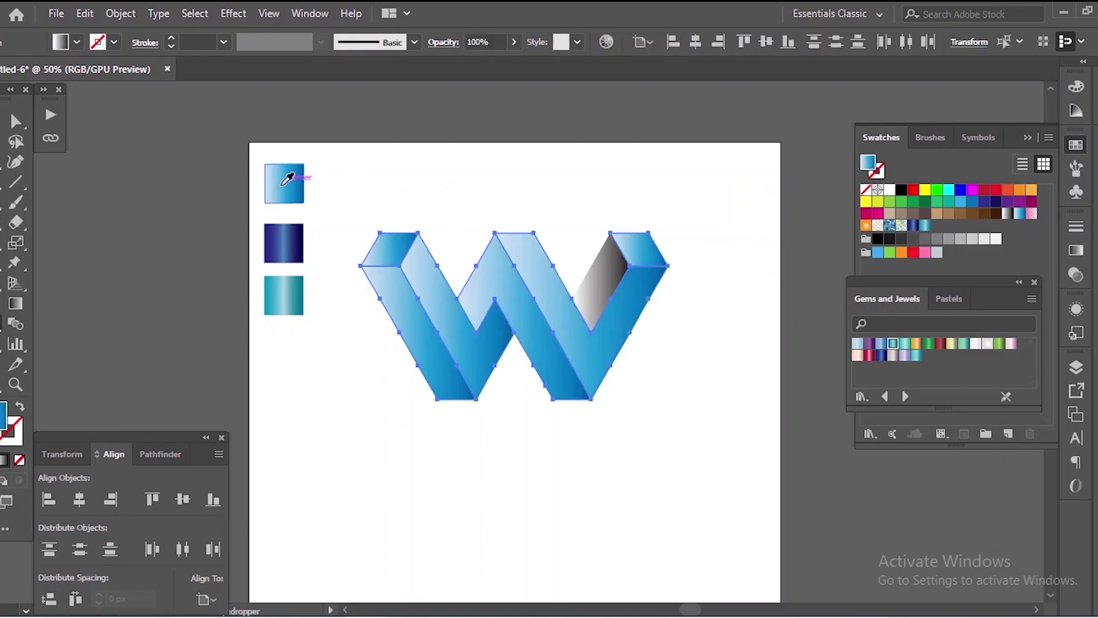
left_click(17, 122)
left_click(543, 200)
left_click(600, 280)
left_click(1, 323)
left_click(286, 183)
key("v")
key("ctrl+shift+a")
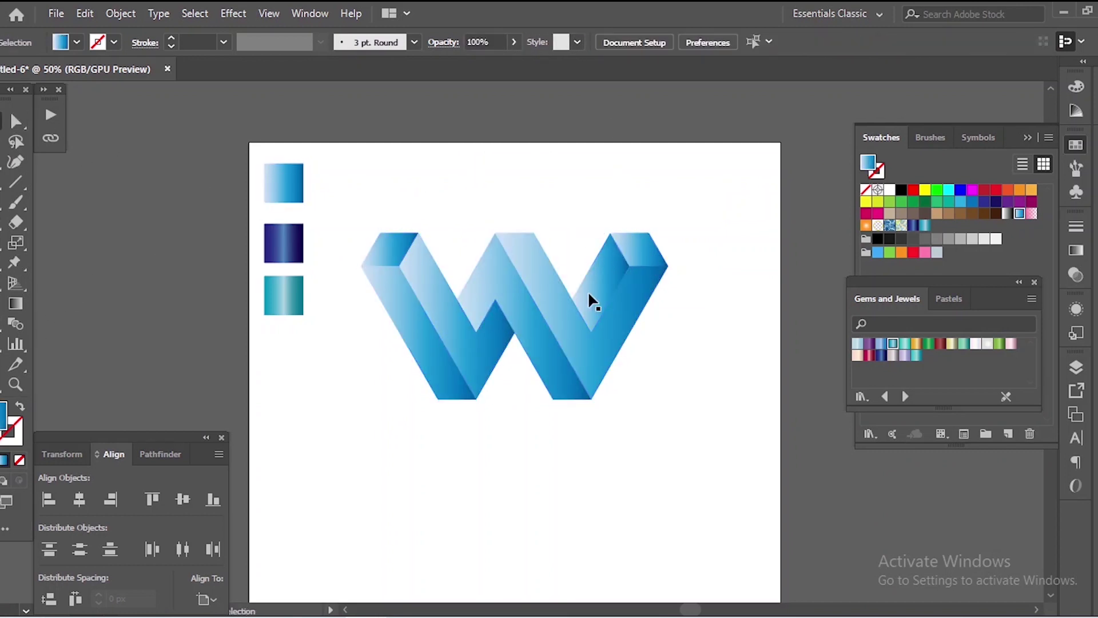
Recolour every face of the W with the navy sample gradient.
key("ctrl+equal")
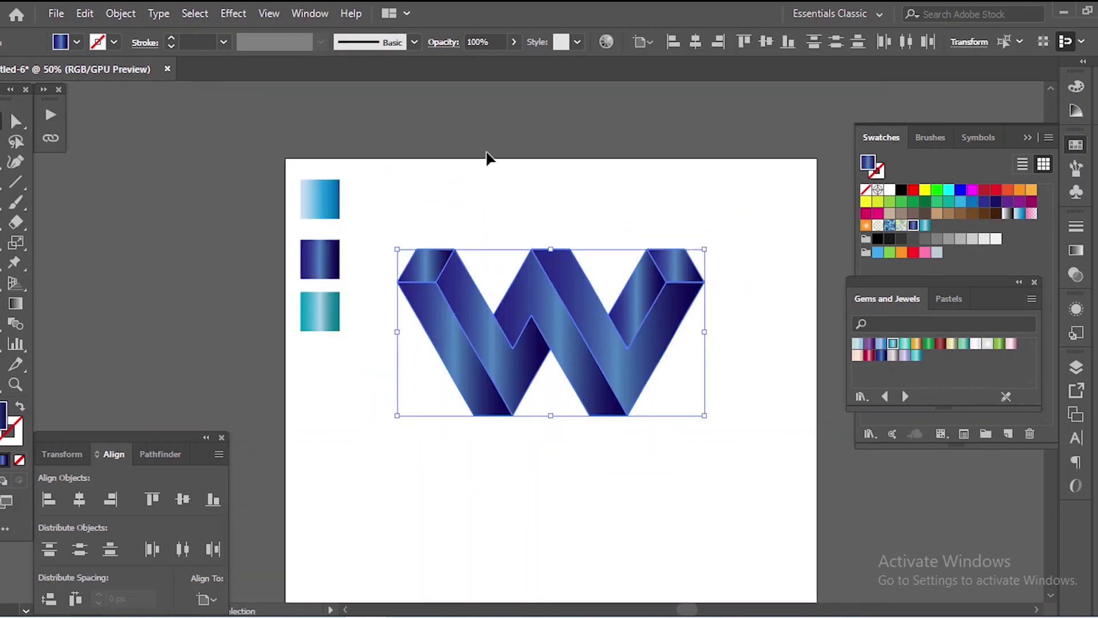
left_click(624, 492)
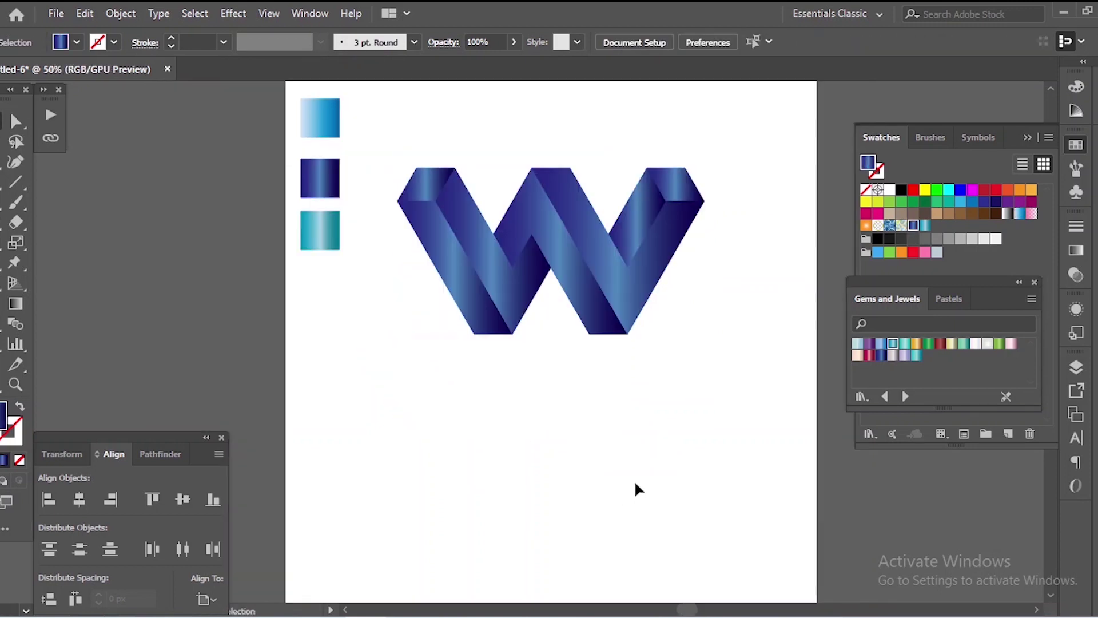
left_click(425, 180)
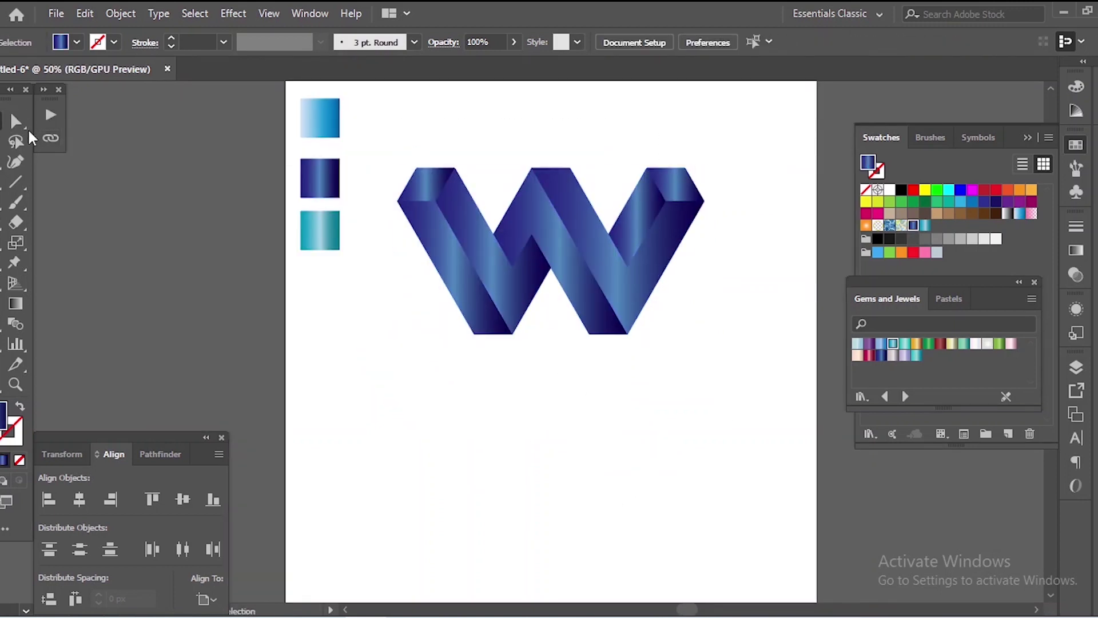
left_click(9, 308)
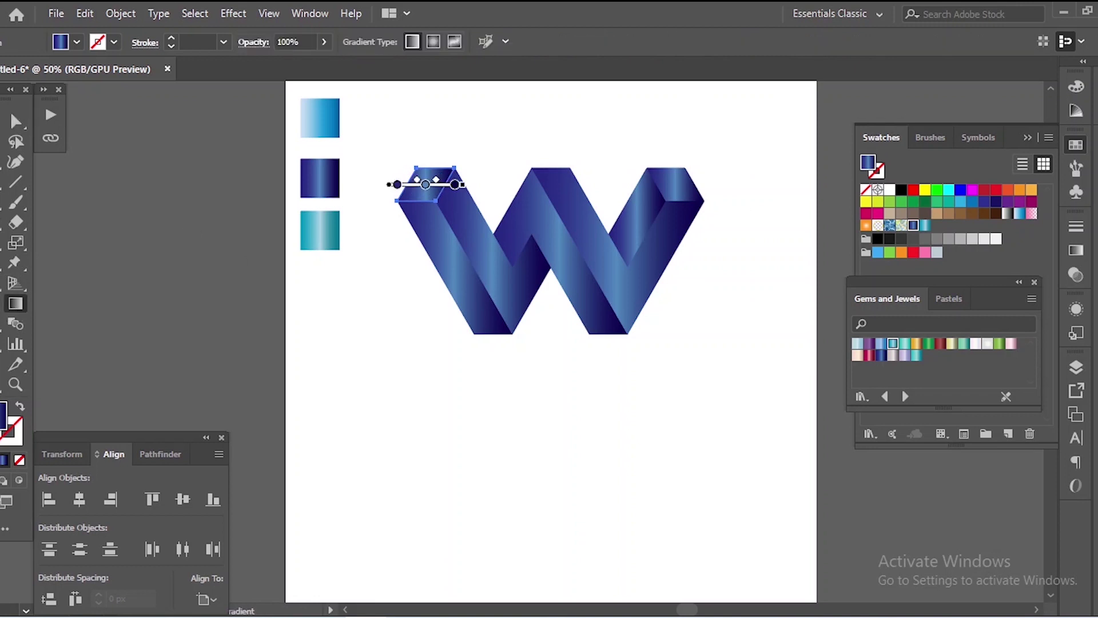
key("v")
left_click(451, 404)
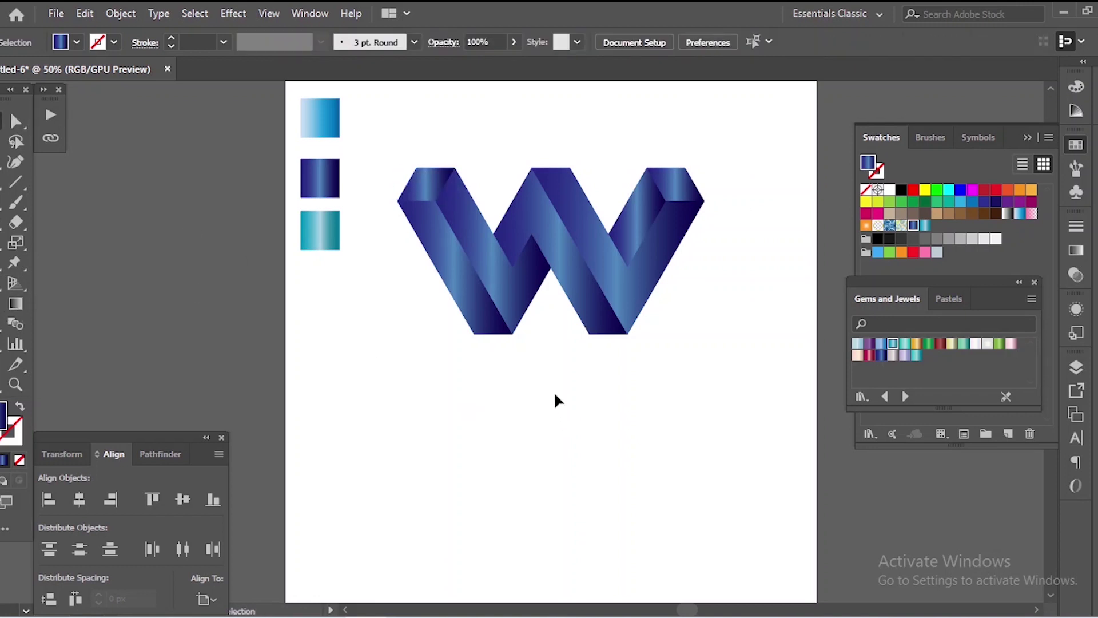
Add a point text object below the W, scale it up to 87 pt and move it close beneath the logo.
key("t")
left_click(438, 401)
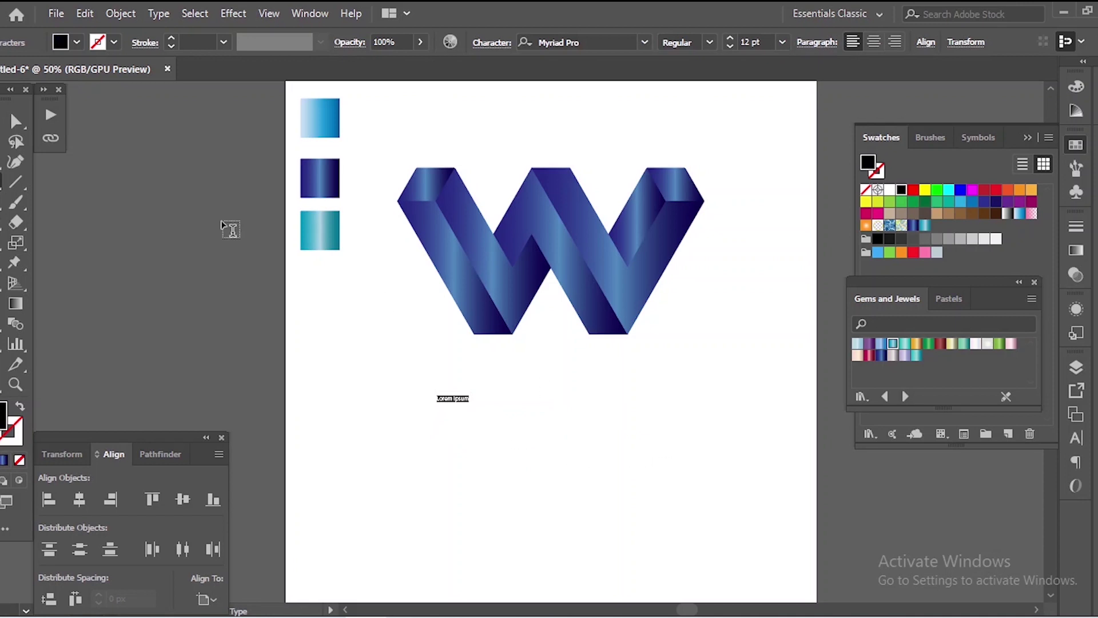
left_click(16, 121)
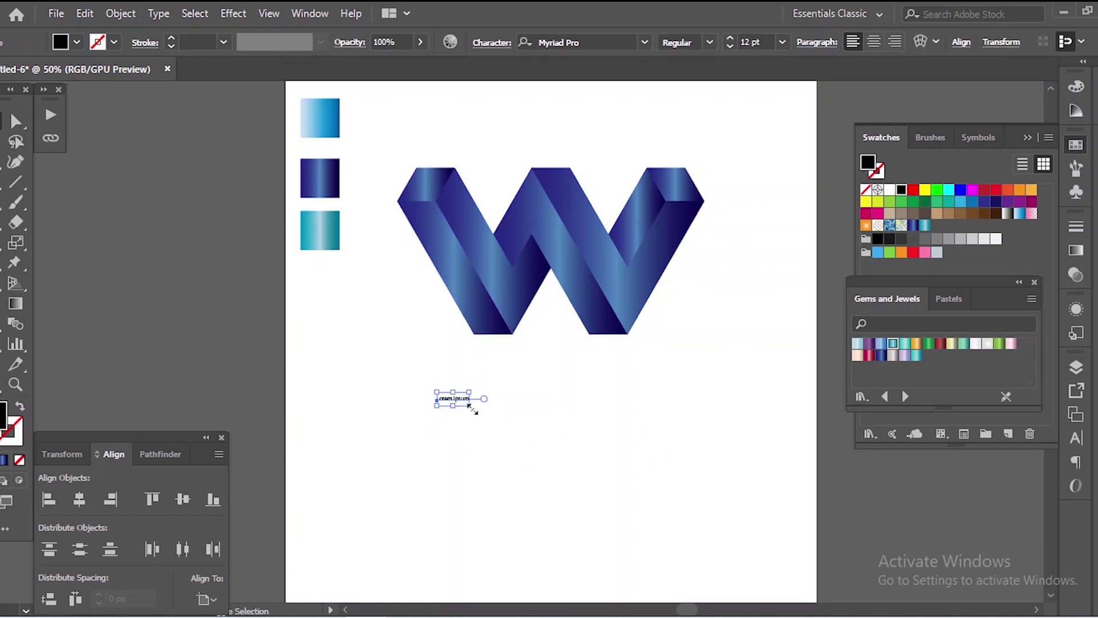
left_click_drag(471, 408, 660, 462)
left_click_drag(563, 426, 540, 367)
Replace the placeholder text beneath the logo with "Wall Mart".
left_click(1, 185)
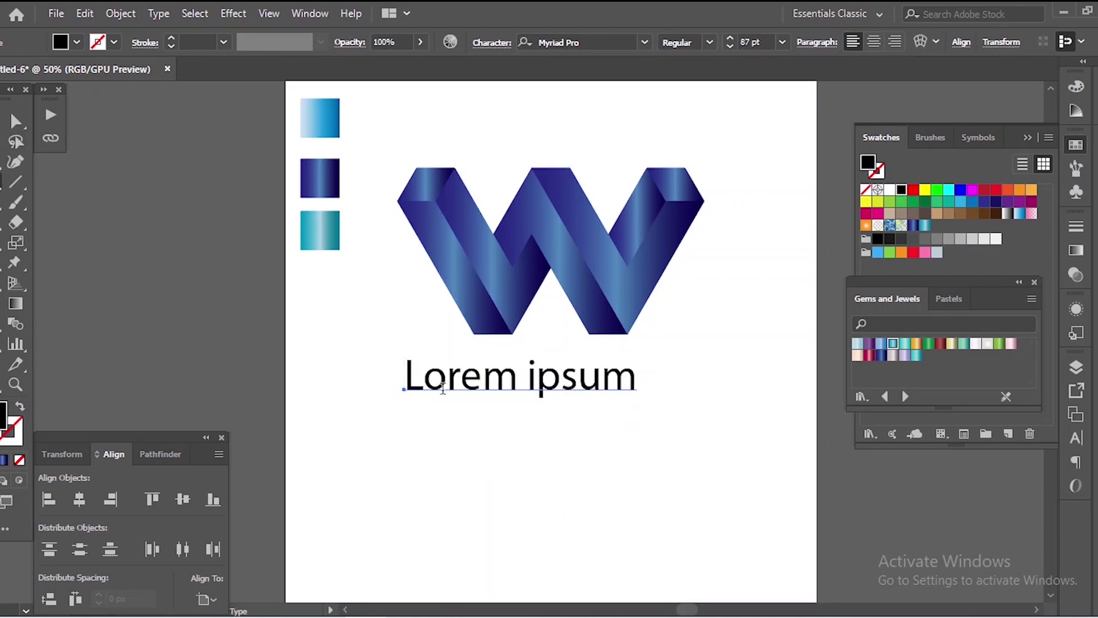
left_click_drag(462, 386, 539, 383)
key("ctrl+a")
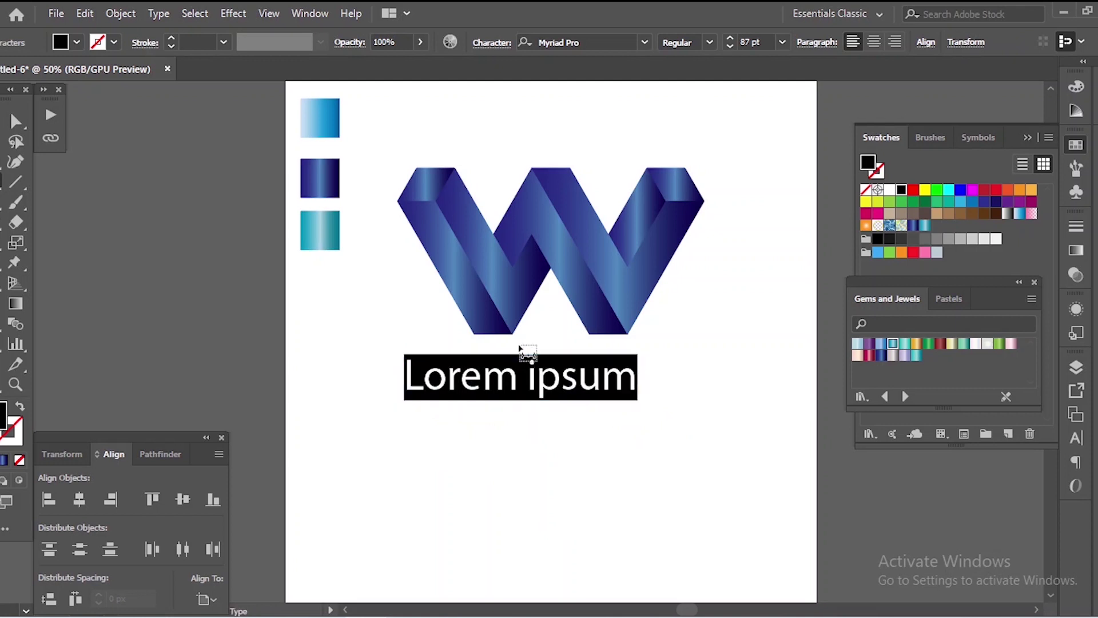
type("WA")
key("BackSpace")
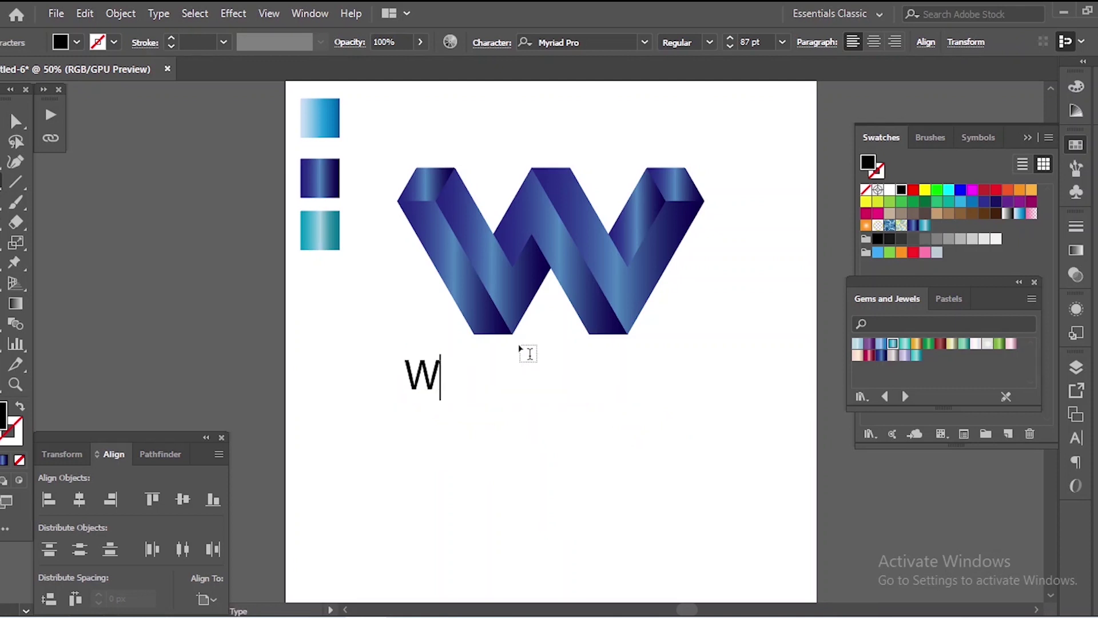
type("all Mart")
key("Escape")
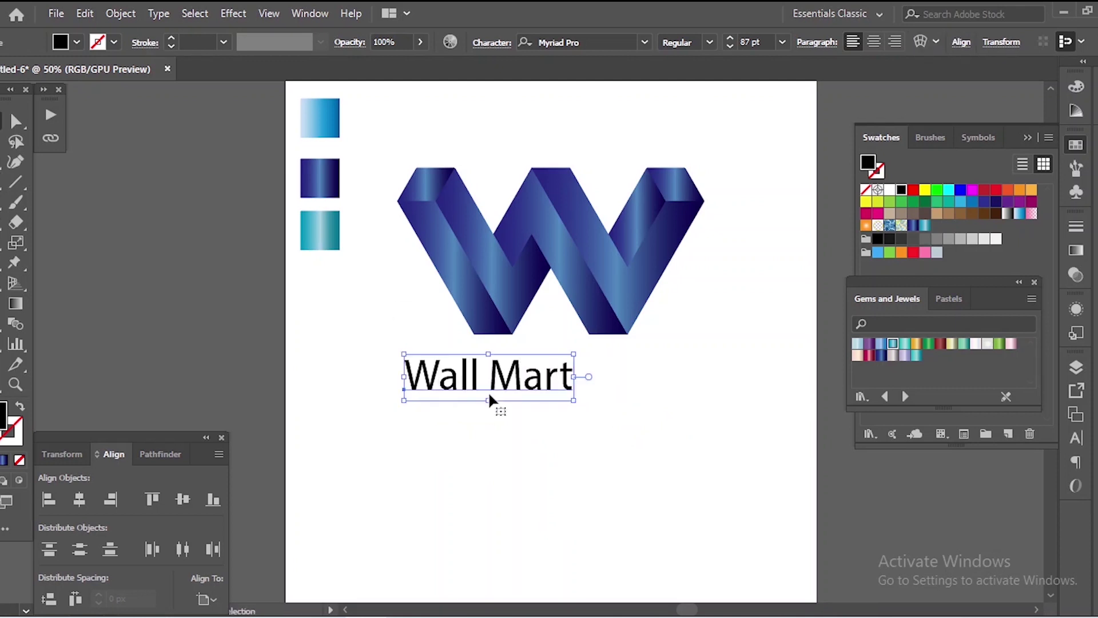
Centre the "Wall Mart" text under the W, enlarge it and change it to a bold, rounded geometric font.
left_click(874, 42)
left_click(79, 499)
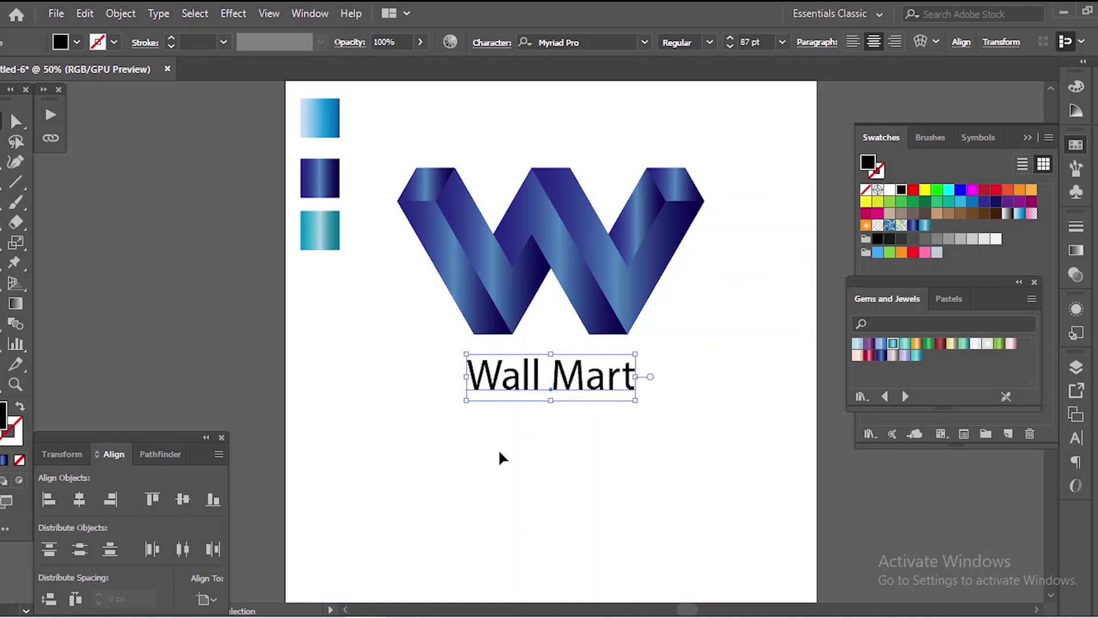
left_click_drag(638, 401, 680, 415)
left_click(644, 43)
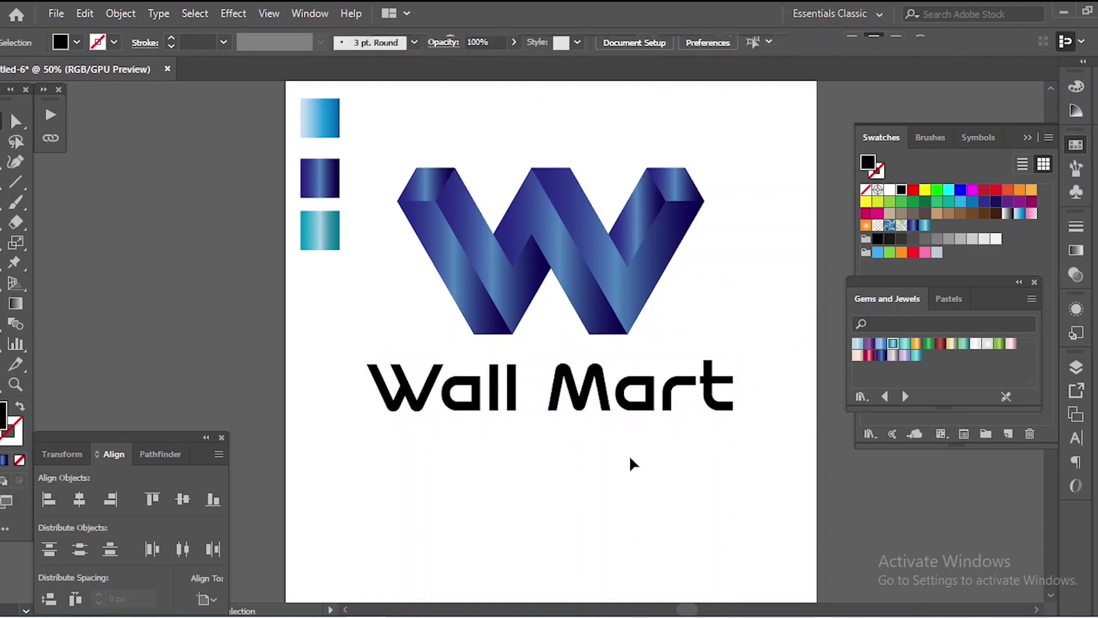
Turn the "Wall Mart" text into outlines and fill the lettering with the teal gradient running vertically.
left_click(629, 411)
key("g")
key("v")
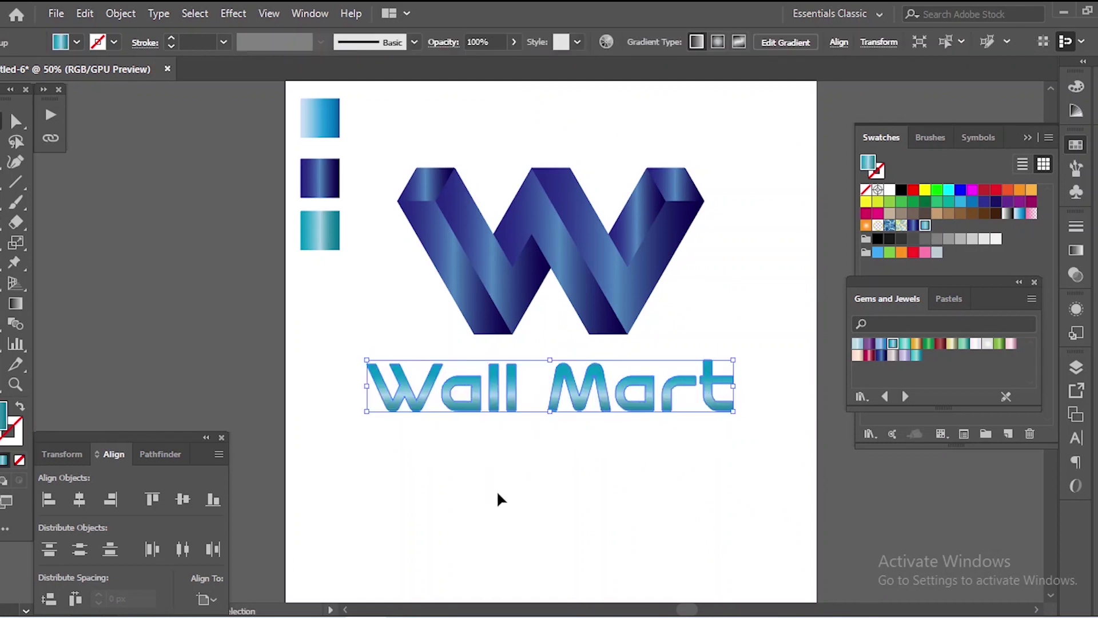
left_click(584, 465)
Duplicate the teal "Wall Mart" lettering with the copy shifted to the right and slightly upward over the original.
scroll(641, 457, "up", 1)
scroll(515, 389, "up", 2)
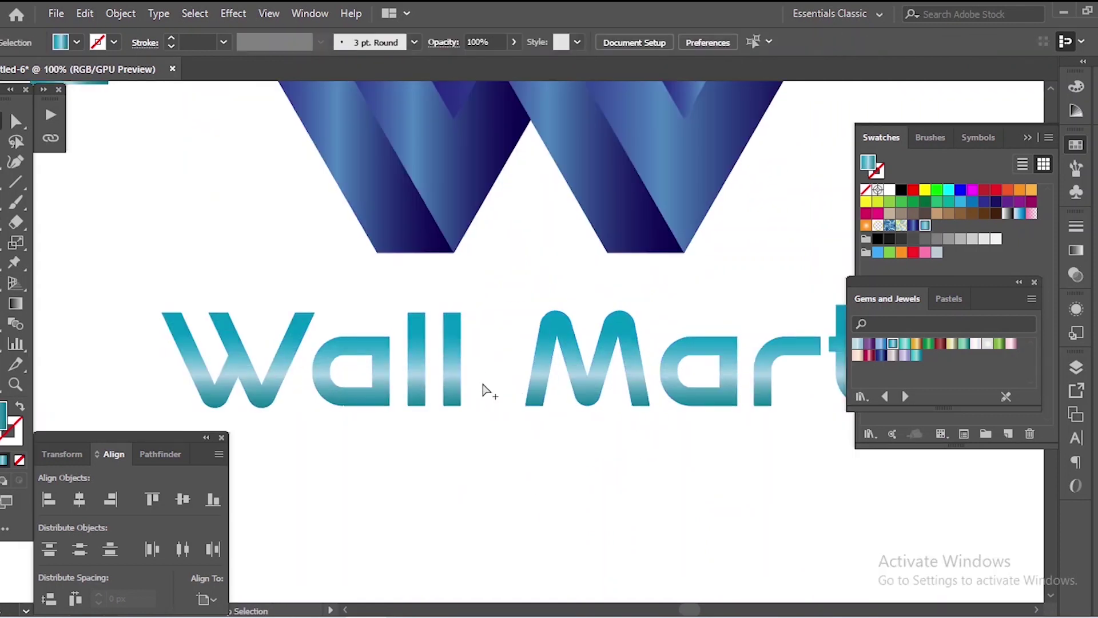
left_click(441, 289)
scroll(423, 309, "down", 1)
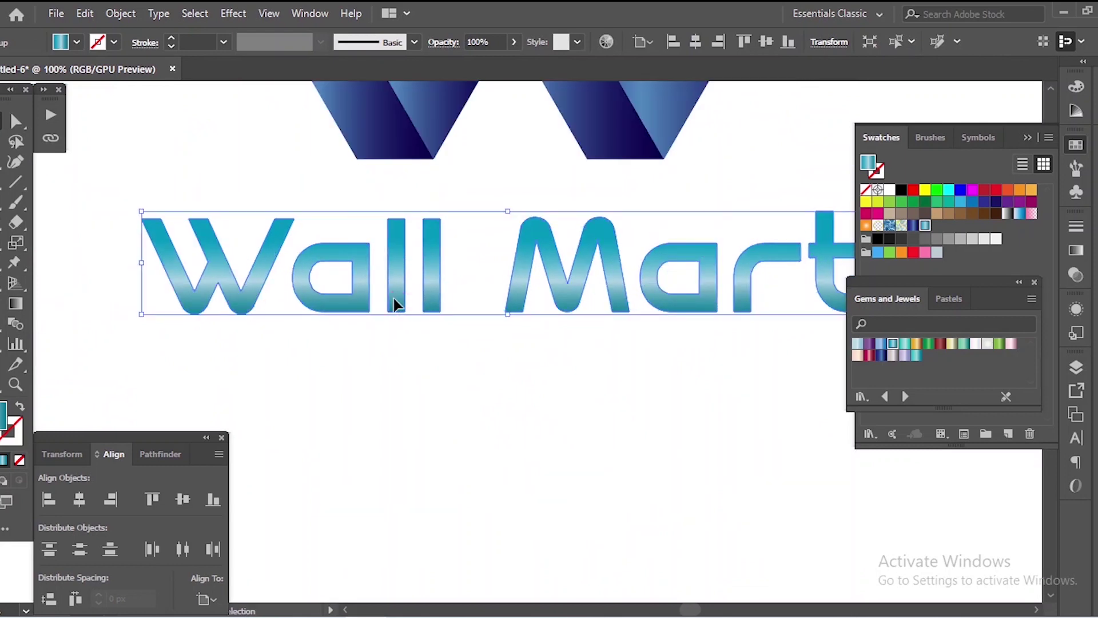
left_click_drag(396, 303, 491, 291)
key("ctrl+minus")
key("ctrl+minus")
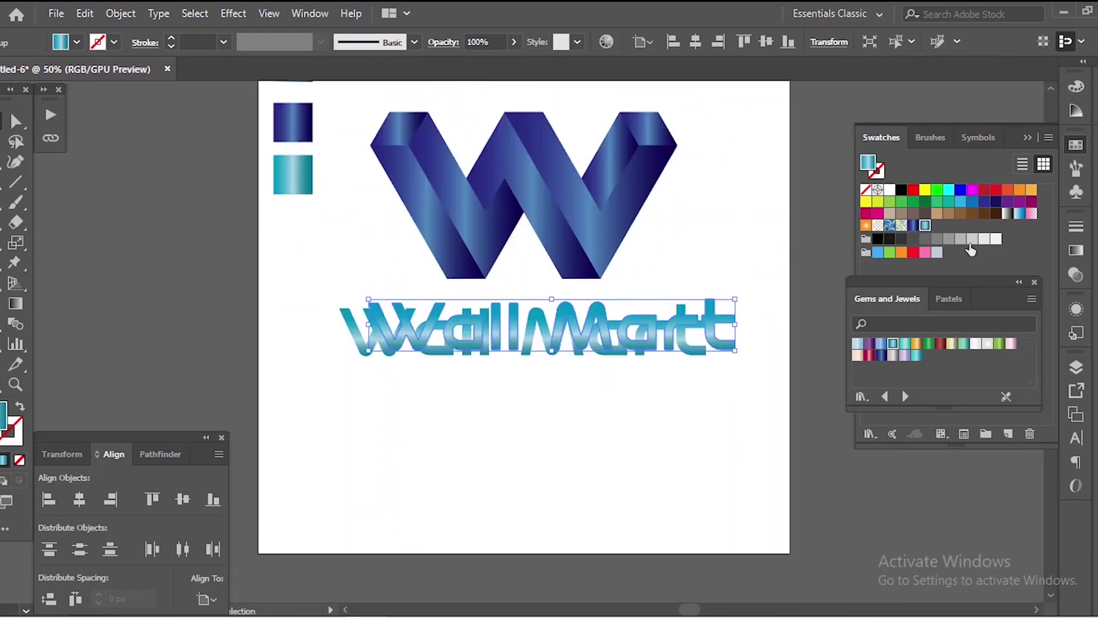
Fill the duplicated lettering with the solid light blue bdccf0.
key("comma")
left_click_drag(988, 167, 998, 168)
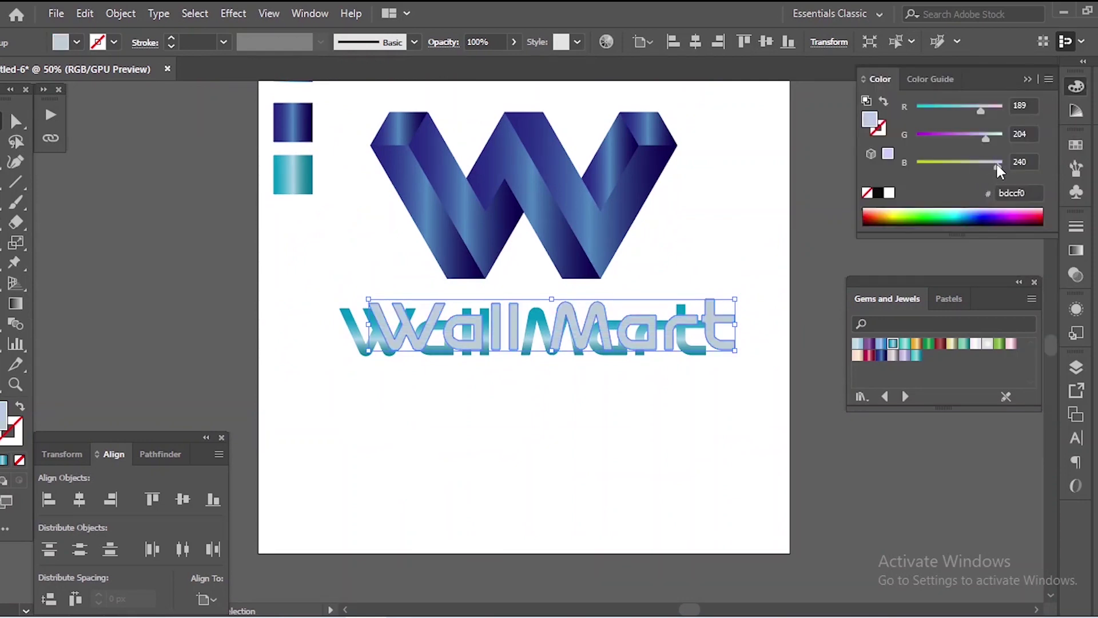
Lighten the duplicated "Wall Mart" lettering to the solid fill d3e0f0 and send it behind the teal lettering.
left_click(994, 139, "shift")
left_click(120, 13)
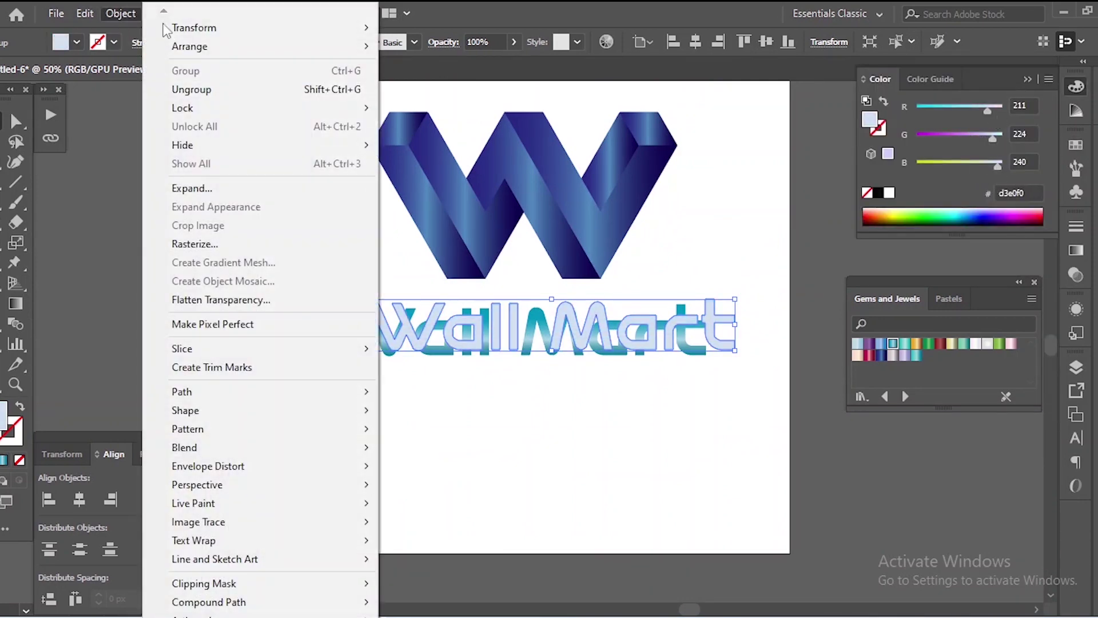
mouse_move(239, 47)
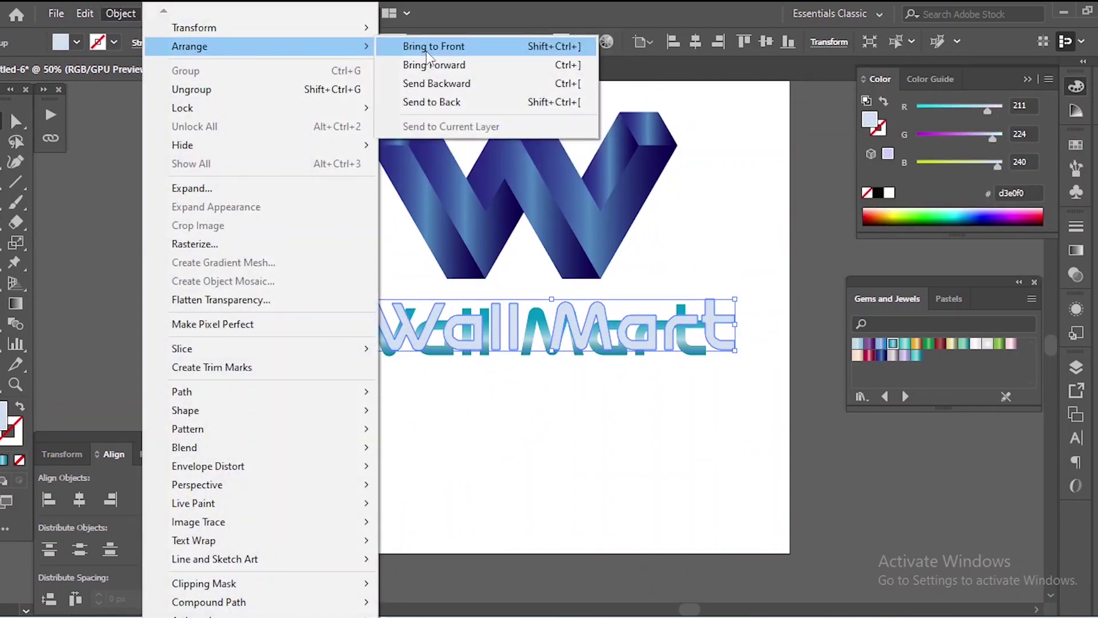
left_click(458, 84)
left_click(465, 399)
scroll(466, 399, "up", 1)
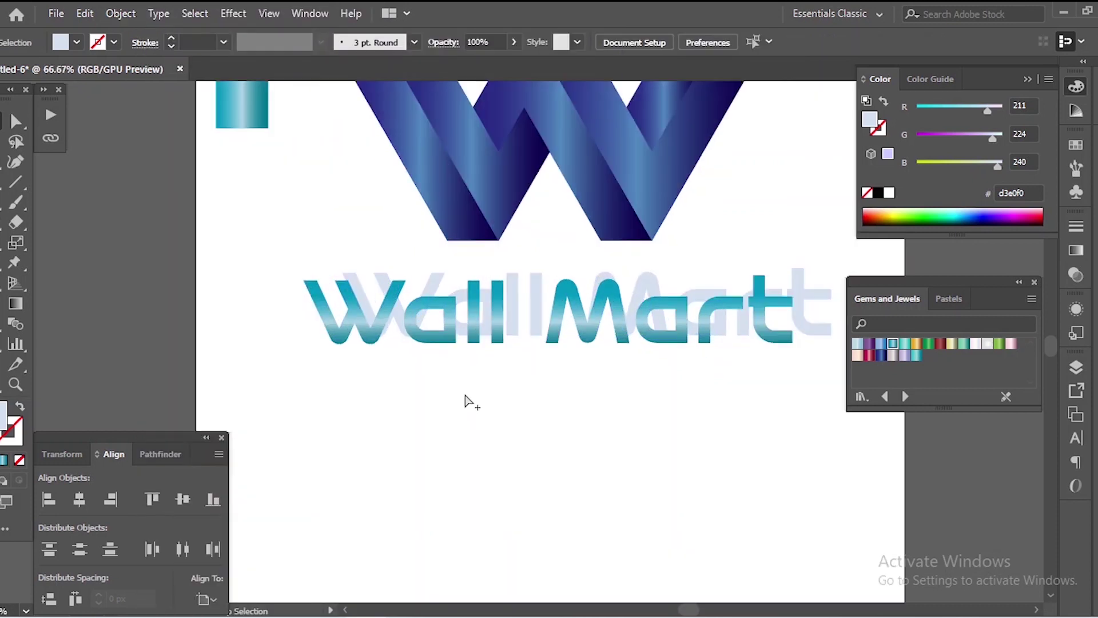
Blend the pale duplicated lettering with the teal "Wall Mart" lettering.
left_click(360, 284)
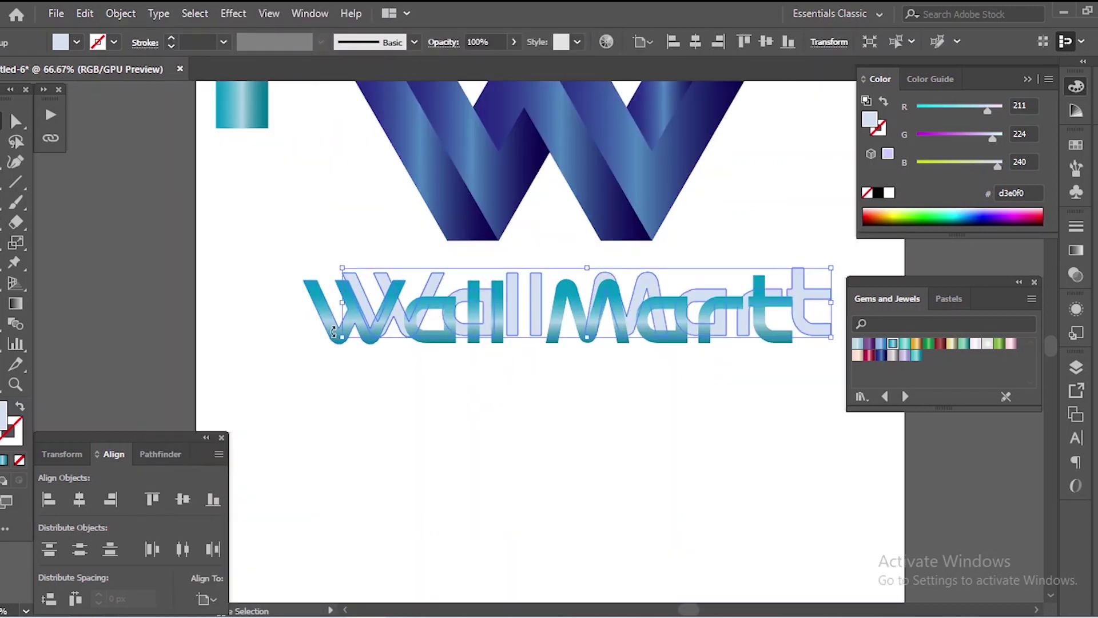
left_click(324, 318, "shift")
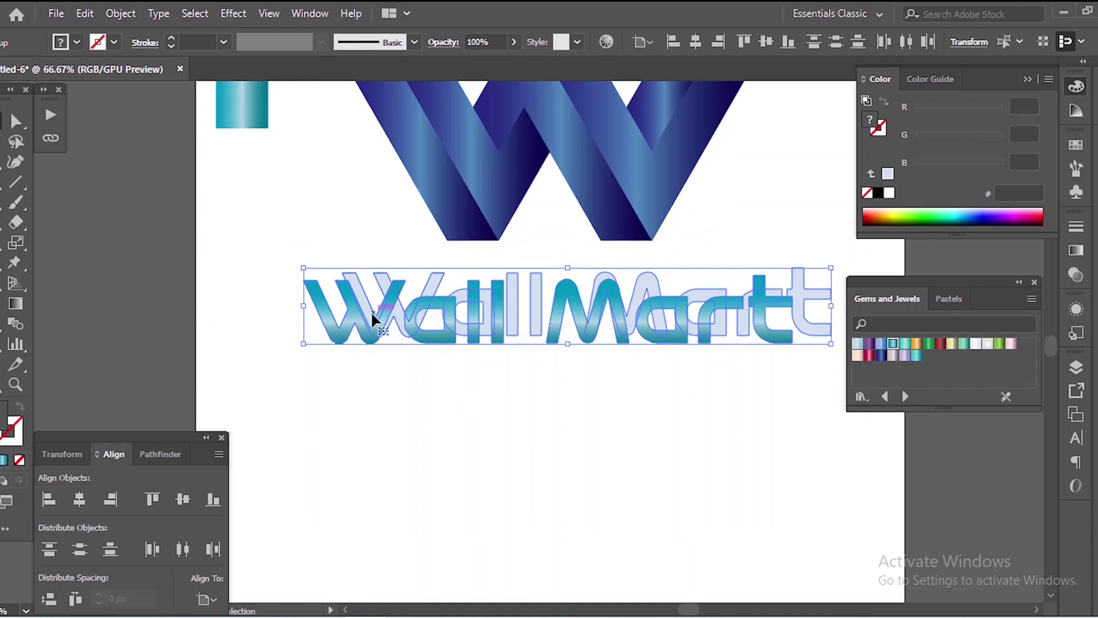
left_click(121, 13)
mouse_move(189, 448)
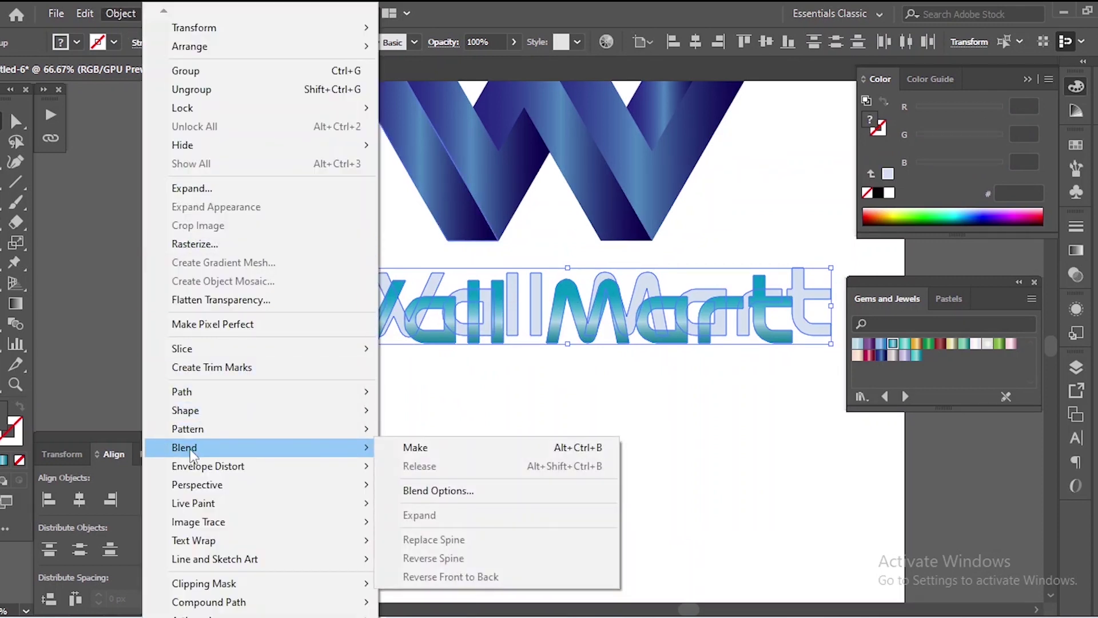
left_click(433, 448)
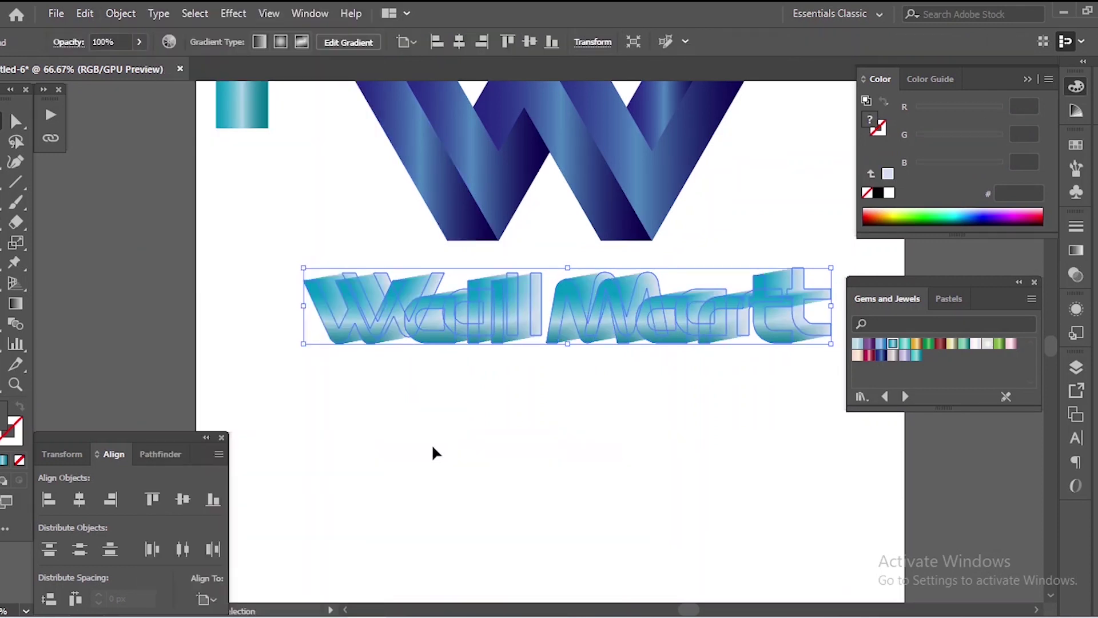
Set the lettering blend's spacing to 9 specified steps.
left_click(119, 11)
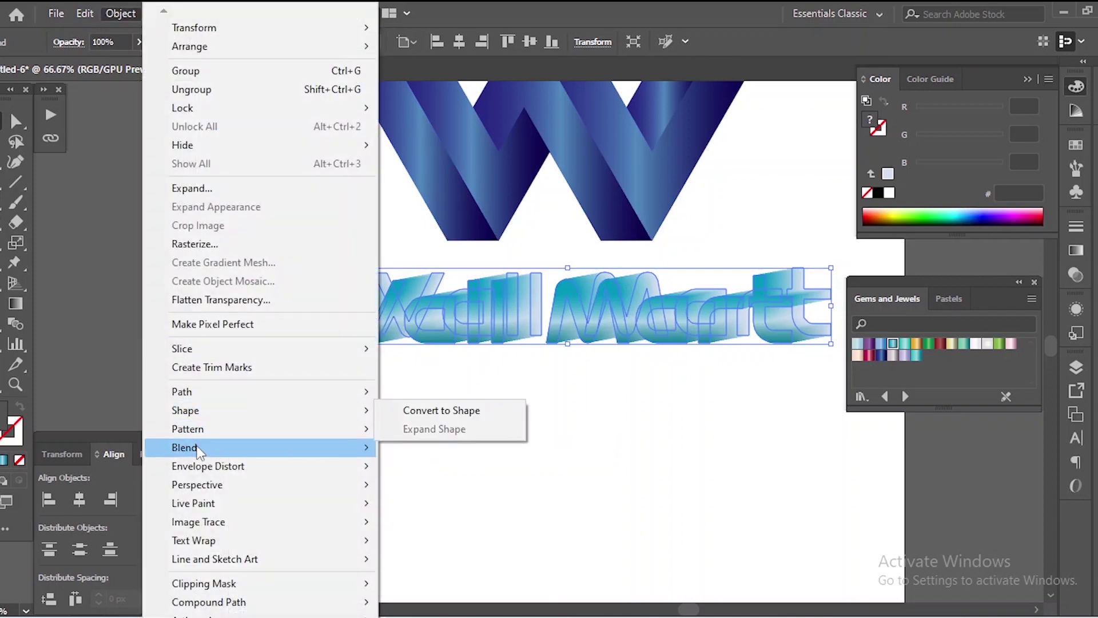
mouse_move(208, 448)
left_click(455, 490)
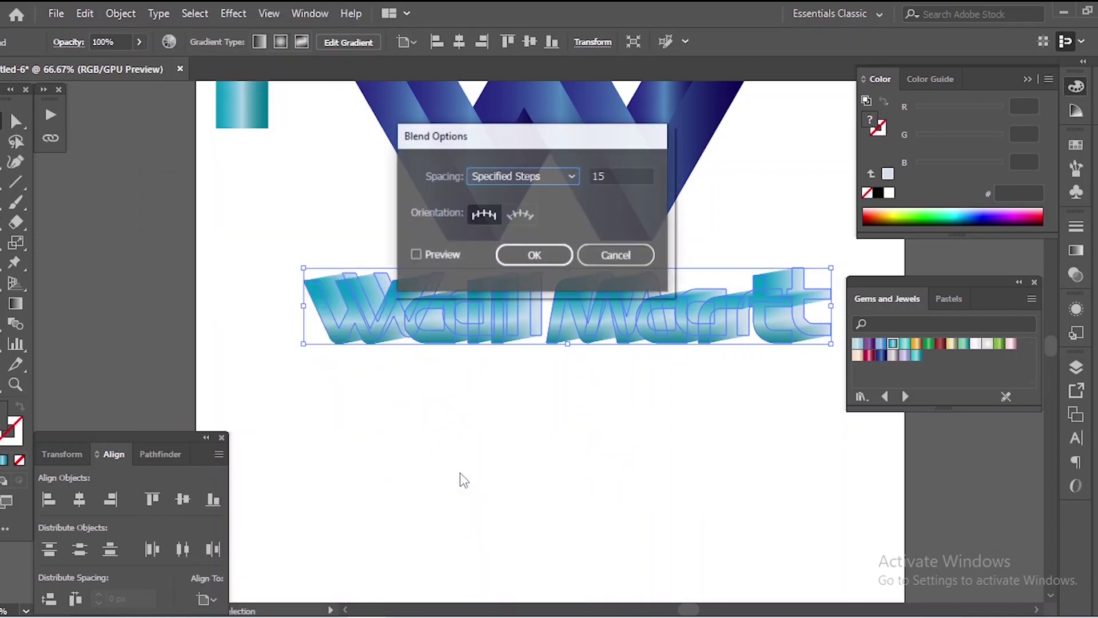
left_click_drag(588, 139, 370, 75)
left_click(196, 184)
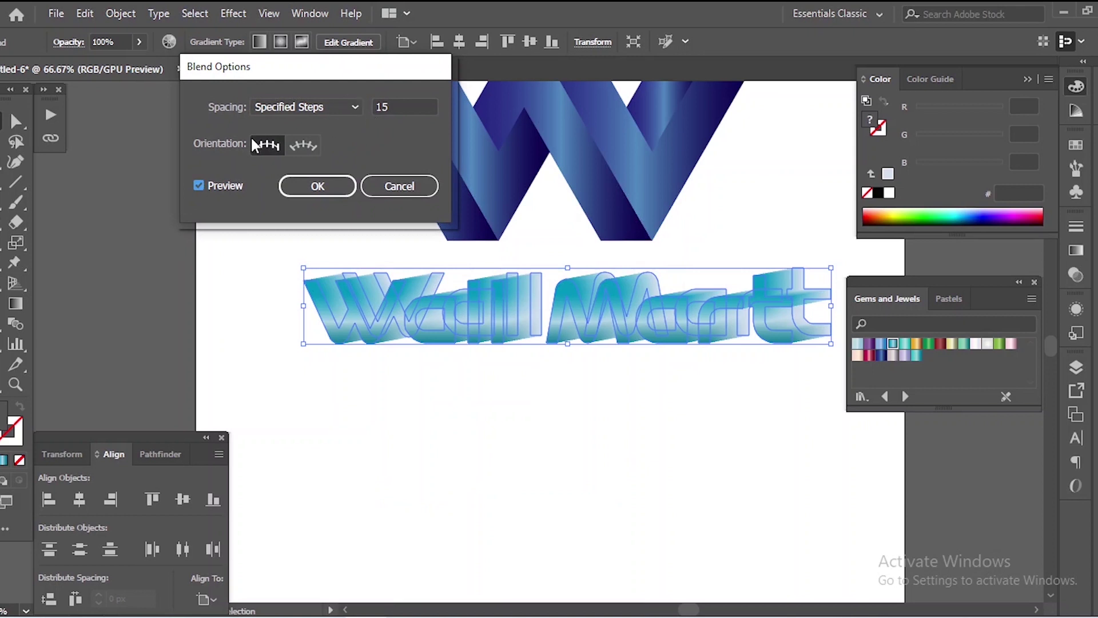
left_click(321, 110)
left_click(298, 142)
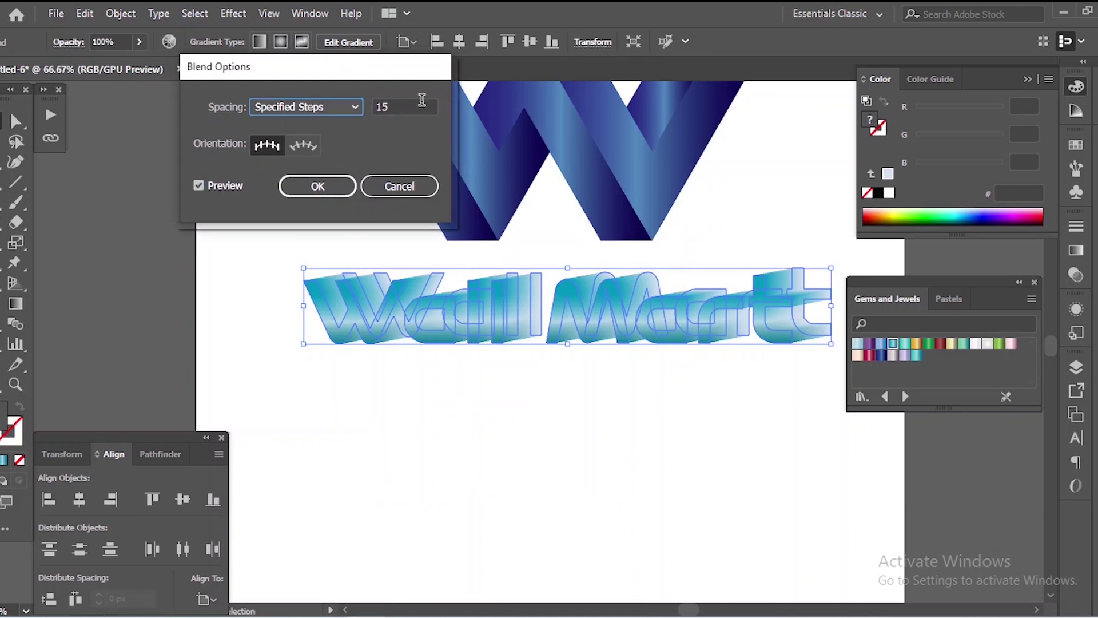
left_click(414, 104)
double_click(414, 104)
type("6")
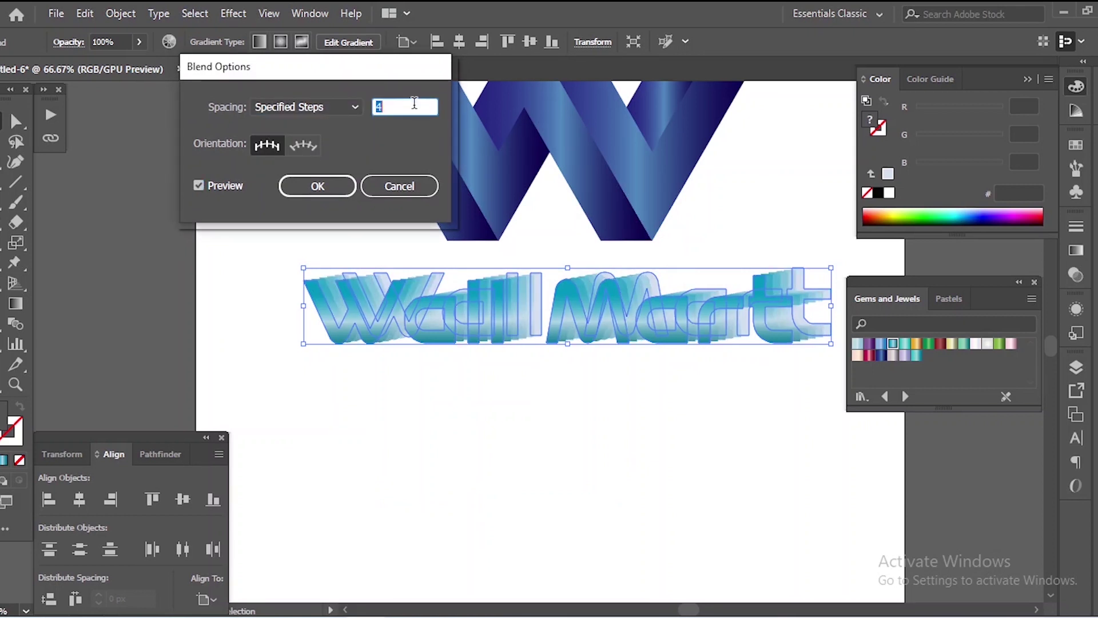
type("8")
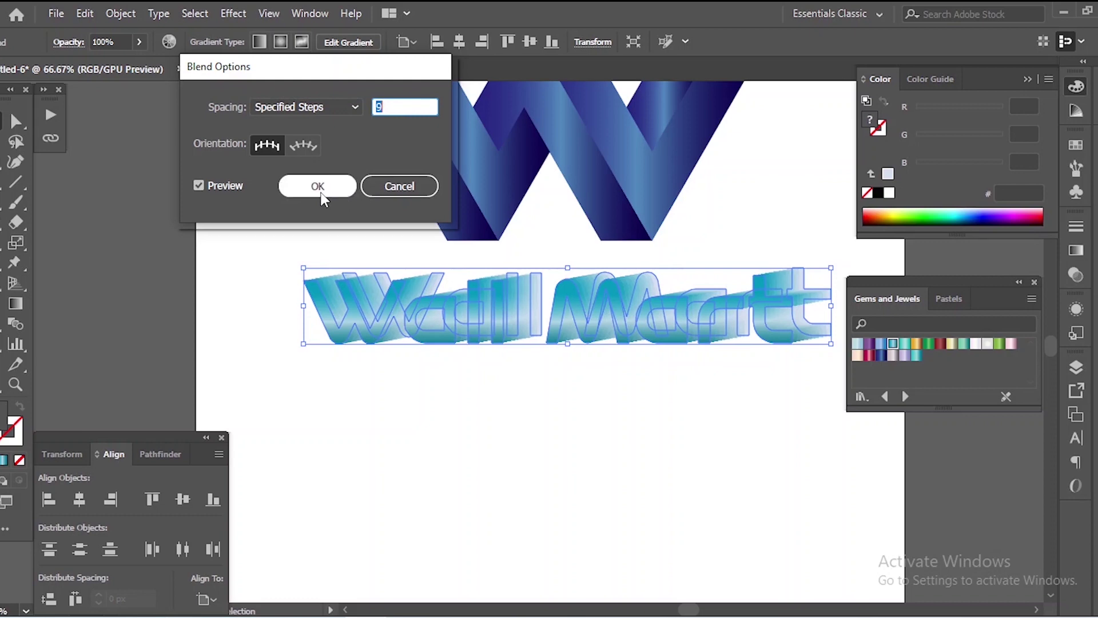
left_click(318, 187)
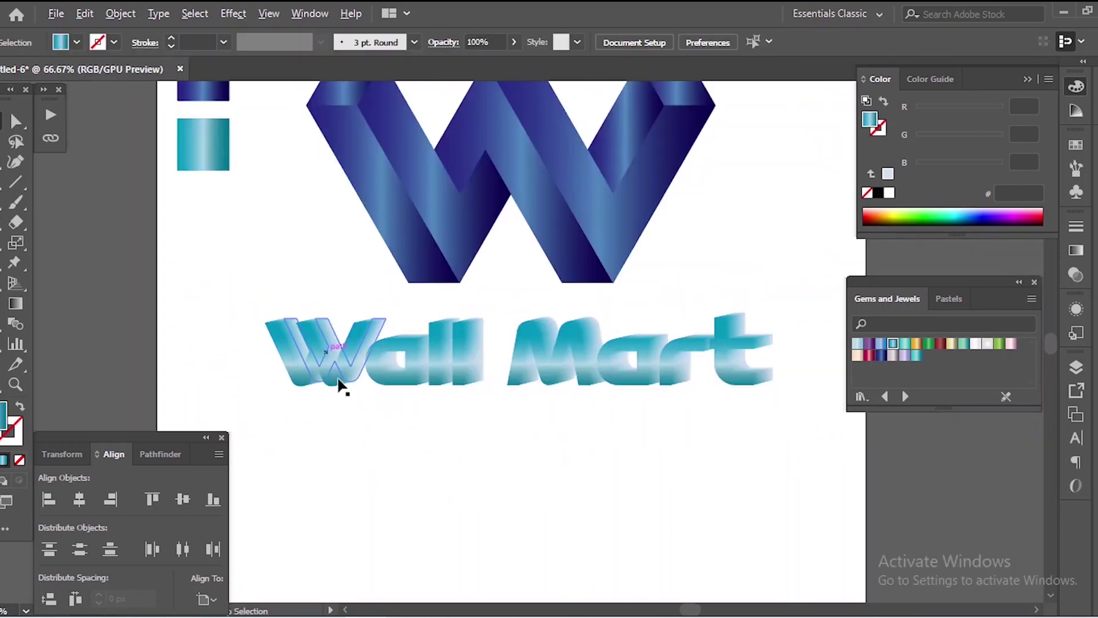
Fill the front "Wall Mart" lettering with the navy gradient running vertically.
left_click(328, 380)
left_click(121, 13)
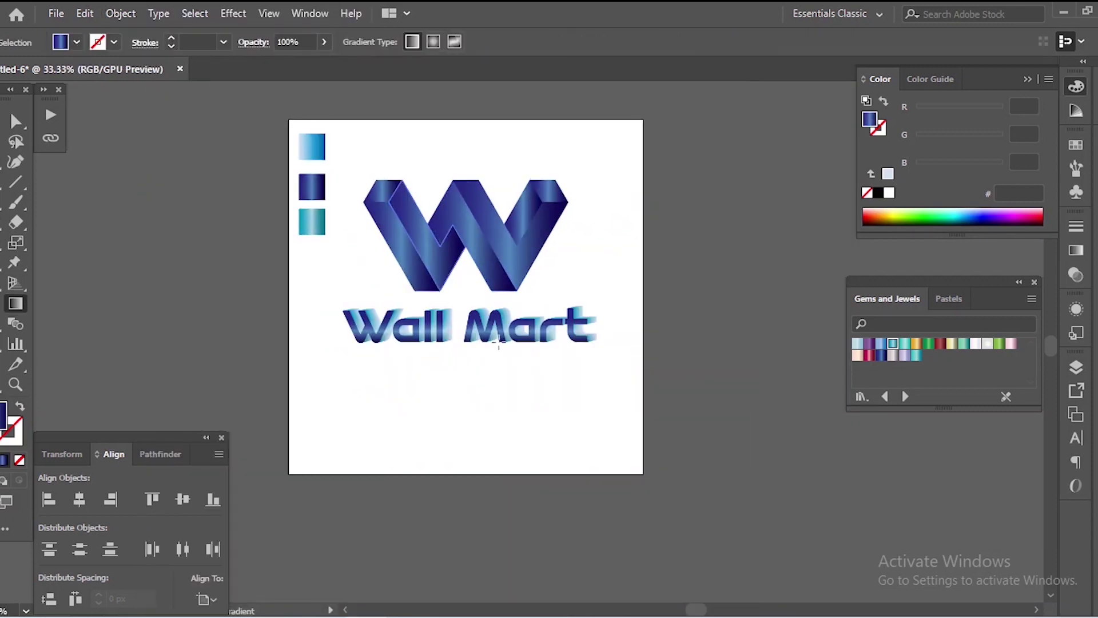
Draw a background rectangle covering the whole artboard and send it behind all the artwork.
key("m")
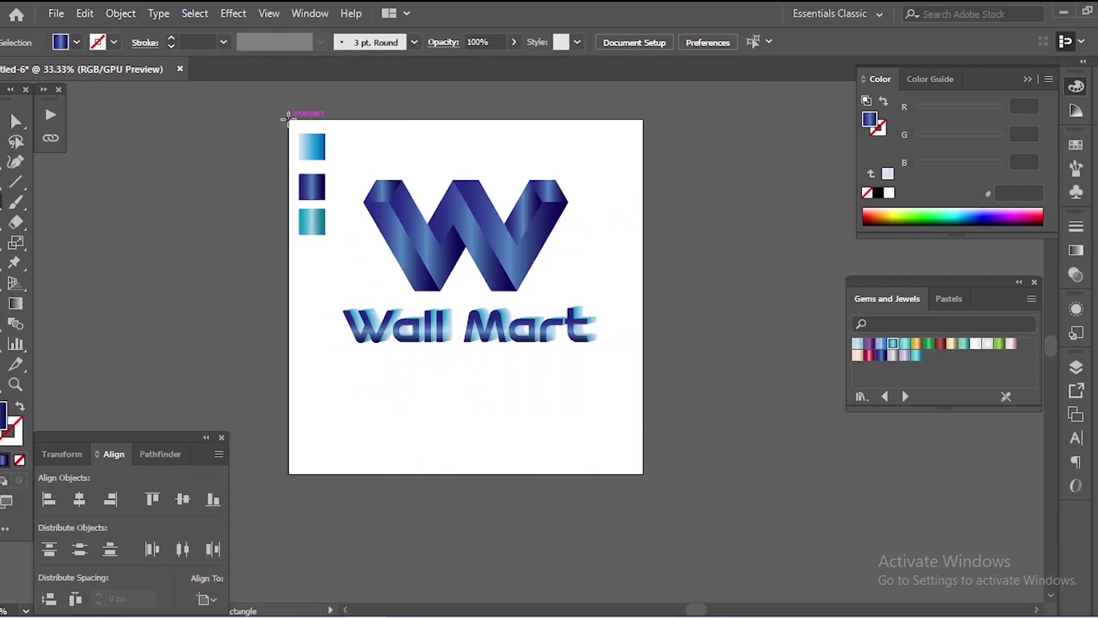
left_click_drag(290, 120, 643, 473)
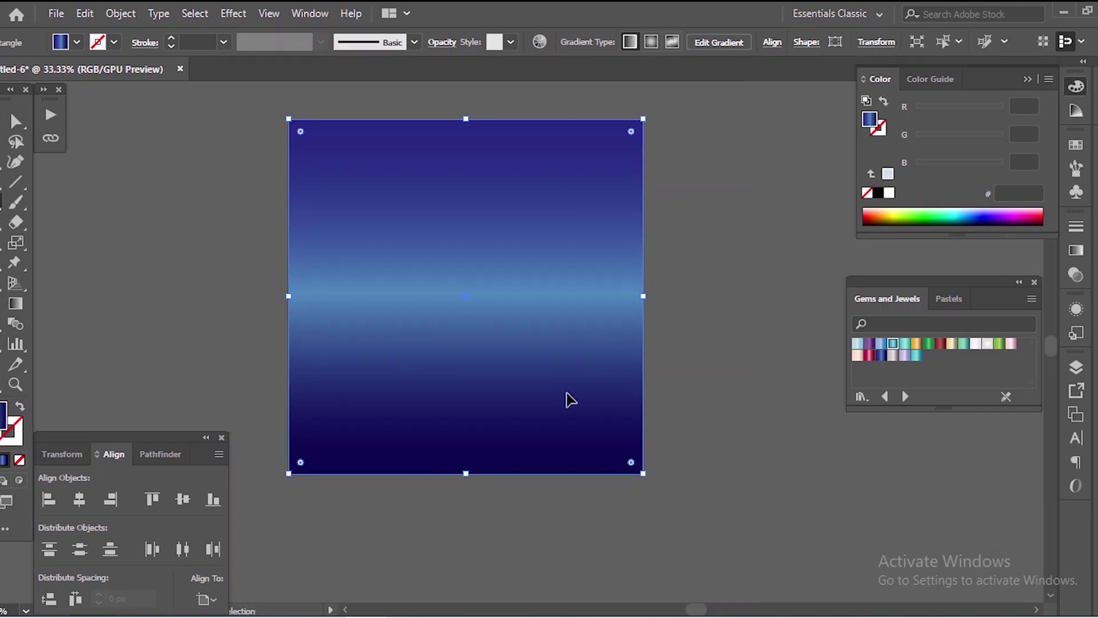
key("ctrl+shift+bracketleft")
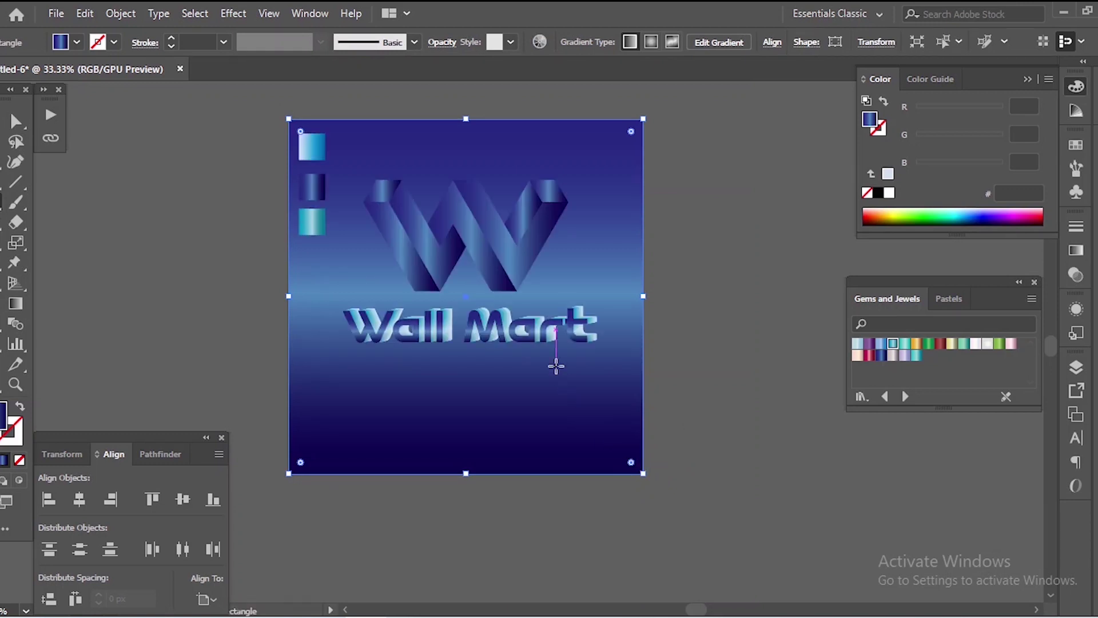
Make the background gradient radial, running from light blue at the centre to dark navy at the edges.
left_click(1075, 250)
left_click(968, 246)
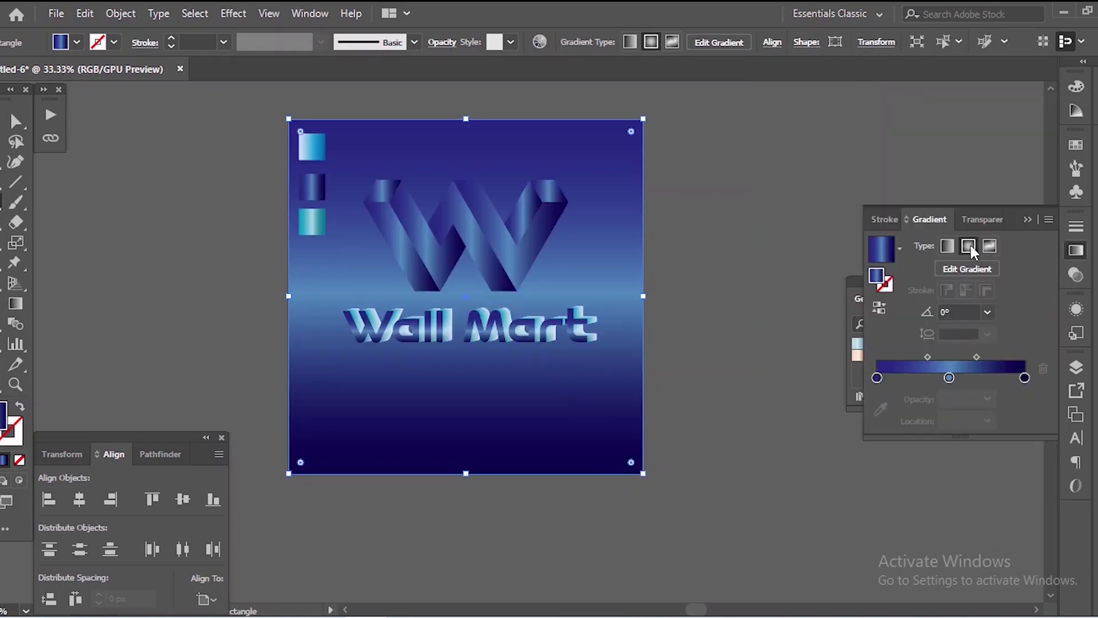
left_click_drag(951, 358, 1025, 377)
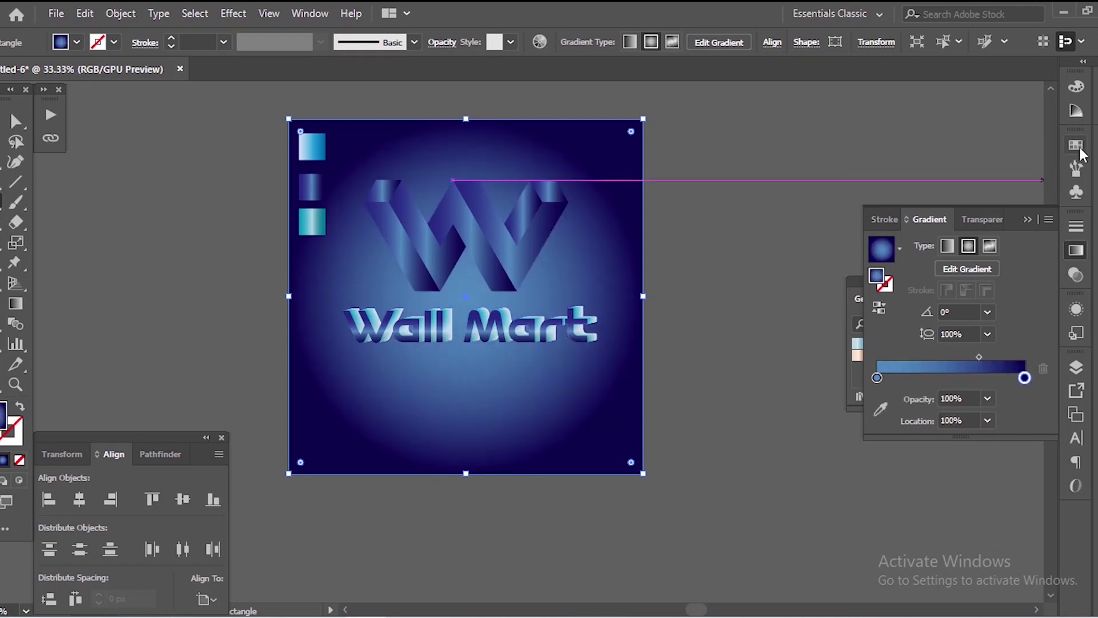
Open the Pastels gradient library and try its pale lavender radial gradient on the background.
left_click(1076, 146)
left_click(870, 433)
mouse_move(939, 344)
left_click(760, 451)
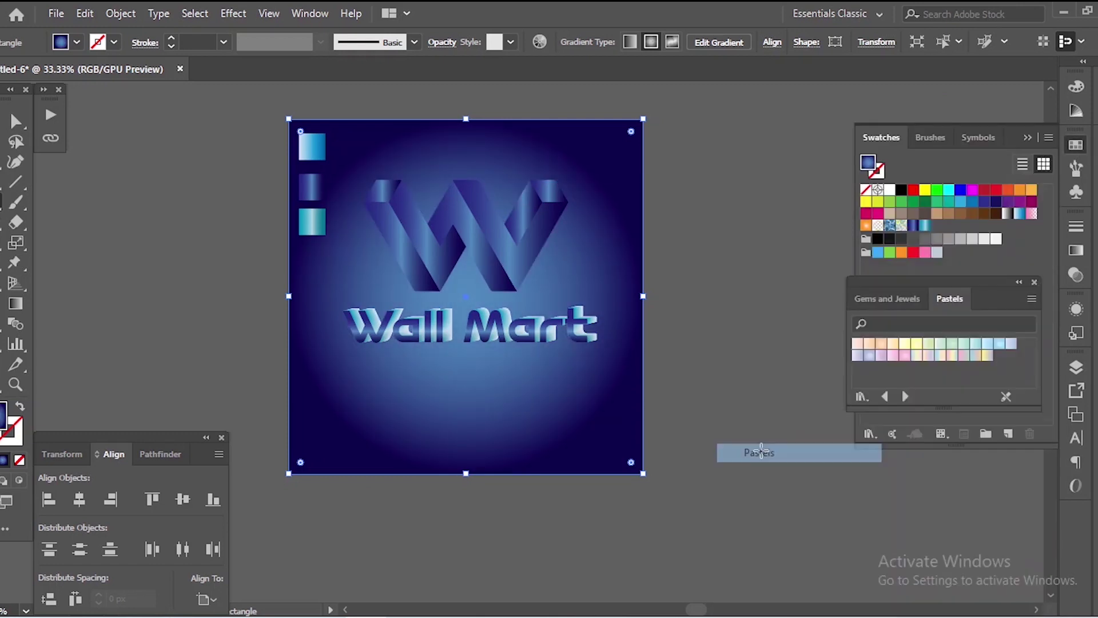
left_click(868, 356)
left_click(954, 357)
left_click(869, 356)
Try gradients from the Seasons and Simple Radial libraries on the background, including magenta and a blue radial one.
left_click(905, 397)
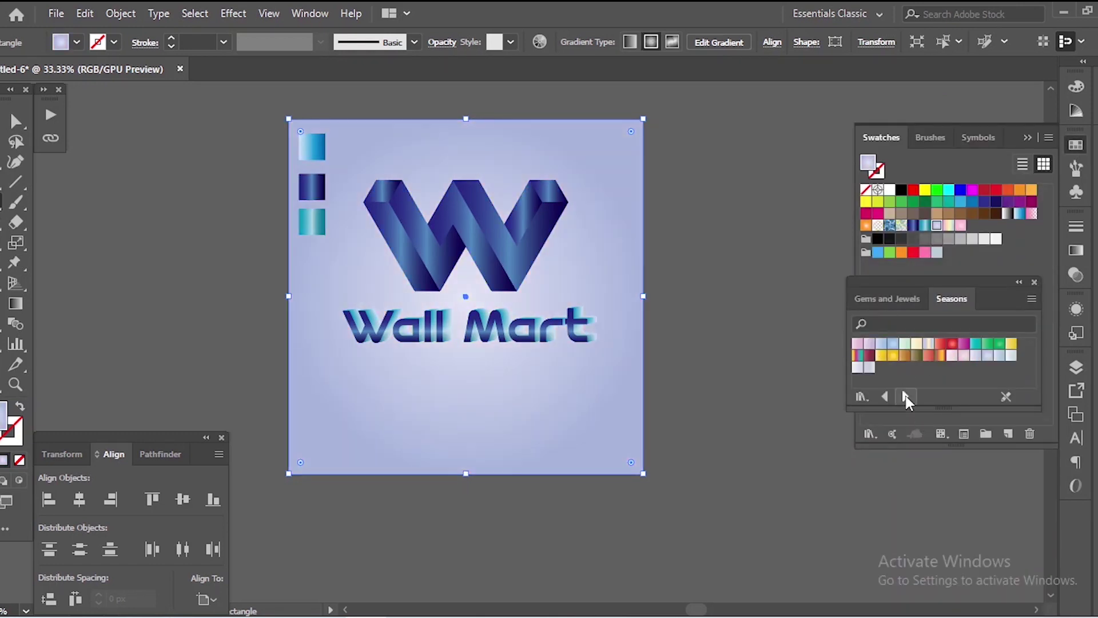
left_click(917, 344)
left_click(965, 344)
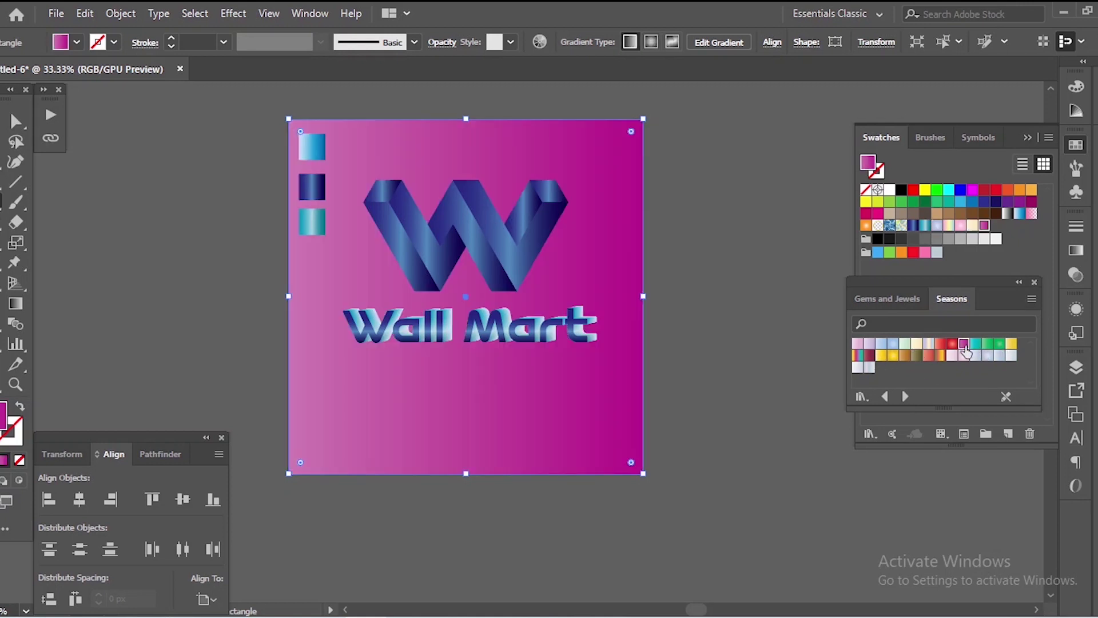
left_click(928, 355)
left_click(904, 396)
left_click(998, 344)
left_click(1011, 344)
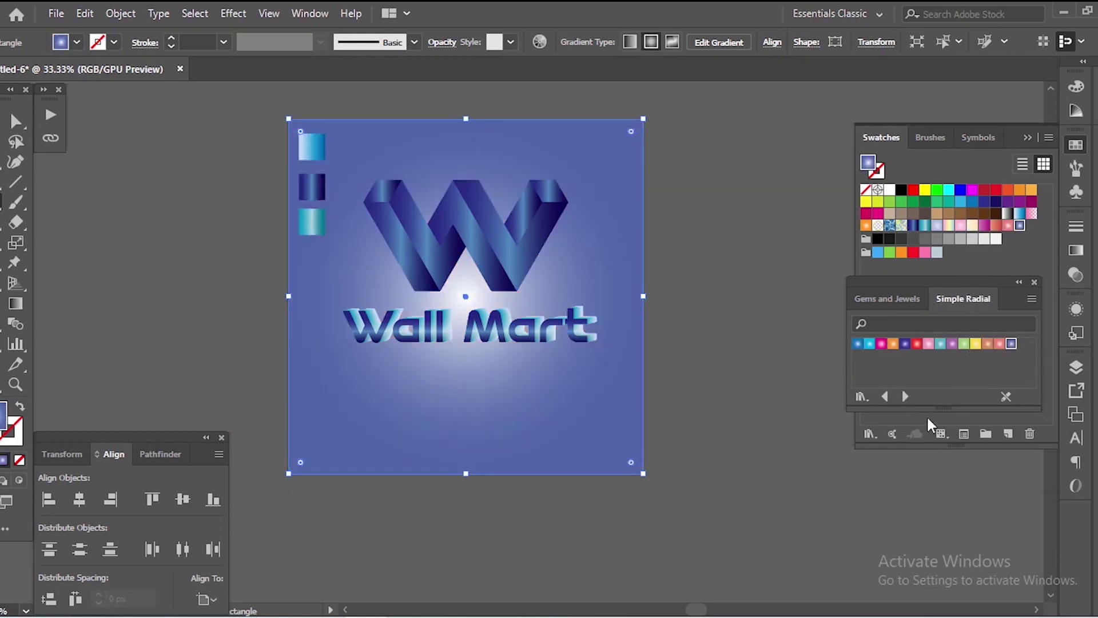
Browse the other gradient libraries and try a dark green Foliage gradient on the background.
left_click(904, 397)
left_click(903, 397)
left_click(903, 397)
left_click(885, 397)
left_click(885, 397)
left_click(886, 397)
left_click(885, 396)
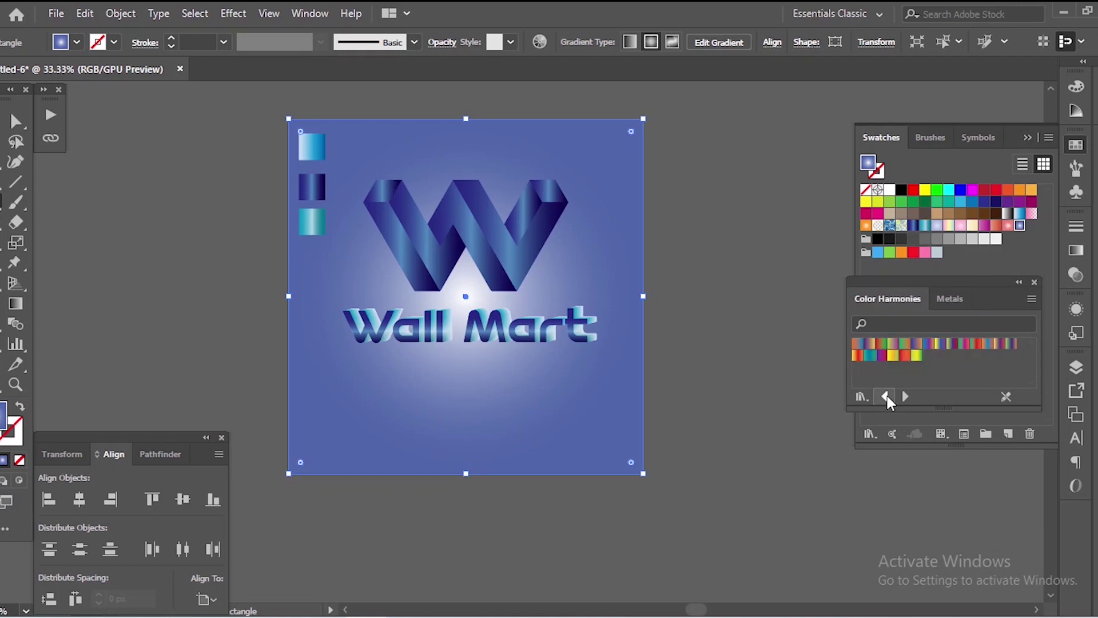
left_click(885, 396)
left_click(905, 397)
left_click(905, 397)
left_click(905, 396)
left_click(980, 345)
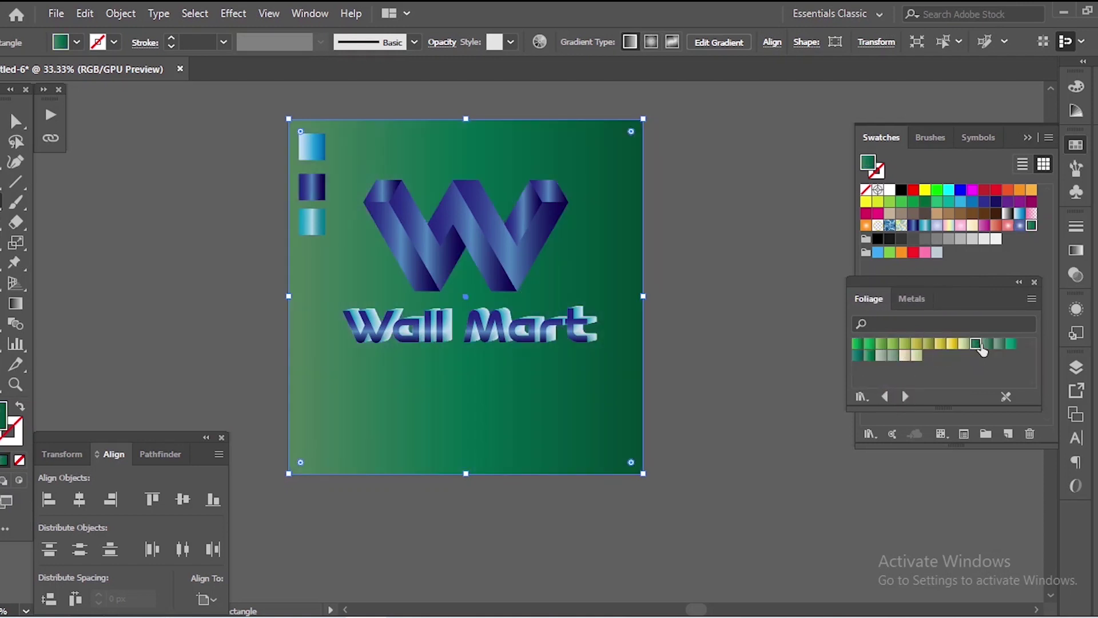
Fill the background with the lavender gradient with a pale middle from the Gems and Jewels library.
left_click(903, 396)
left_click(881, 344)
left_click(892, 344)
left_click(905, 355)
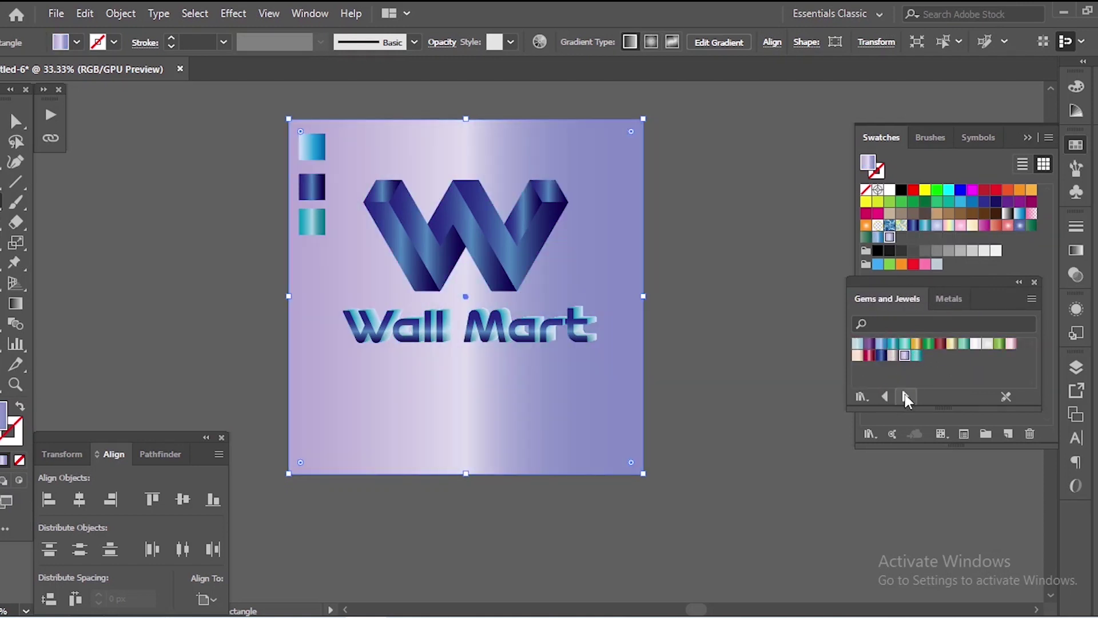
Make the background gradient radial, remove its first colour stop and move the pale middle stop to 0%.
left_click(1075, 250)
left_click(968, 246)
left_click_drag(877, 378, 909, 426)
left_click_drag(951, 378, 875, 380)
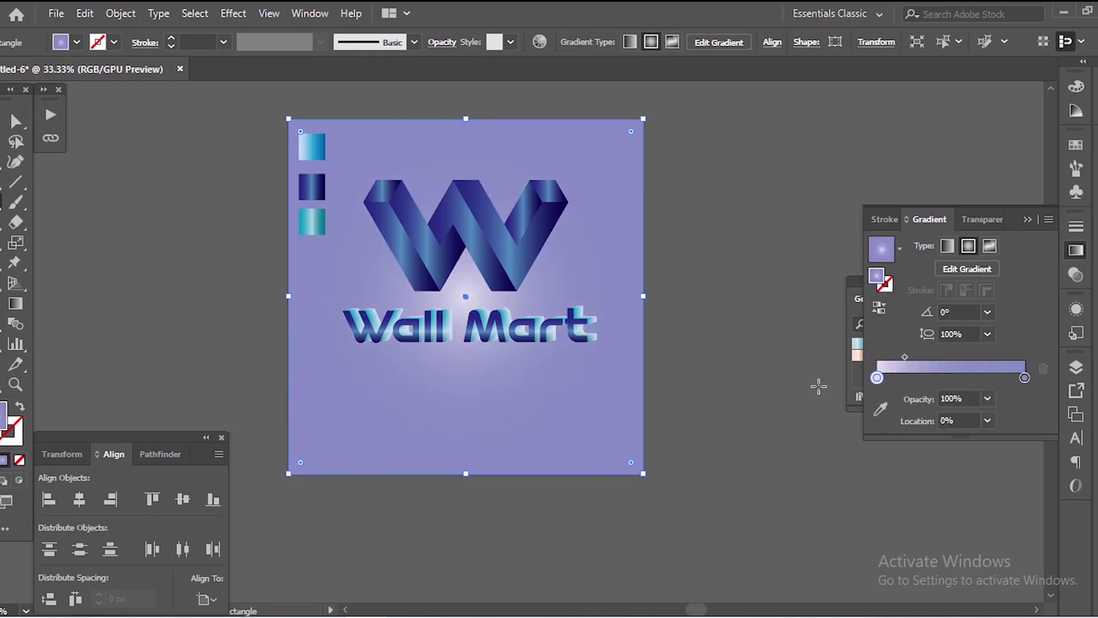
left_click(711, 274)
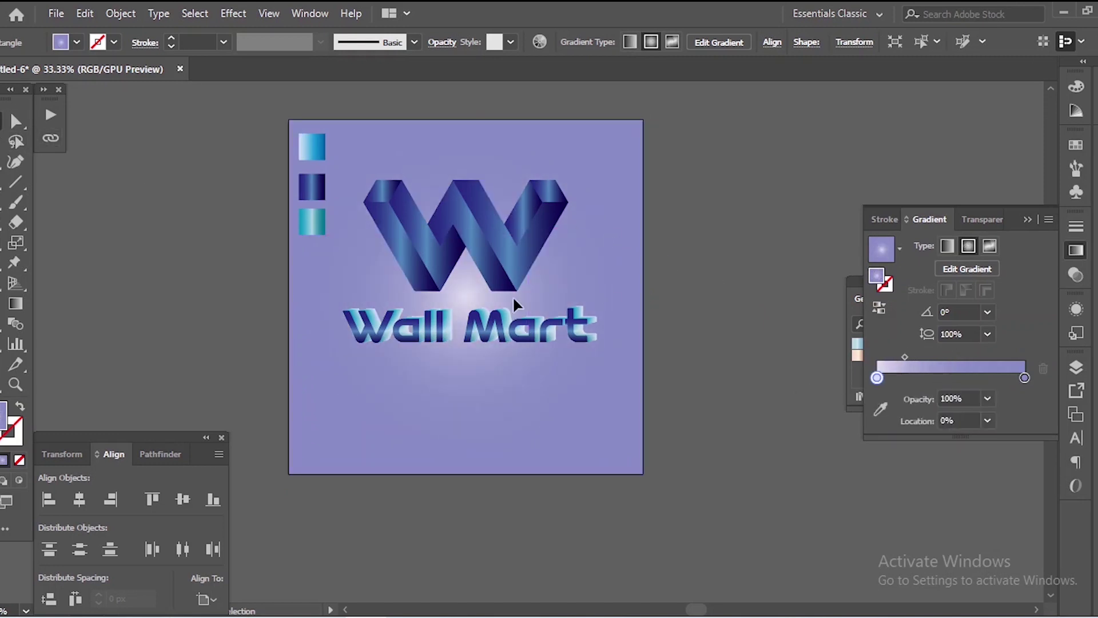
Move the blended "Wall Mart" lettering straight down slightly to widen the gap below the W.
scroll(485, 299, "up", 2)
scroll(485, 299, "down", 1)
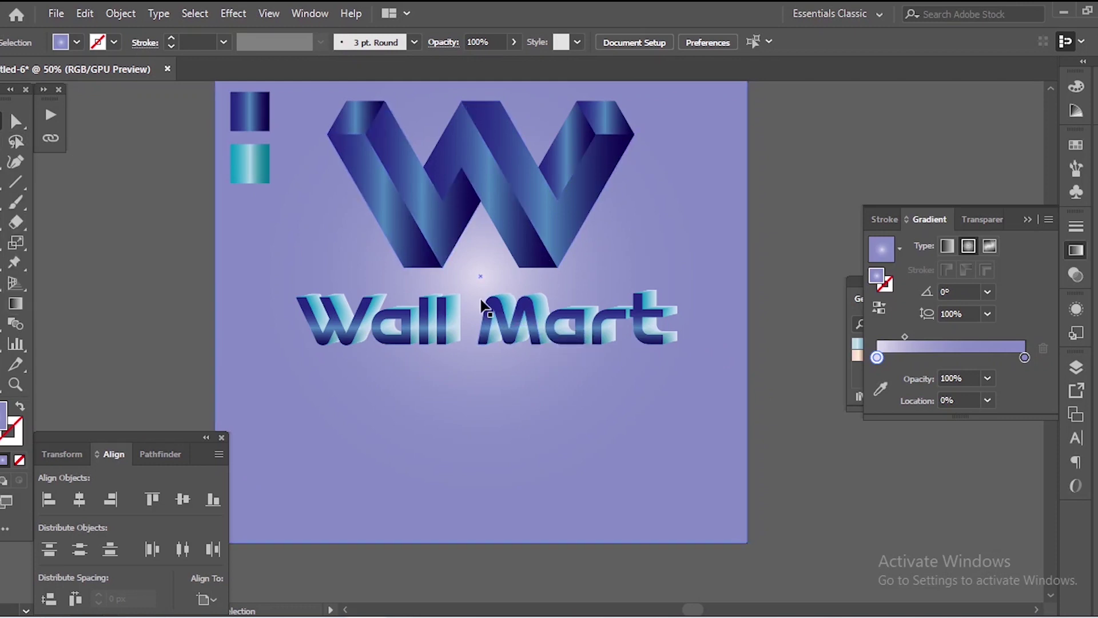
left_click(445, 320)
left_click_drag(445, 320, 445, 348)
left_click(625, 396)
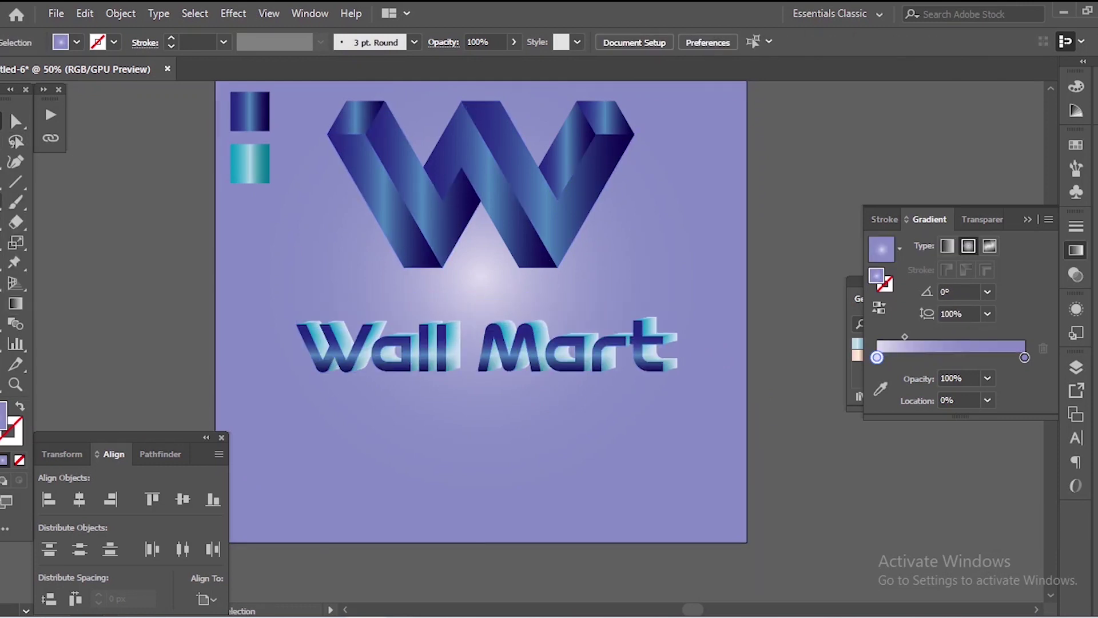
Draw a thin, flat ellipse just beneath the W's left foot and fill it with the navy gradient.
left_click(16, 202)
left_click(29, 252)
scroll(413, 278, "up", 2)
mouse_move(365, 277)
left_mouse_down()
mouse_move(510, 292)
mouse_move(471, 272)
left_mouse_up()
scroll(404, 273, "up", 2)
scroll(514, 282, "down", 2)
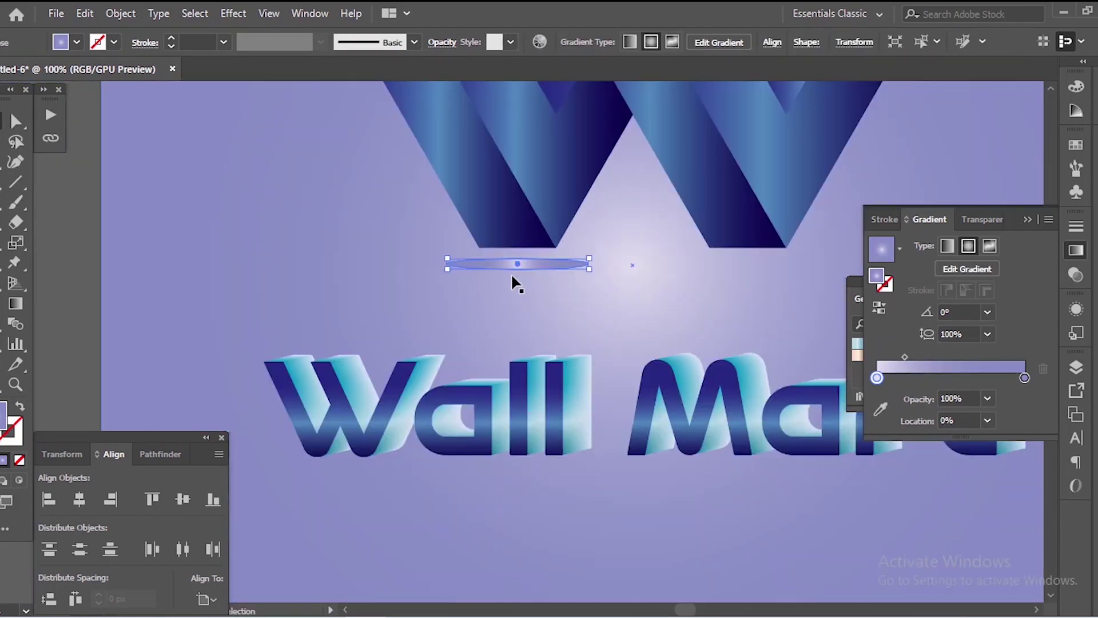
scroll(514, 280, "up", 3)
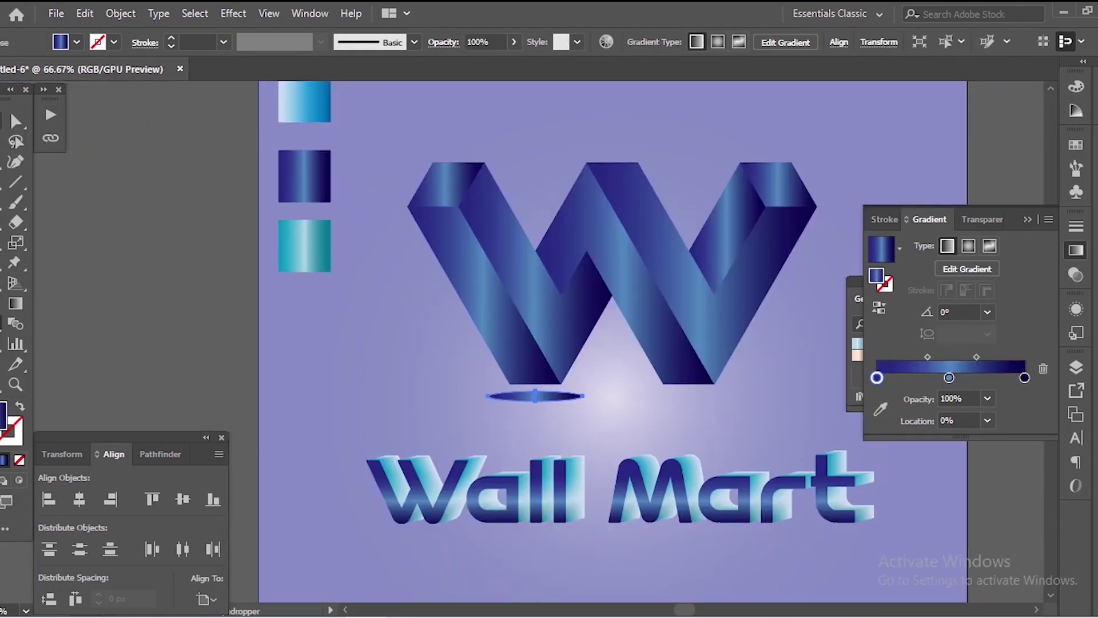
key("v")
Apply a Gaussian Blur effect to the navy ellipse under the W's left foot.
left_click(233, 14)
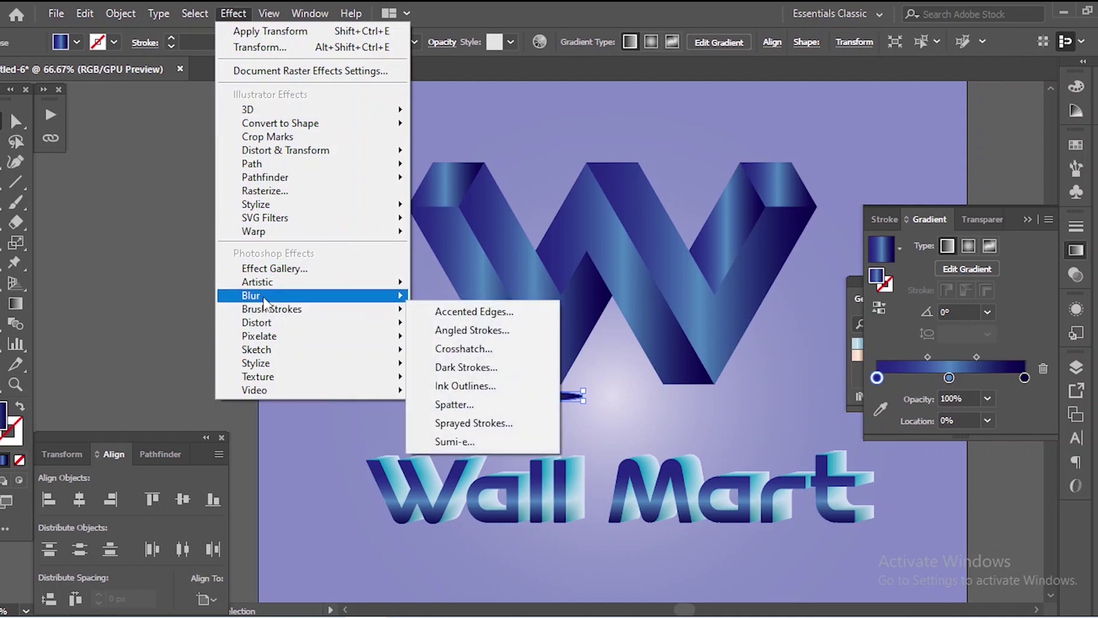
mouse_move(264, 297)
left_click(481, 297)
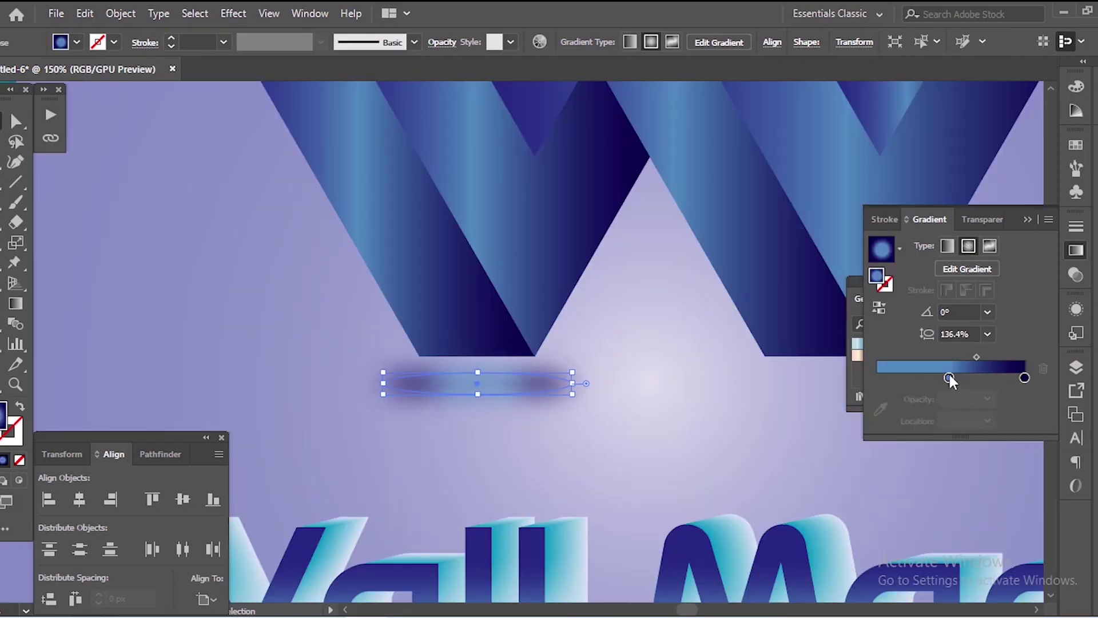
Remove the middle stop from the shadow ellipse's gradient, reverse it to navy in the centre, and widen the ellipse symmetrically to about 186 px.
left_click_drag(948, 372, 949, 411)
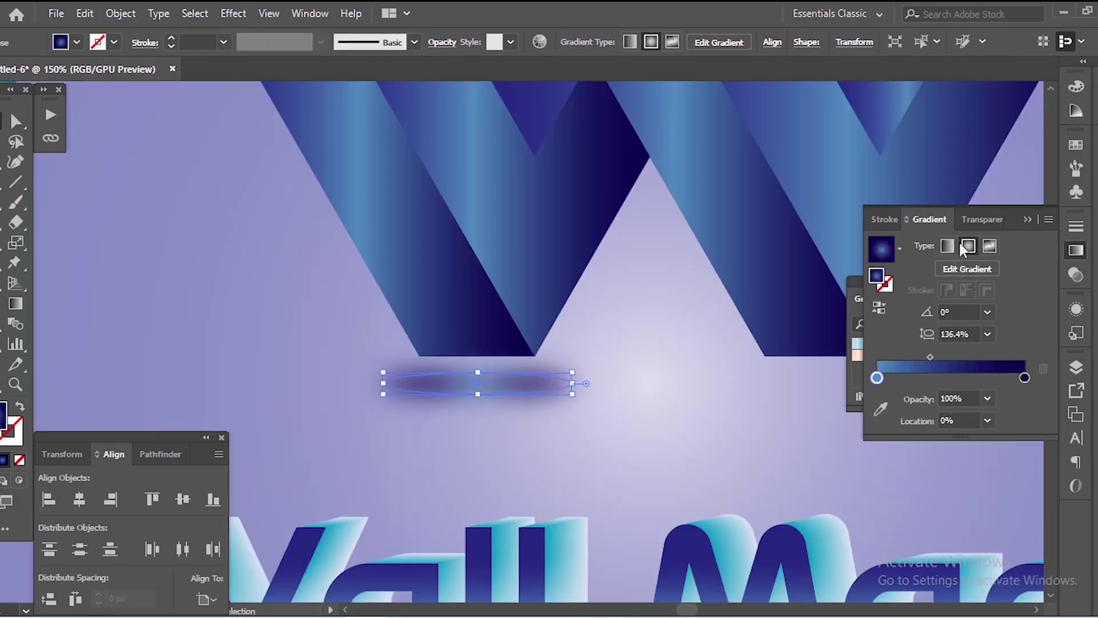
left_click(707, 388)
left_click(536, 385)
left_click_drag(572, 383, 614, 383)
left_click(559, 436)
Duplicate the blurred shadow ellipse horizontally so the copy lies beneath the W's right foot.
scroll(559, 434, "down", 2)
left_click_drag(521, 412, 675, 412)
scroll(612, 357, "down", 2)
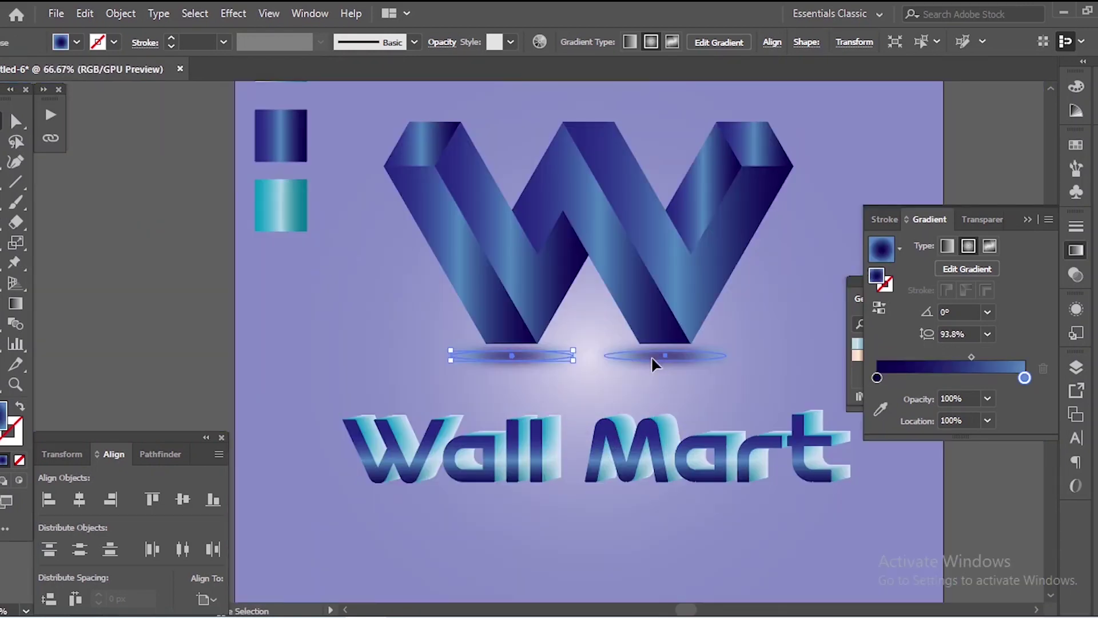
Set the opacity of both shadow ellipses under the W to 30% and deselect them.
left_click(652, 357, "shift")
left_click(1077, 275)
left_click_drag(1019, 244, 905, 256)
type("30")
key("Return")
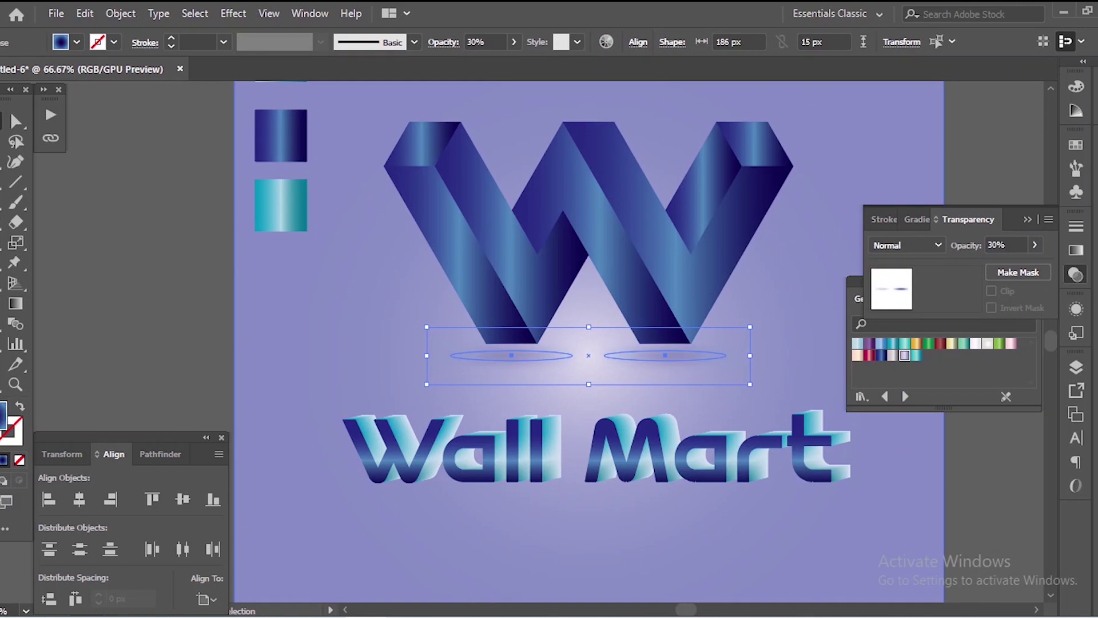
scroll(274, 309, "down", 3)
left_click(663, 424)
Move the blended "Wall Mart" lettering straight up so it sits just below the W's shadows, and deselect it.
scroll(393, 366, "up", 2)
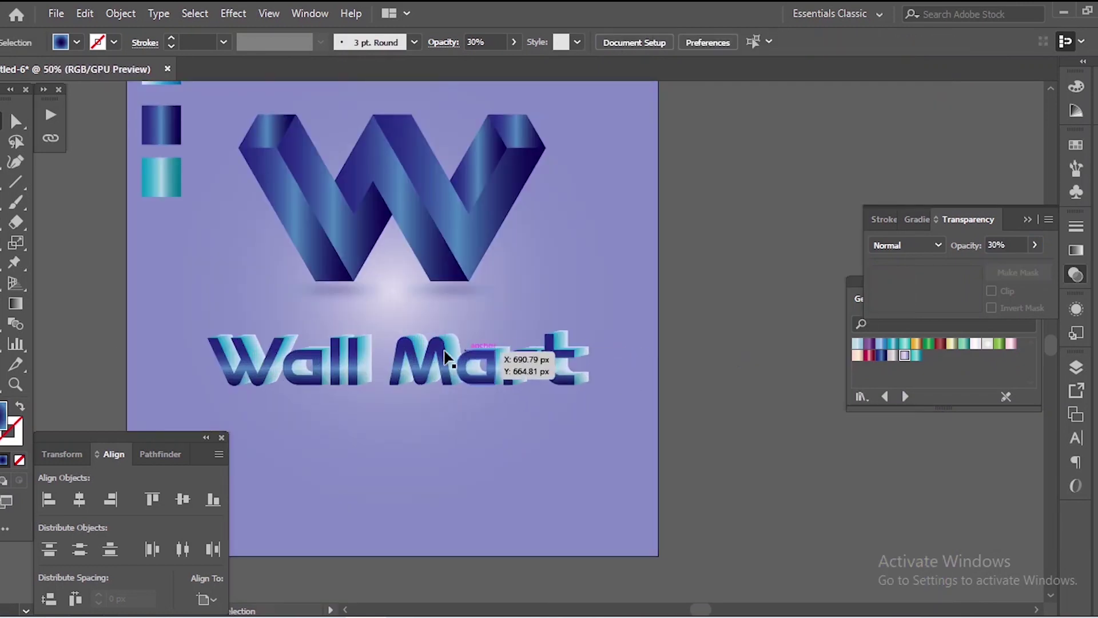
left_click(642, 318)
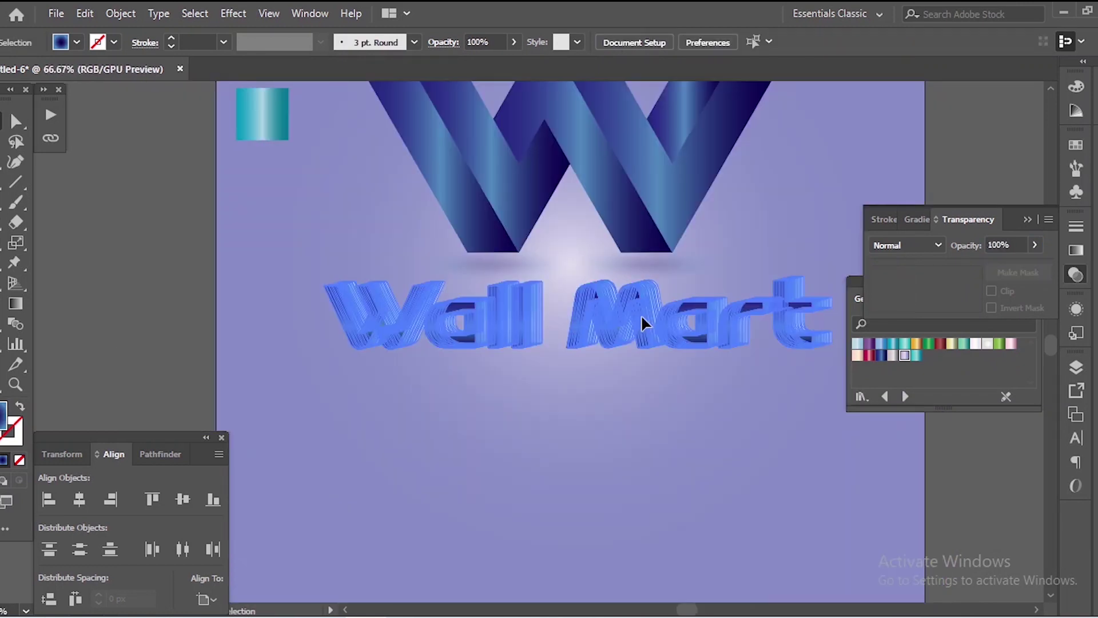
left_click(641, 321)
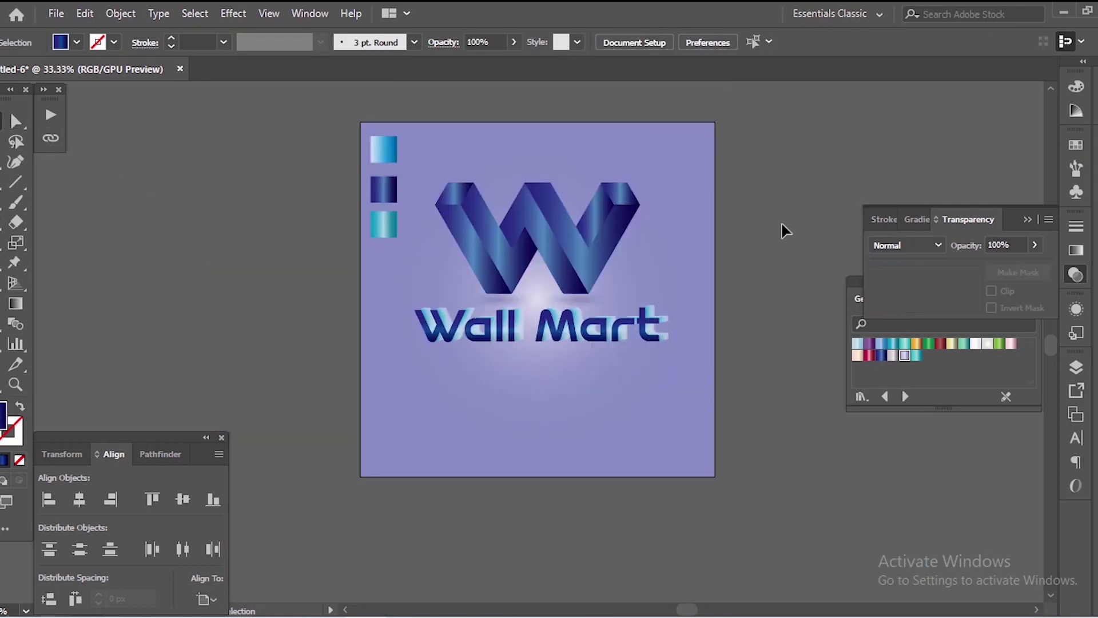
scroll(781, 224, "up", 1)
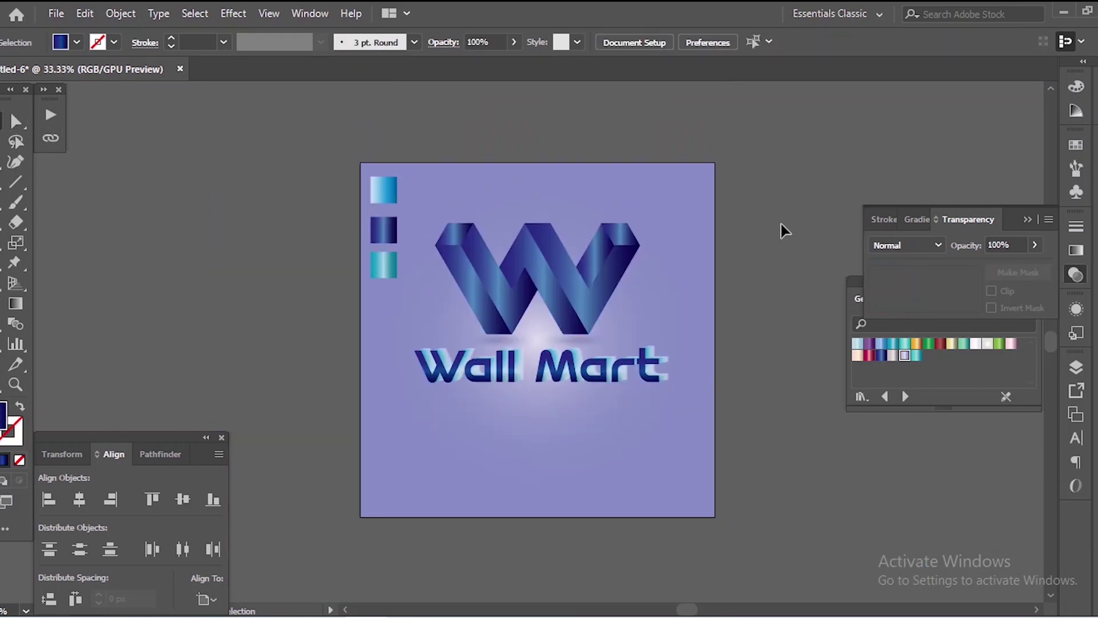